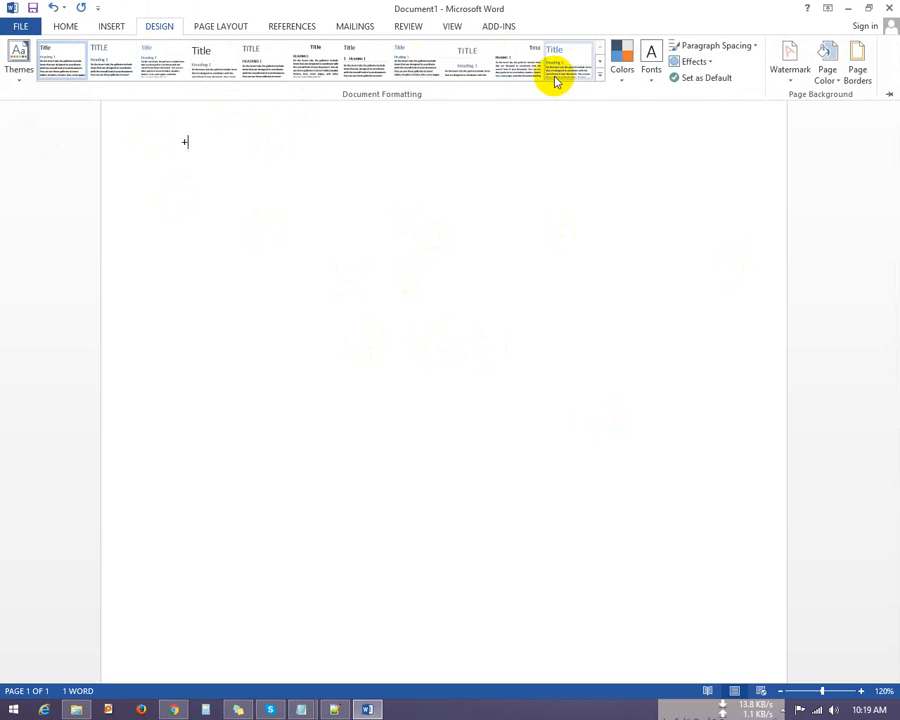
Apply the Facet theme to the document and delete the stray "+" character from the page
{"action": "left_click", "coordinate": [20, 80]}
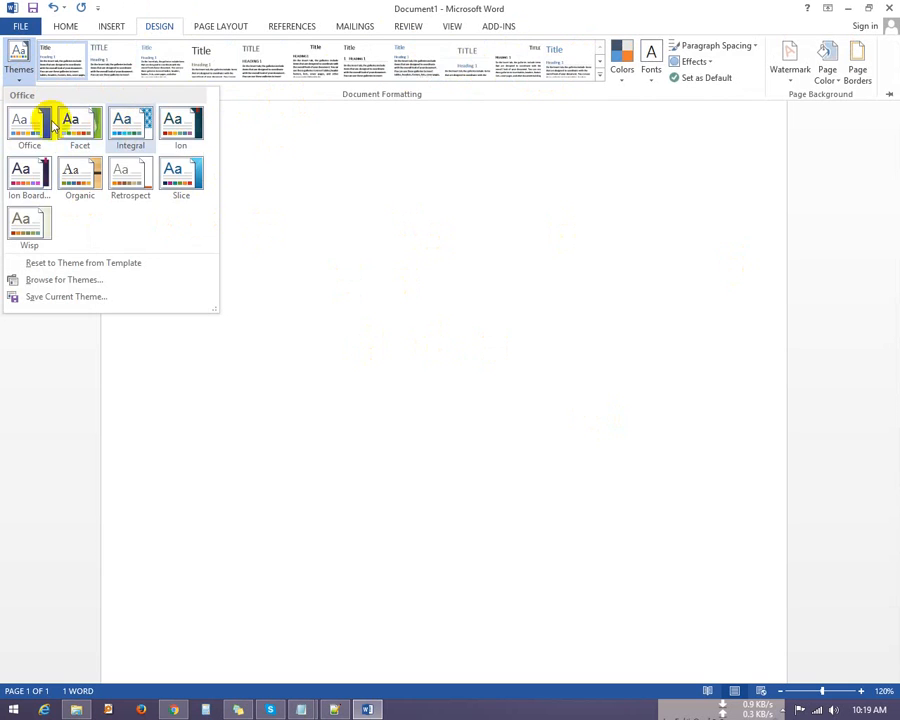
{"action": "left_click", "coordinate": [18, 133]}
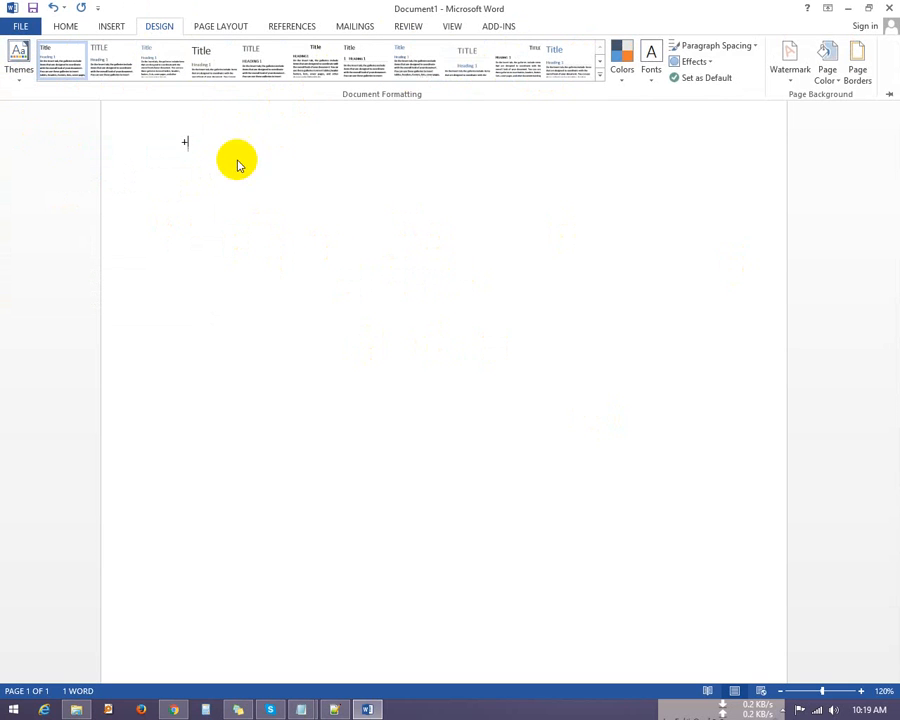
{"action": "left_click", "coordinate": [18, 80]}
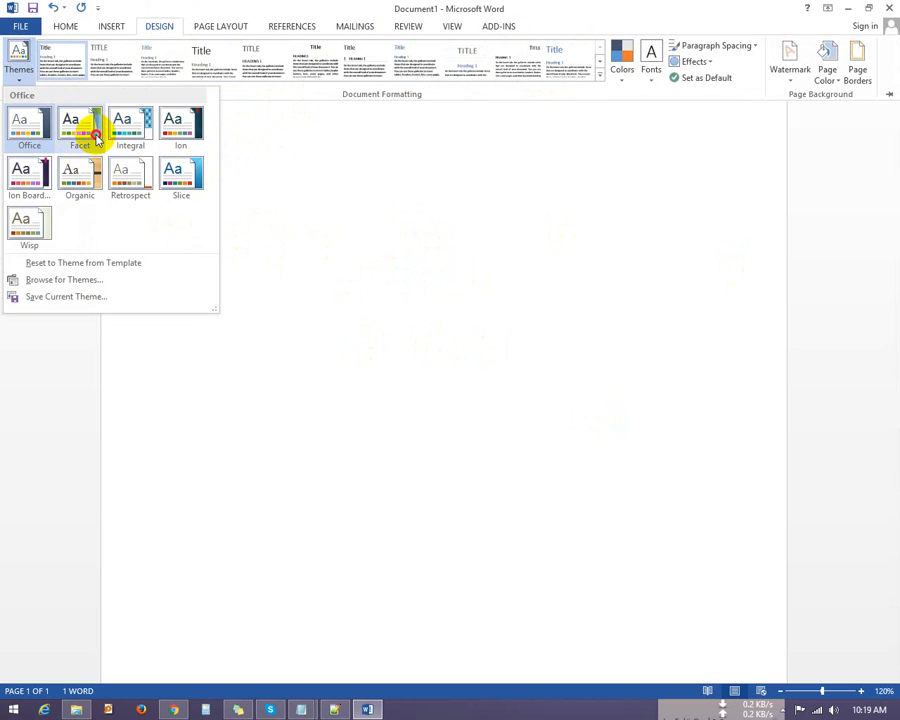
{"action": "left_click", "coordinate": [91, 131]}
{"action": "key", "text": "ctrl+F1"}
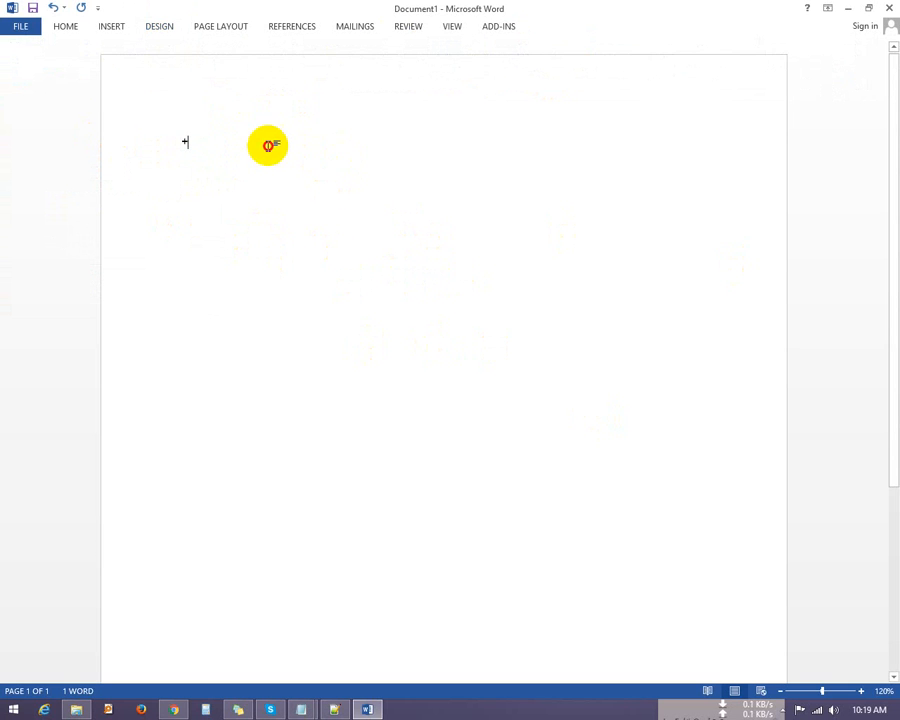
{"action": "key", "text": "Delete"}
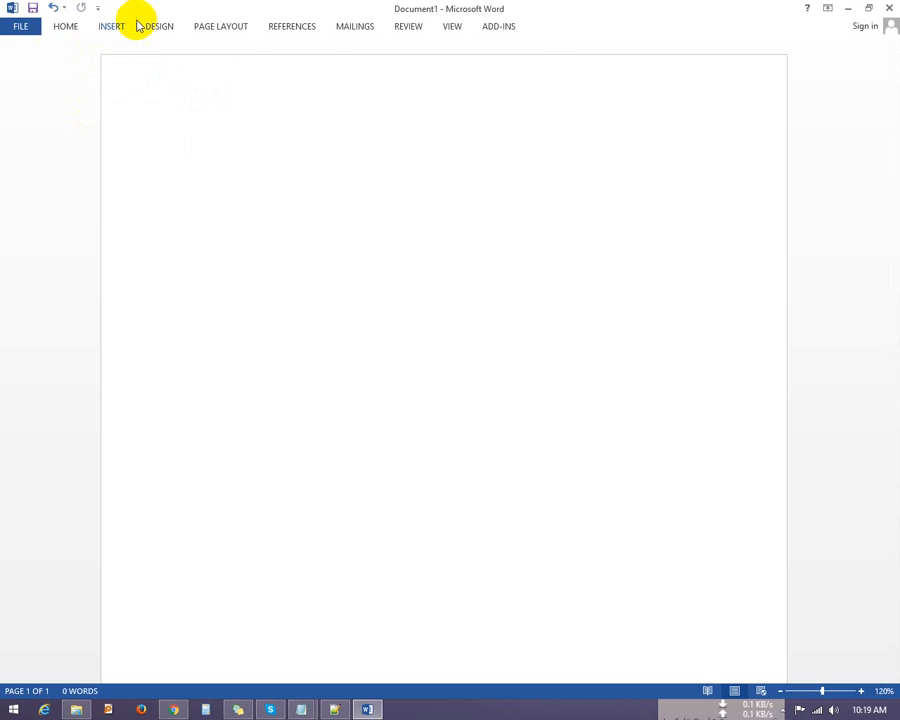
Review the built-in paragraph spacing options and the custom paragraph spacing settings without changing them
{"action": "left_click", "coordinate": [156, 28]}
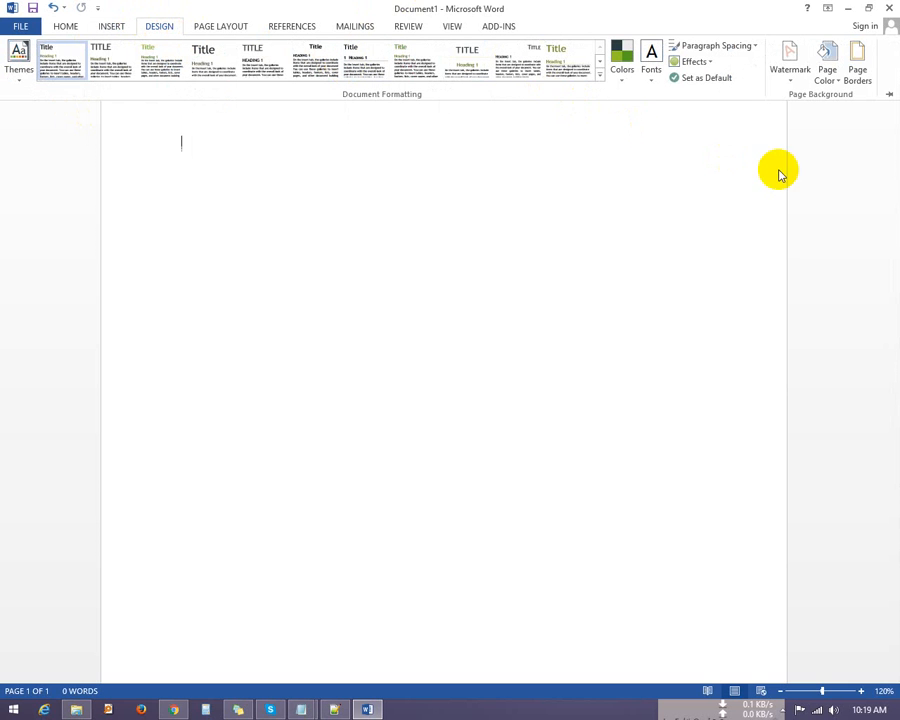
{"action": "left_click", "coordinate": [757, 47]}
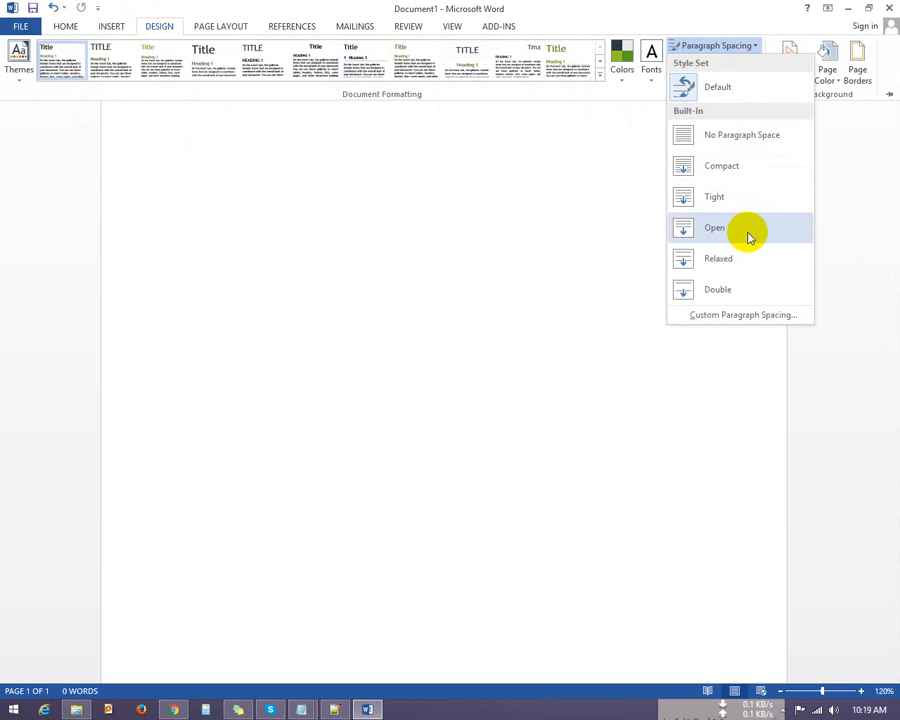
{"action": "left_click", "coordinate": [285, 235]}
{"action": "key", "text": "ctrl+F1"}
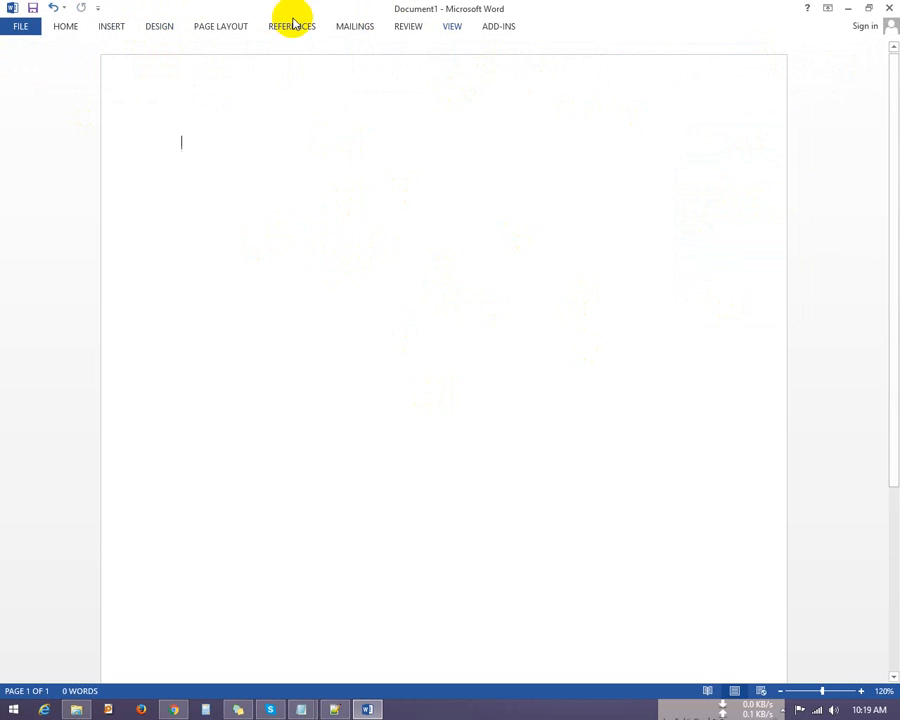
{"action": "left_click", "coordinate": [153, 22]}
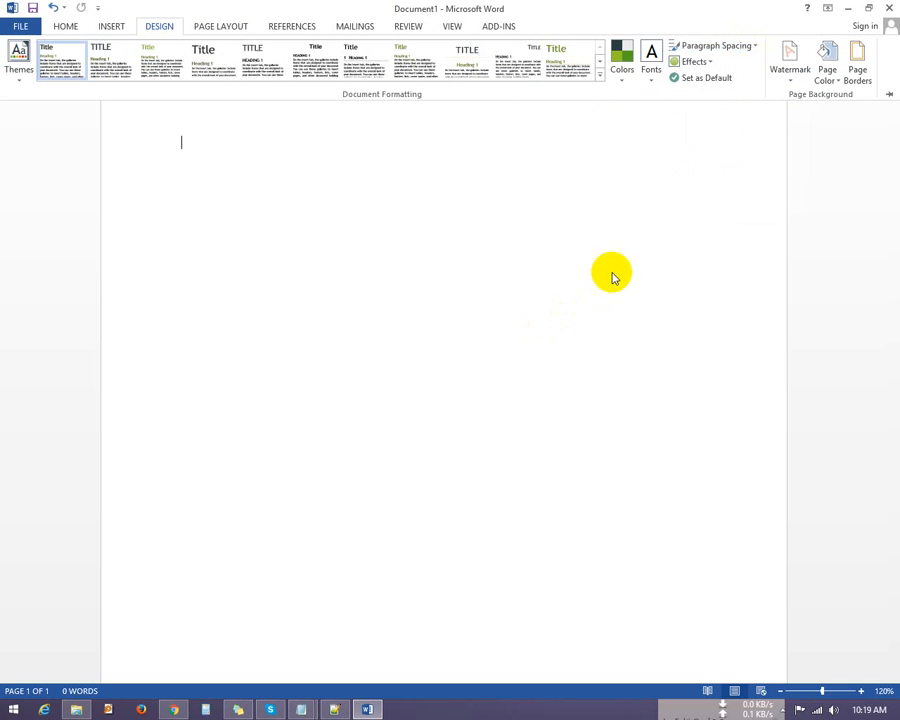
{"action": "left_click", "coordinate": [755, 48]}
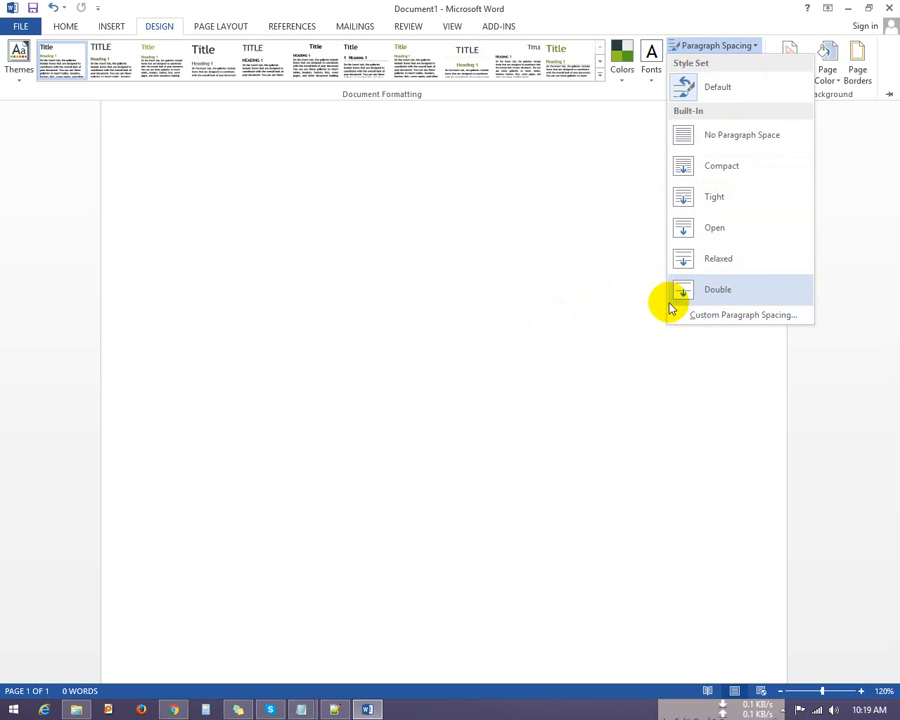
{"action": "left_click", "coordinate": [711, 318]}
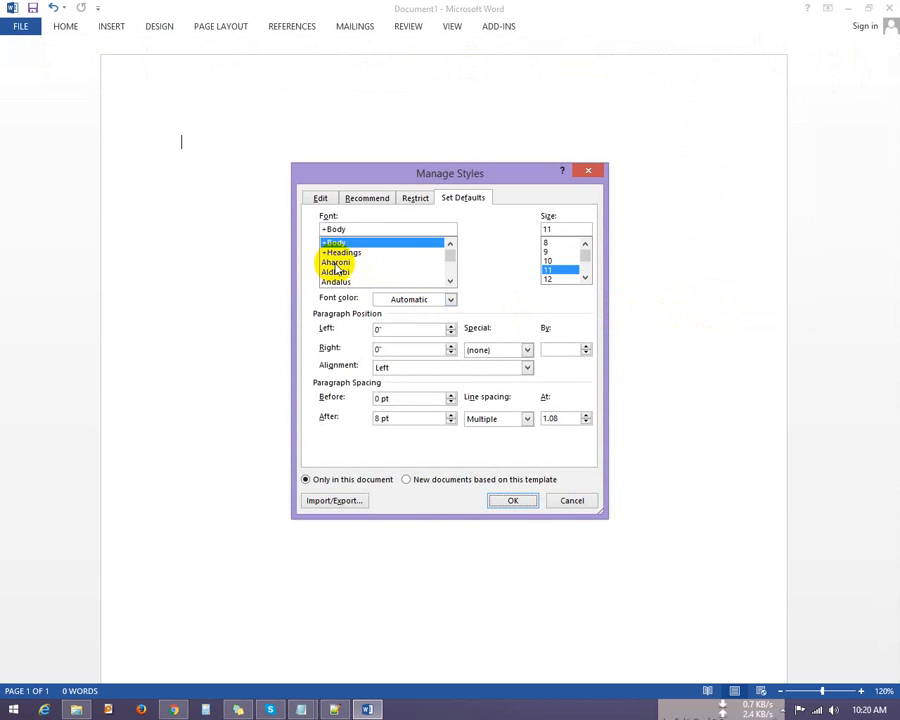
{"action": "left_click", "coordinate": [575, 502]}
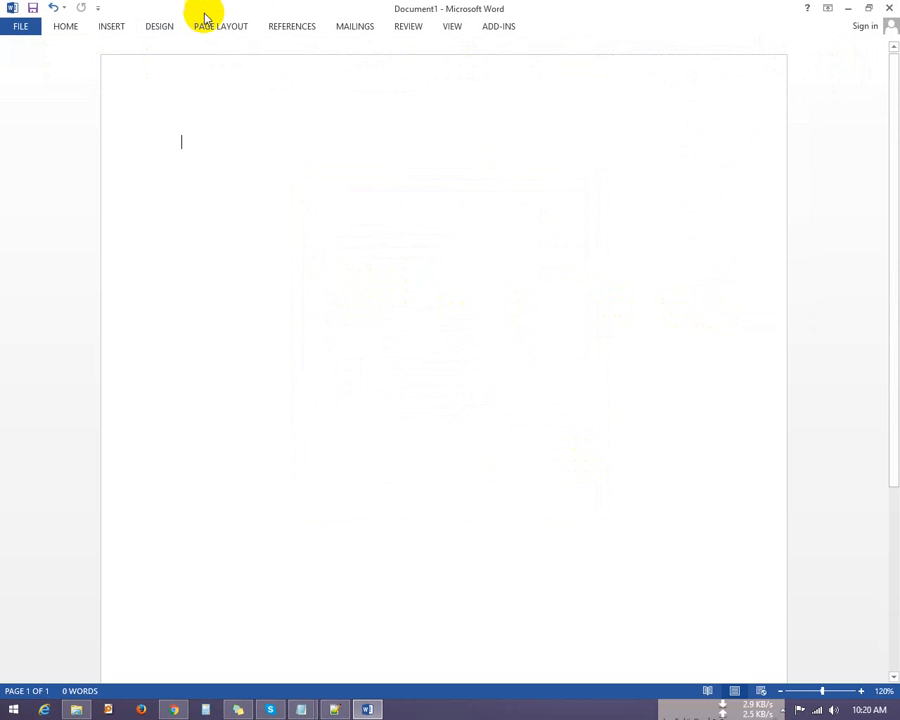
Start a custom picture watermark and browse offline for a picture on the computer
{"action": "left_click", "coordinate": [163, 27]}
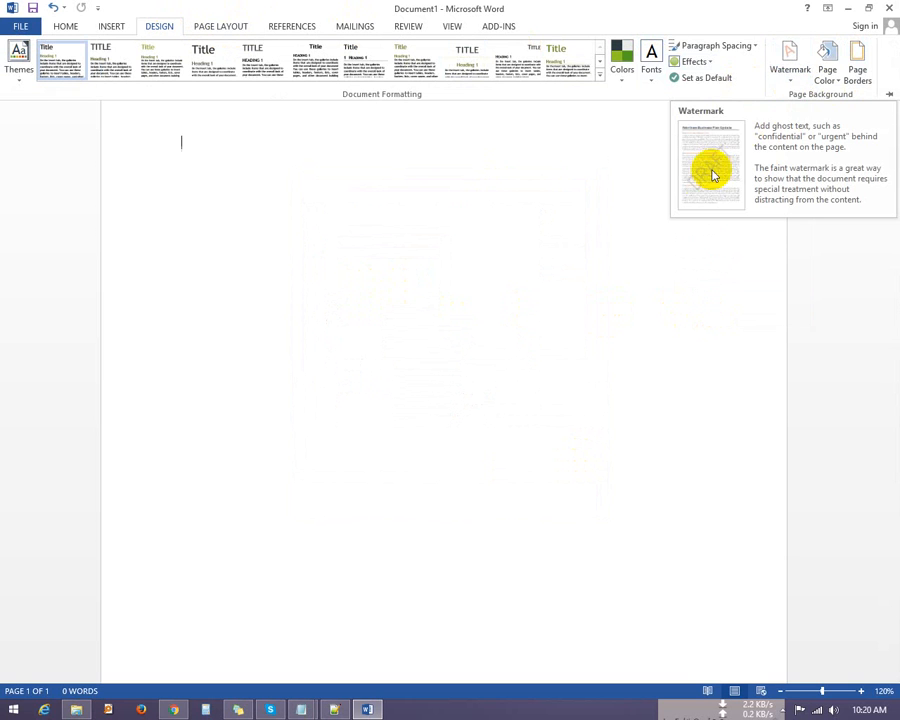
{"action": "left_click", "coordinate": [789, 70]}
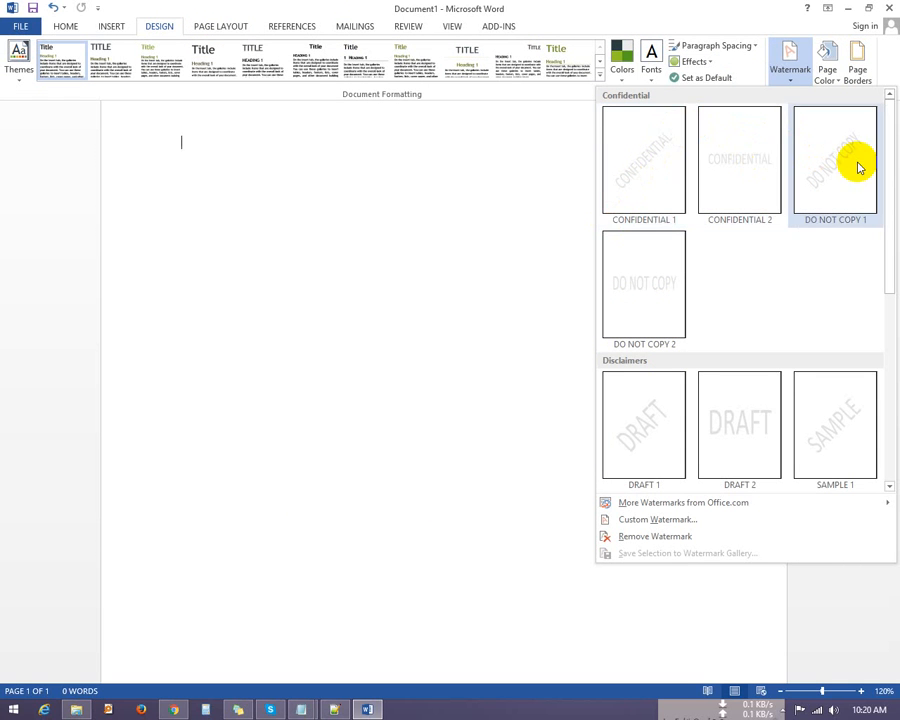
{"action": "left_click", "coordinate": [676, 520]}
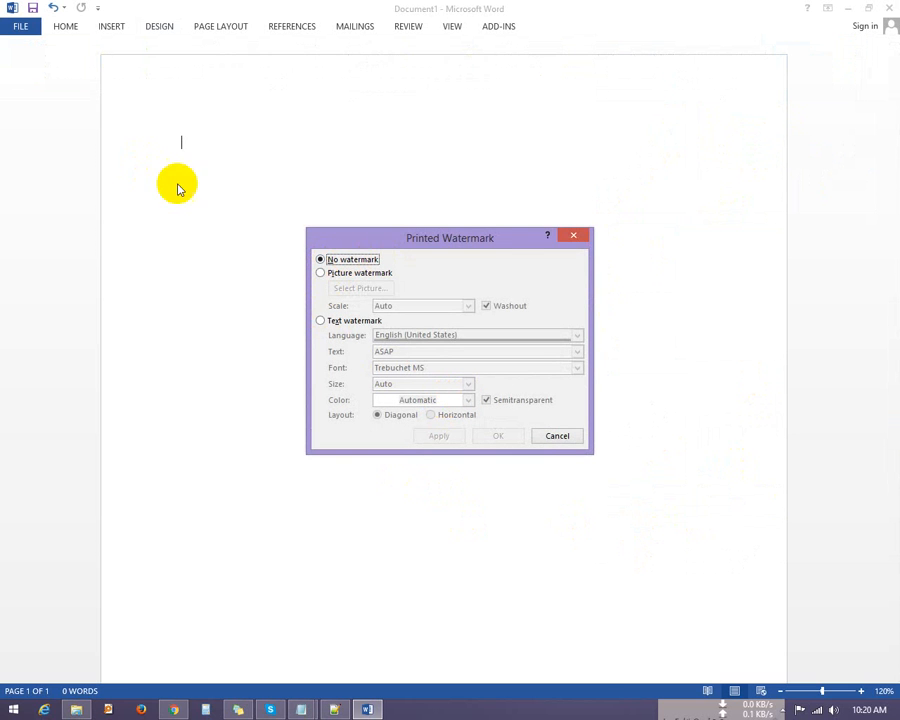
{"action": "left_click", "coordinate": [322, 273]}
{"action": "left_click", "coordinate": [361, 287]}
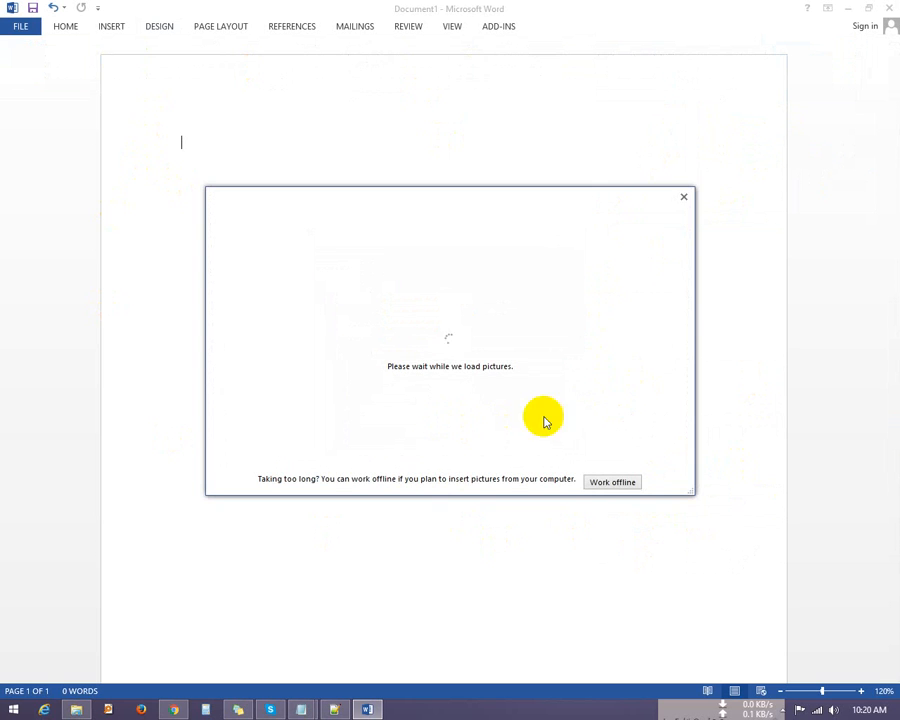
{"action": "left_click", "coordinate": [608, 483]}
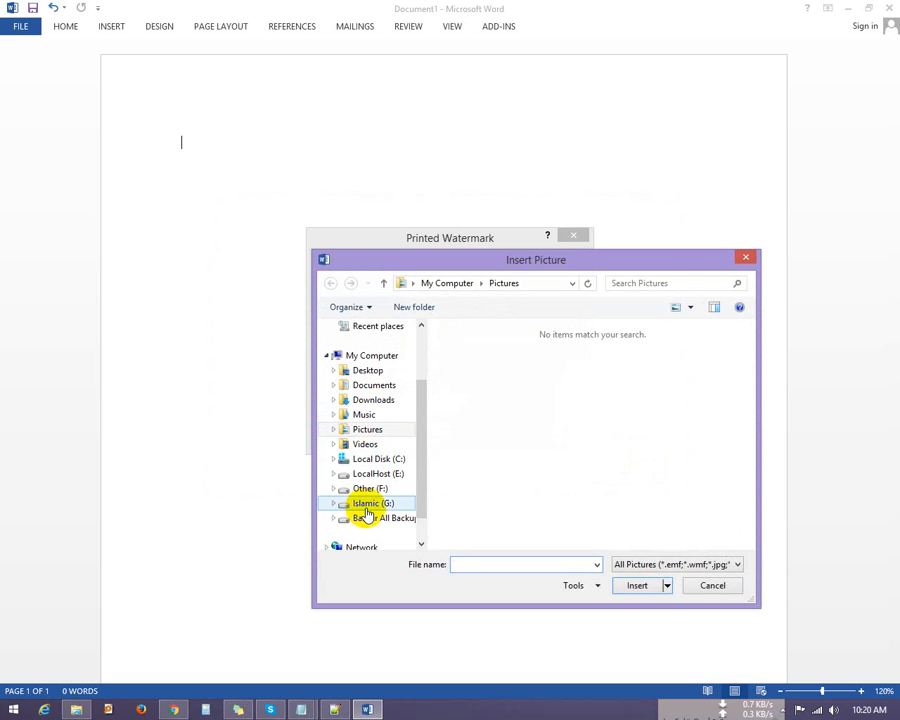
Apply 03_136.JPG from the Photos\FLOWERS folder on drive H: as a washed-out picture watermark with automatic scale
{"action": "left_click", "coordinate": [366, 517]}
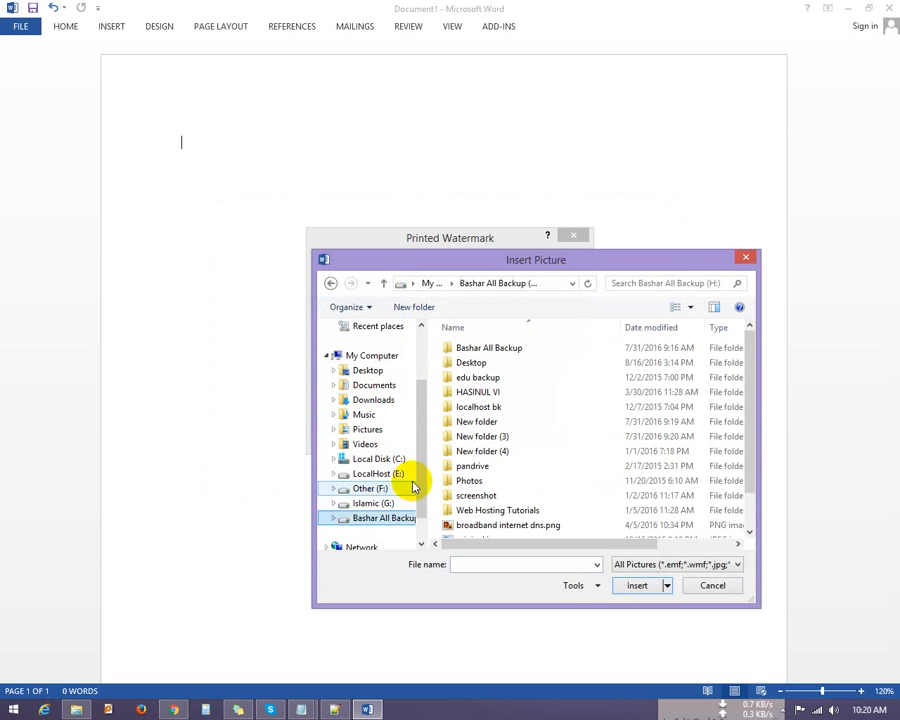
{"action": "double_click", "coordinate": [470, 481]}
{"action": "double_click", "coordinate": [474, 494]}
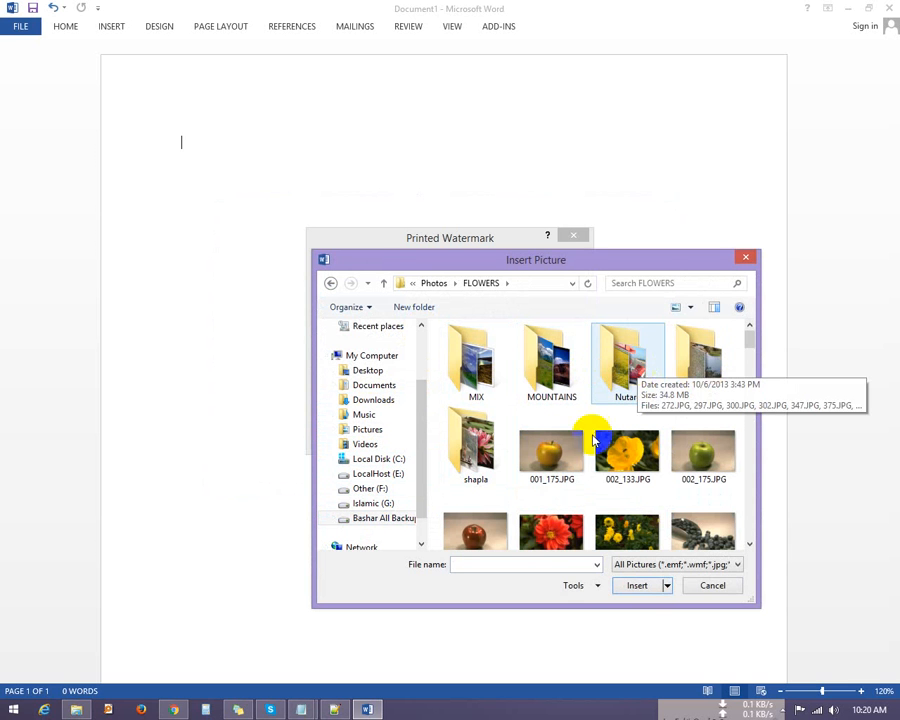
{"action": "left_click", "coordinate": [540, 528]}
{"action": "left_click", "coordinate": [637, 586]}
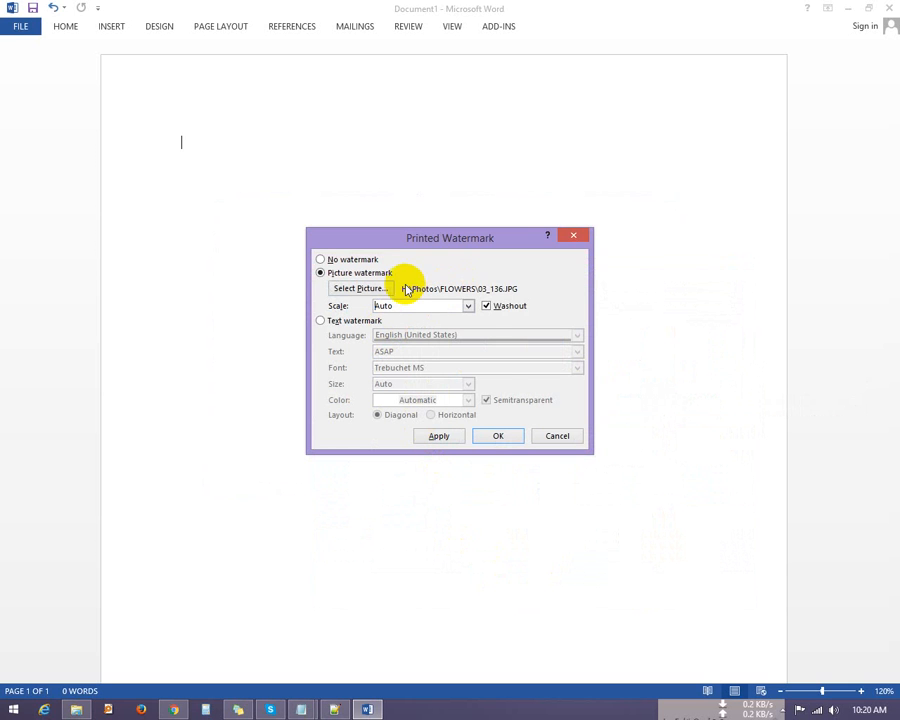
{"action": "left_click", "coordinate": [439, 437]}
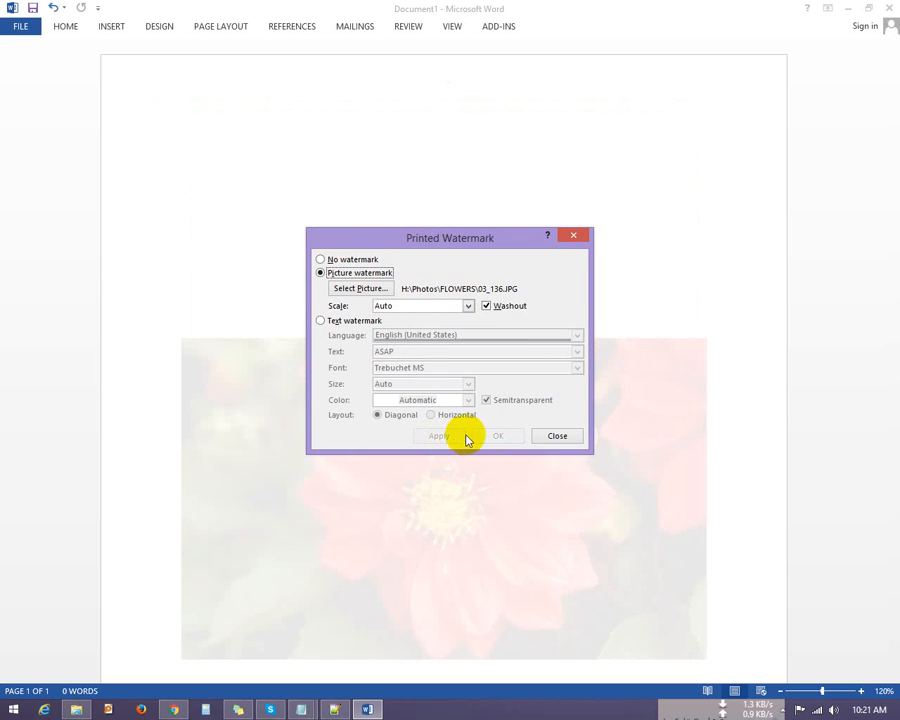
{"action": "left_click", "coordinate": [557, 436]}
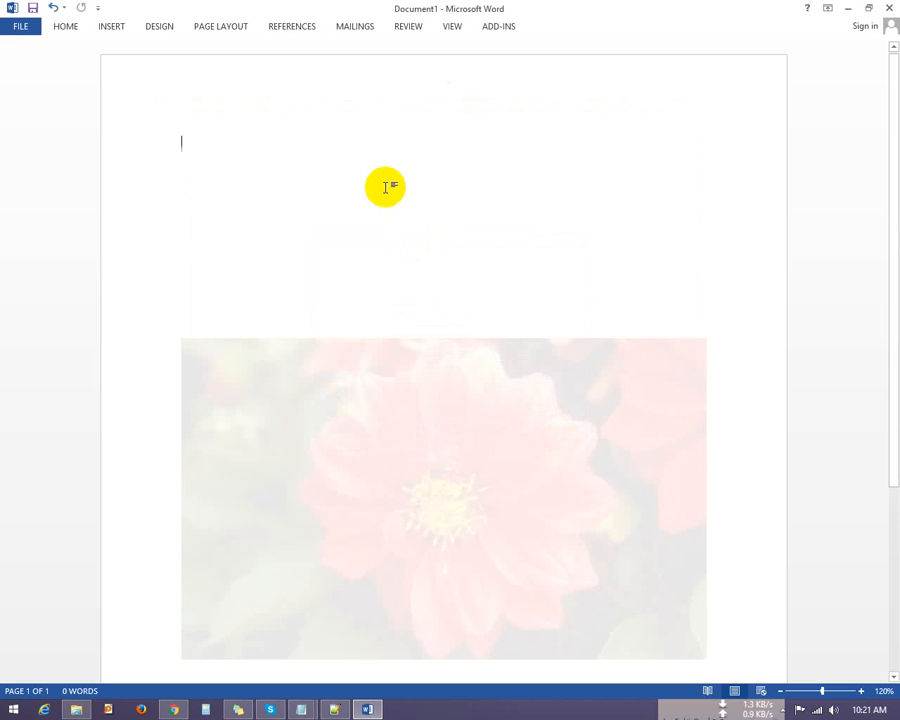
Fill the page over the watermark with short lines of filler text, starting with "sdfsadf" and ending with "dfsdfasdf"
{"action": "type", "text": "fsadf"}
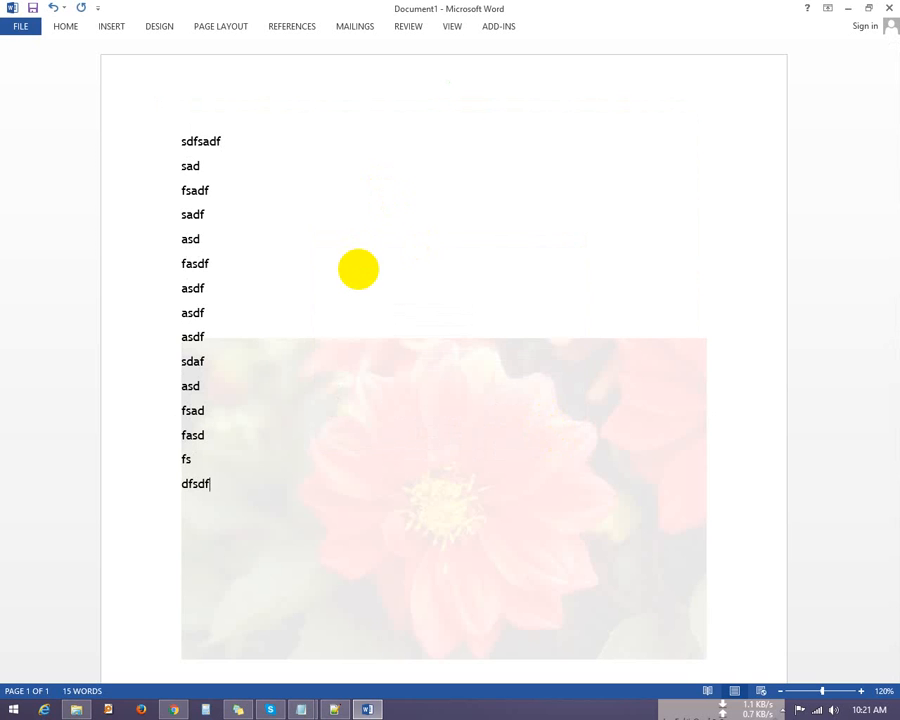
{"action": "scroll", "coordinate": [380, 346], "scroll_direction": "down", "scroll_amount": 2}
{"action": "scroll", "coordinate": [340, 174], "scroll_direction": "up", "scroll_amount": 2}
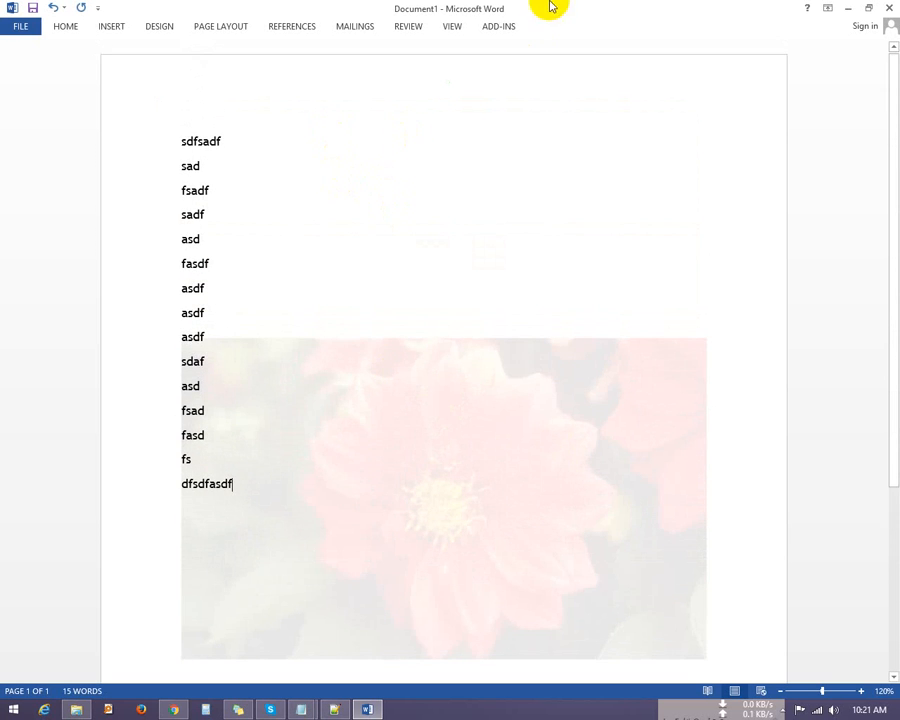
Replace the picture watermark with a diagonal, semitransparent text watermark reading "pchelpcenterbd.com" in Trebuchet MS
{"action": "left_click", "coordinate": [157, 26]}
{"action": "left_click", "coordinate": [786, 72]}
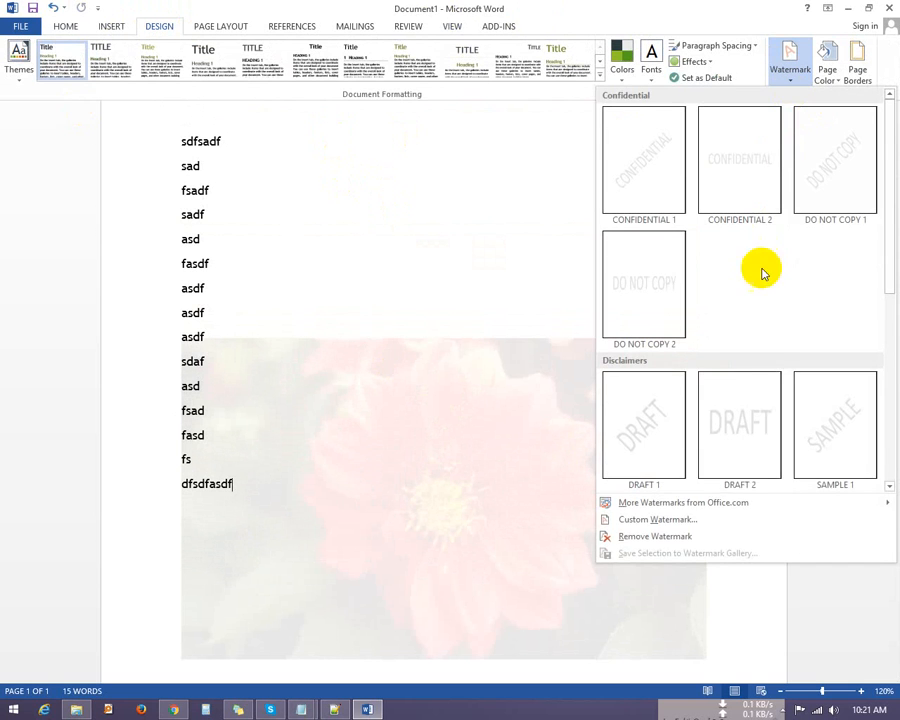
{"action": "left_click", "coordinate": [690, 520]}
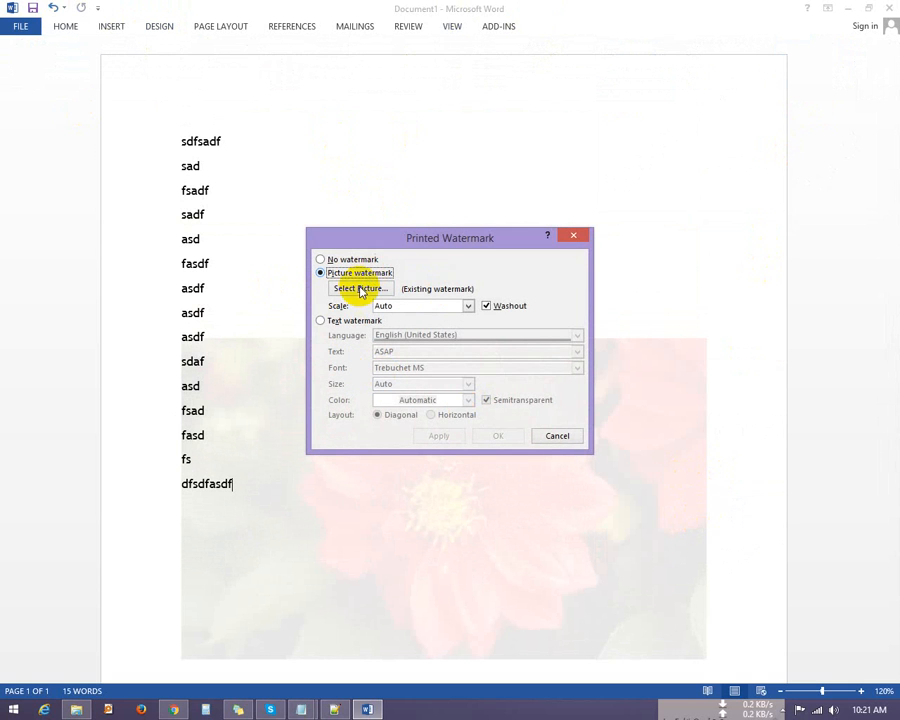
{"action": "left_click", "coordinate": [322, 322]}
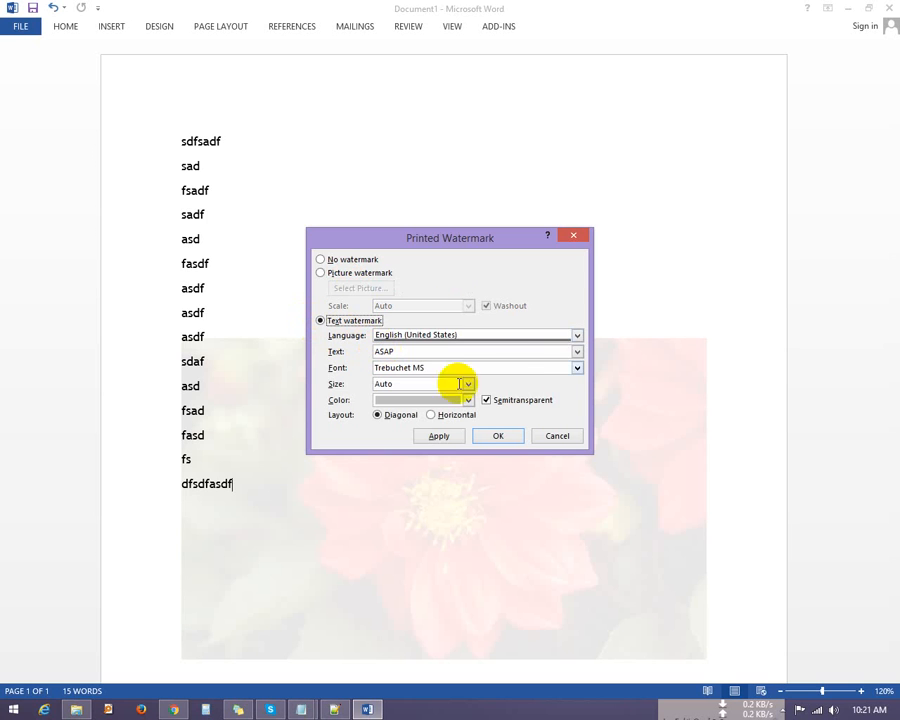
{"action": "left_click", "coordinate": [577, 338]}
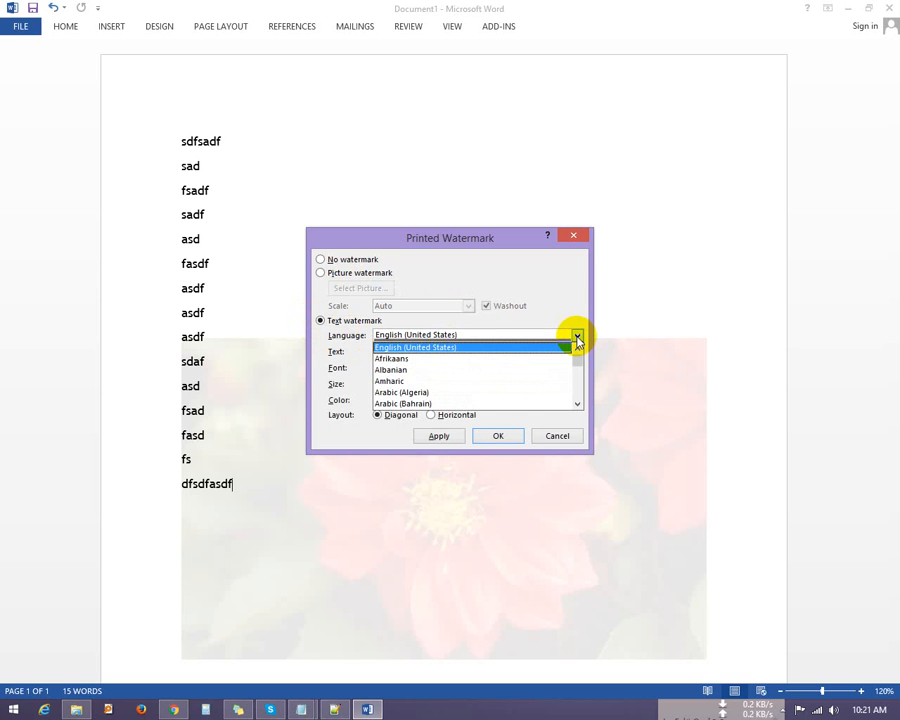
{"action": "left_click", "coordinate": [577, 339]}
{"action": "left_click_drag", "start_coordinate": [444, 353], "coordinate": [297, 357]}
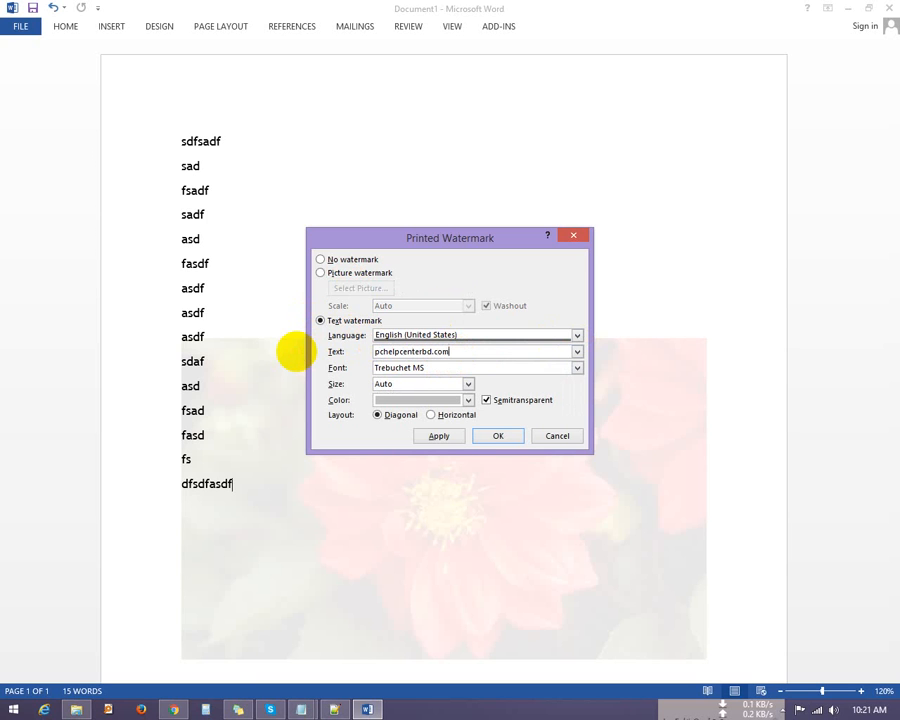
{"action": "left_click", "coordinate": [439, 437]}
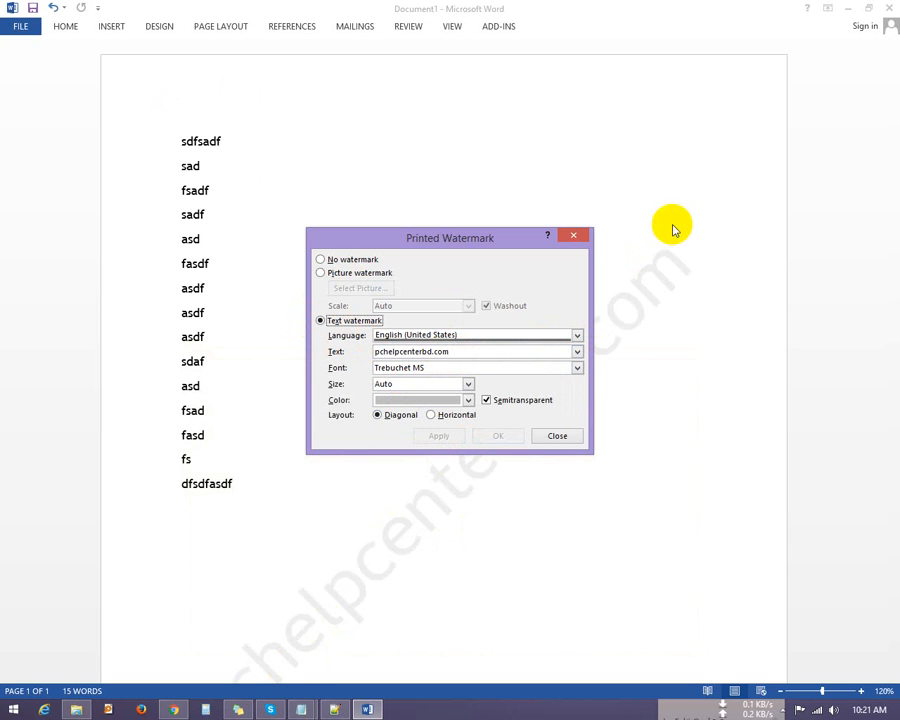
Try the horizontal layout for the text watermark, and apply a light green color with the diagonal layout
{"action": "left_click", "coordinate": [432, 415]}
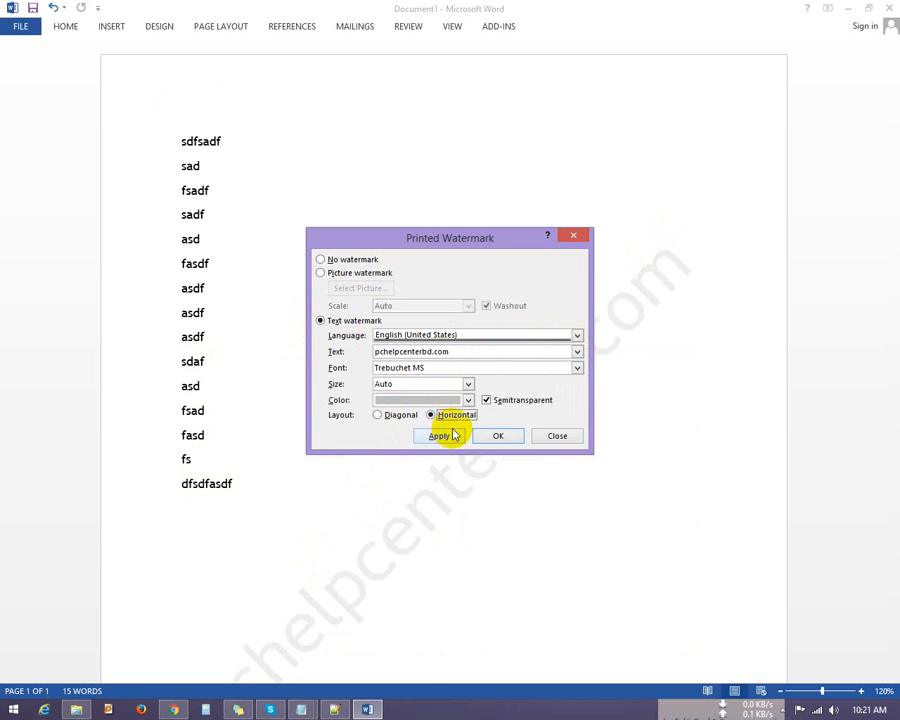
{"action": "left_click", "coordinate": [439, 437]}
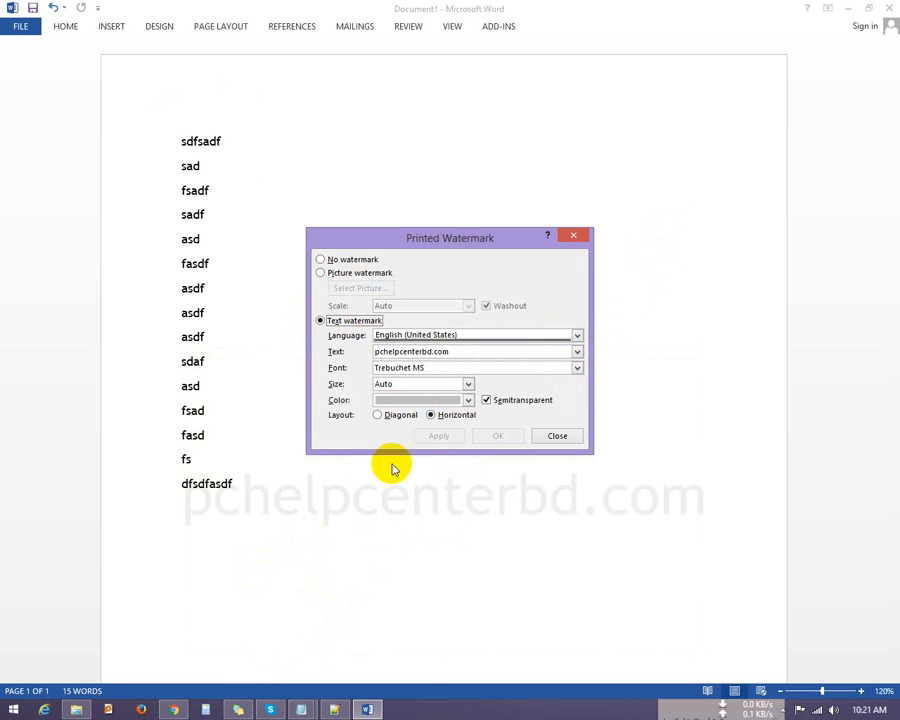
{"action": "left_click", "coordinate": [468, 400]}
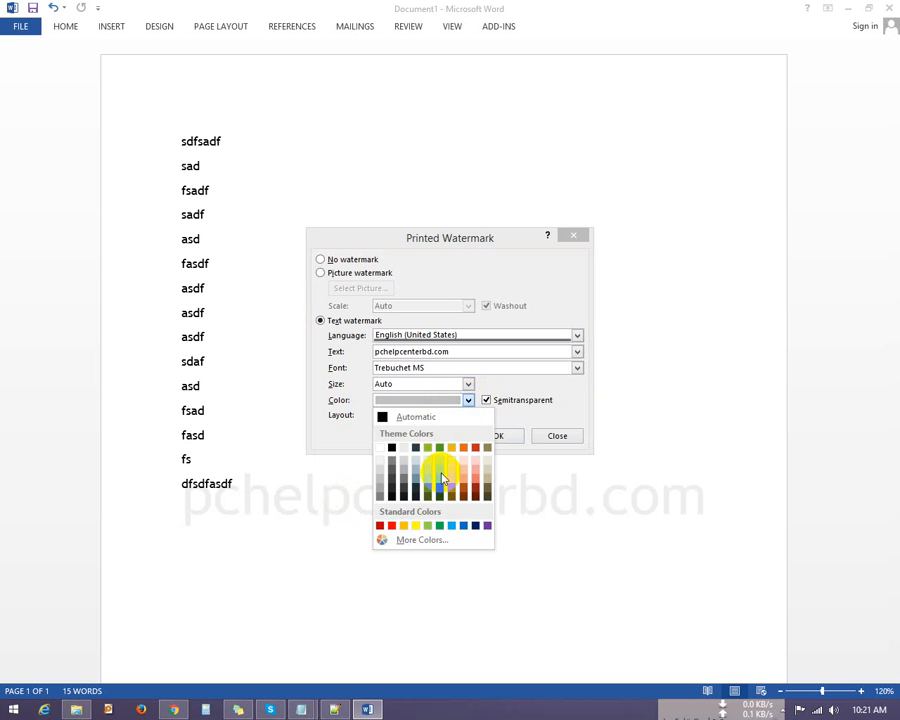
{"action": "left_click", "coordinate": [441, 485]}
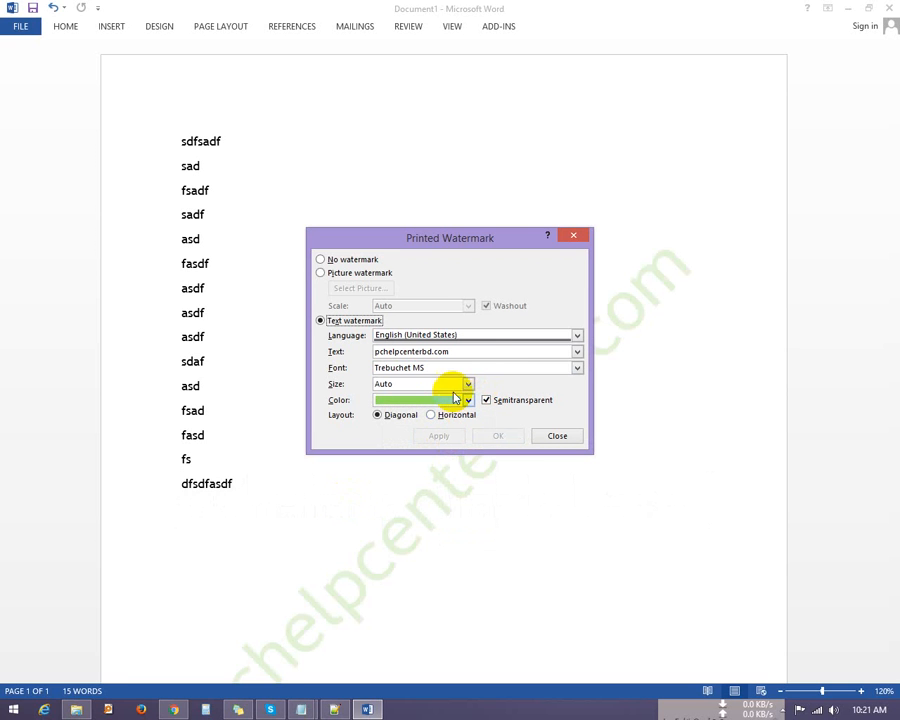
Change the text watermark to "evkvi" in the SutonnyMJ font, apply it, and close the watermark settings
{"action": "left_click_drag", "start_coordinate": [490, 351], "coordinate": [345, 340]}
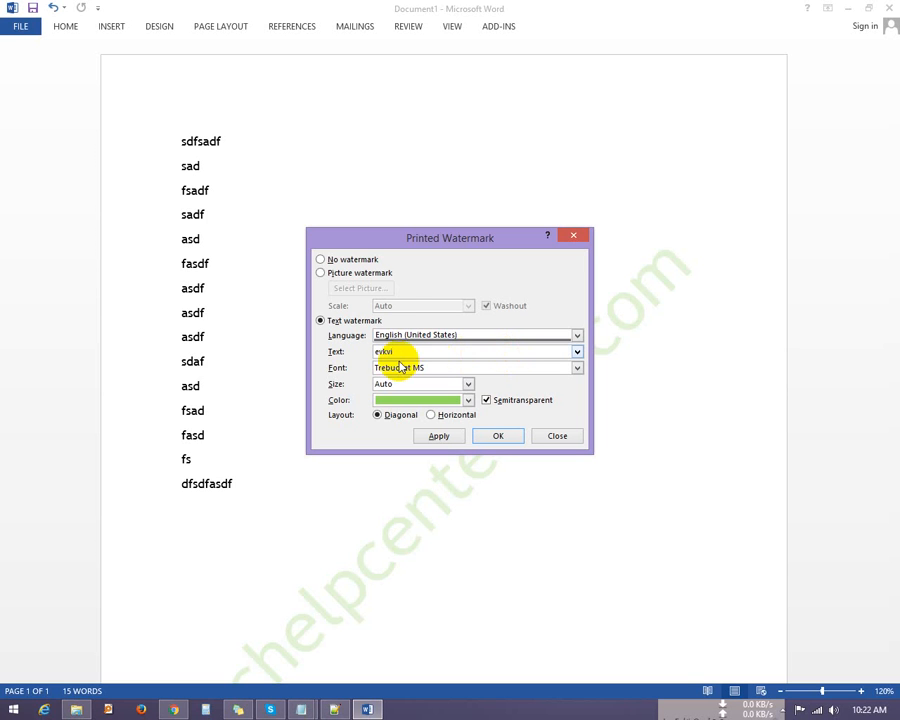
{"action": "left_click", "coordinate": [439, 437]}
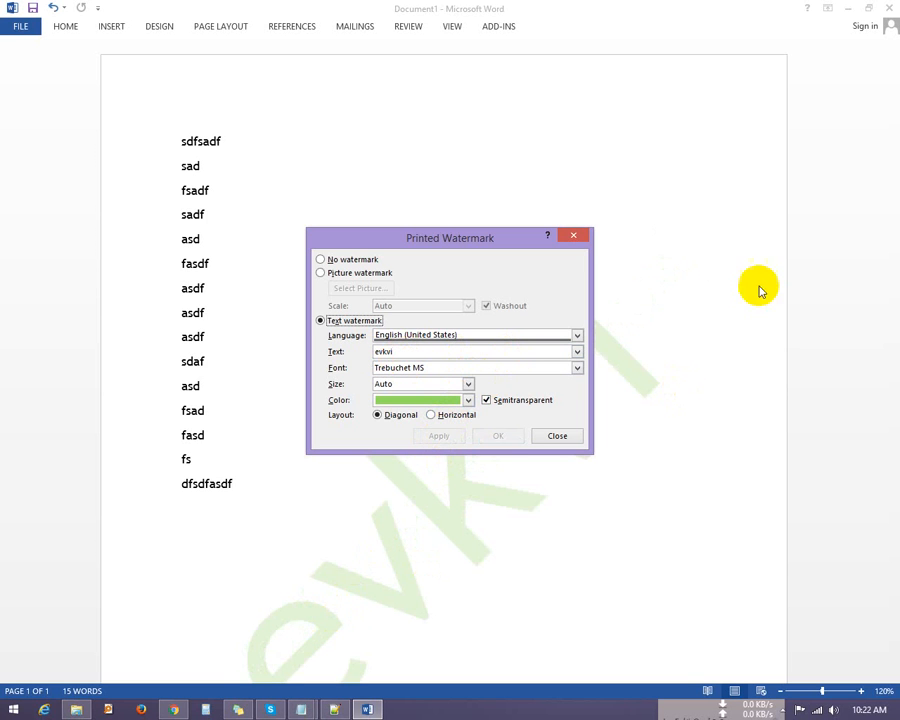
{"action": "double_click", "coordinate": [408, 352]}
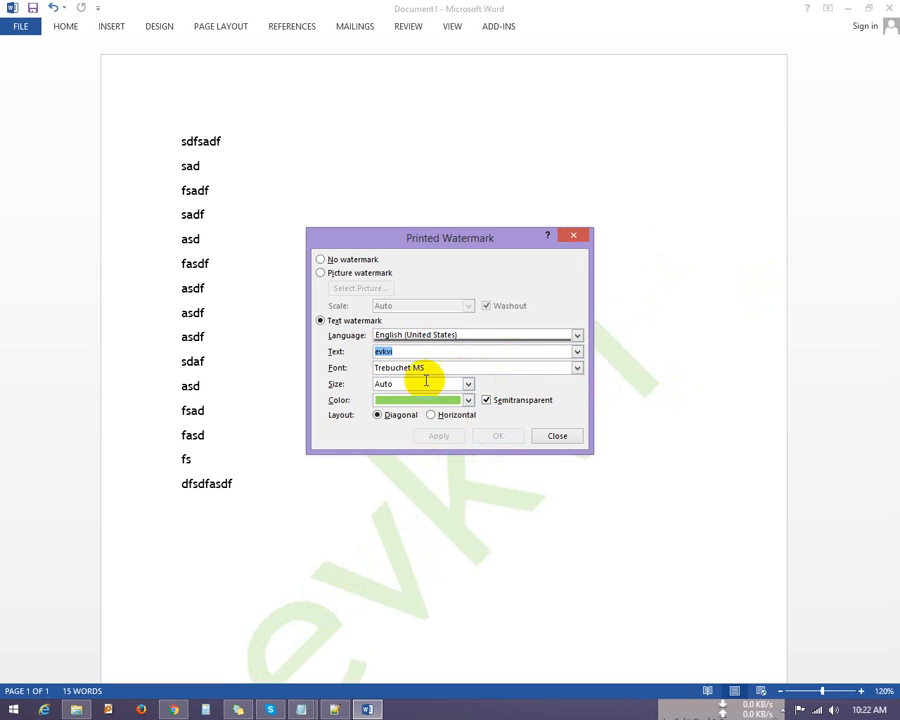
{"action": "left_click", "coordinate": [577, 367]}
{"action": "scroll", "coordinate": [546, 408], "scroll_direction": "up", "scroll_amount": 3}
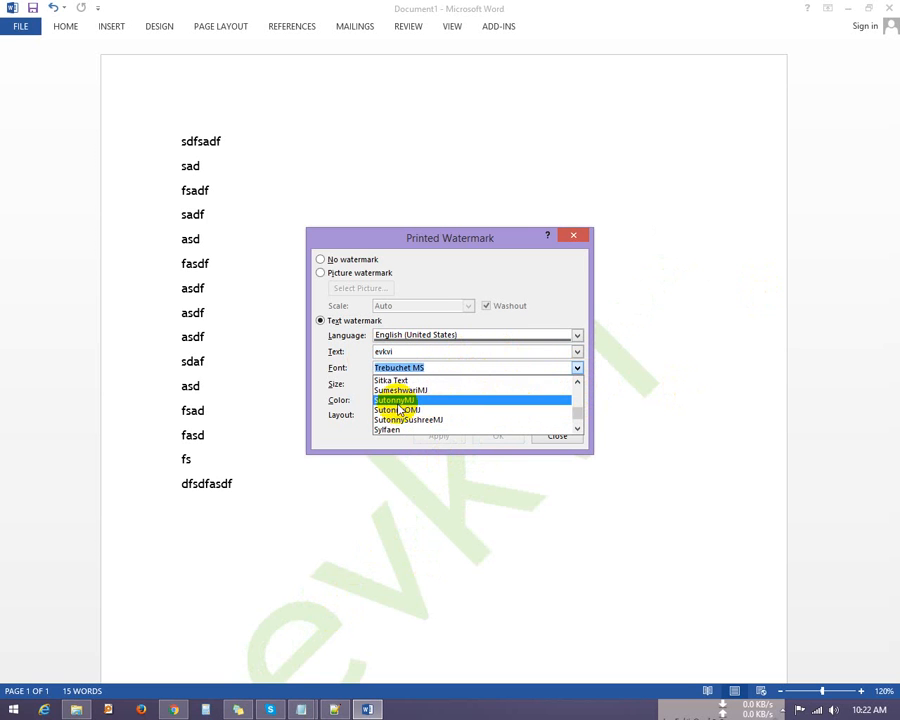
{"action": "left_click", "coordinate": [396, 400]}
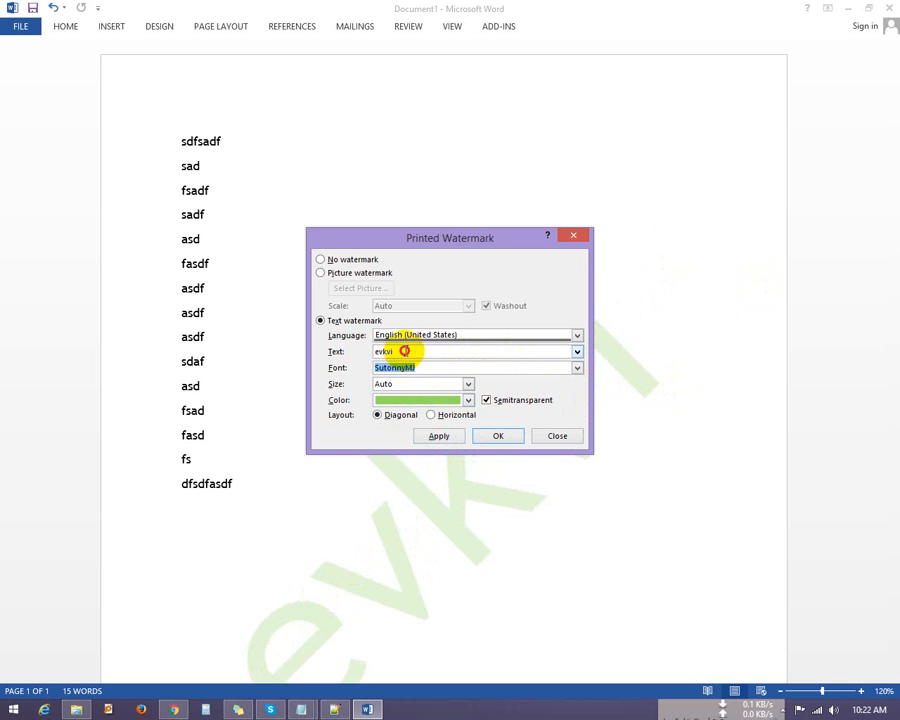
{"action": "left_click", "coordinate": [404, 351]}
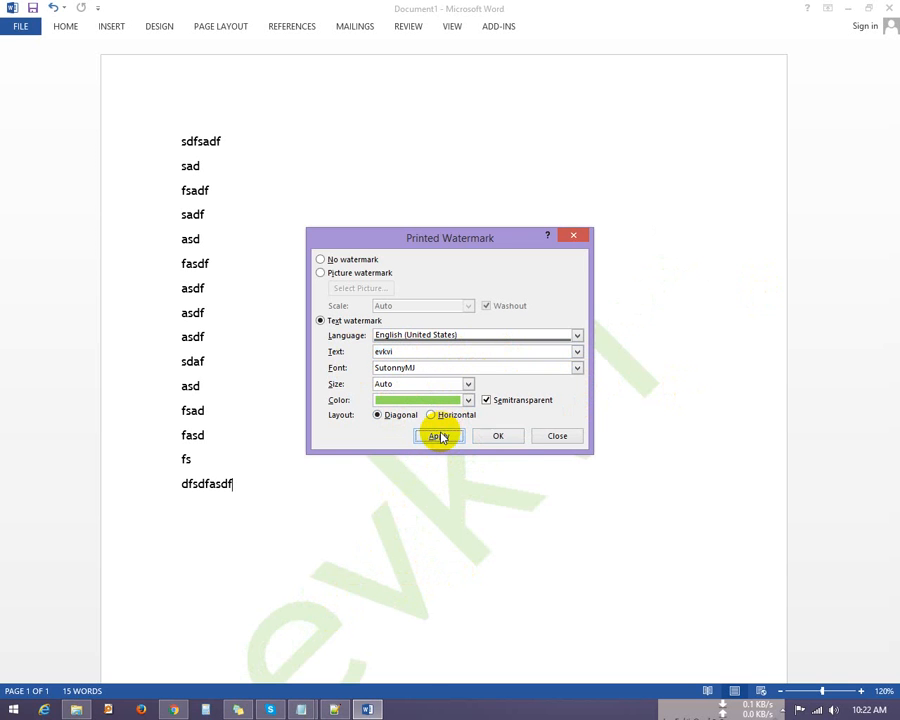
{"action": "left_click", "coordinate": [441, 436]}
{"action": "left_click_drag", "start_coordinate": [456, 251], "coordinate": [256, 109]}
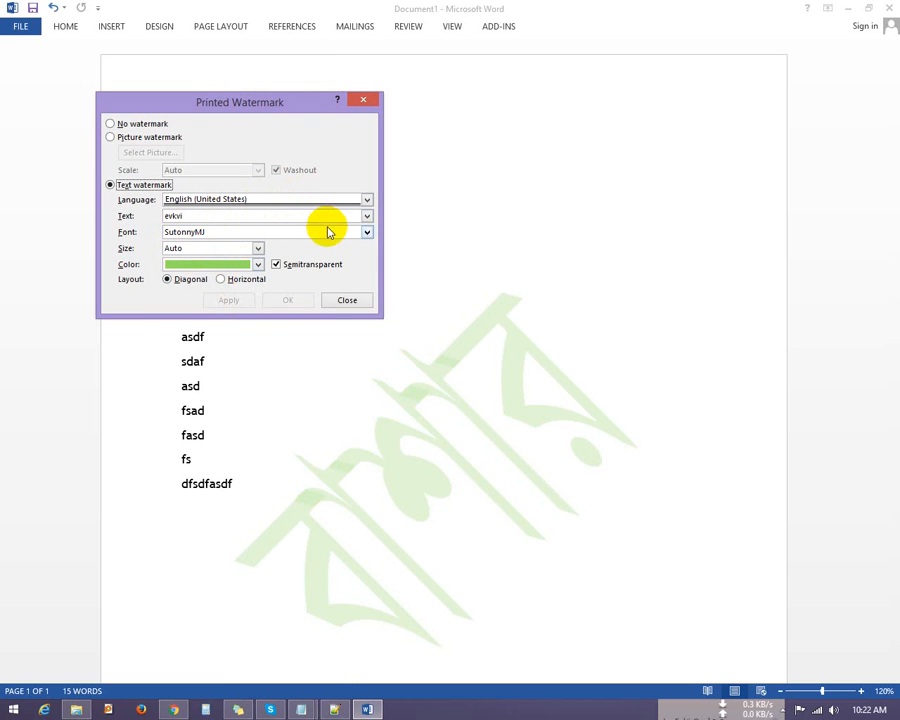
{"action": "left_click", "coordinate": [345, 301]}
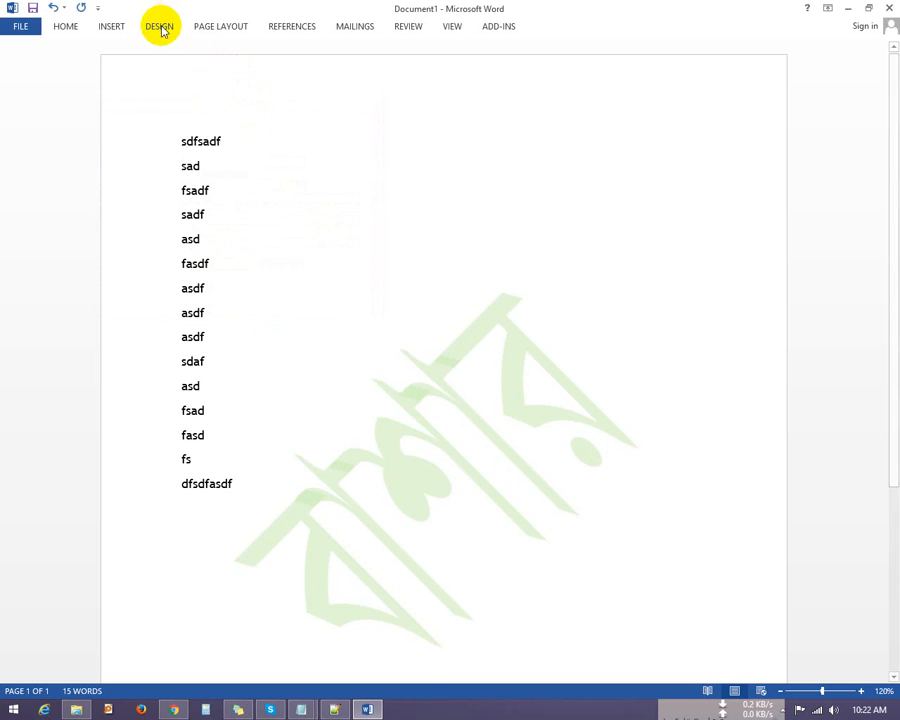
Insert a blank page after the last line of filler text and check the watermark on both pages
{"action": "scroll", "coordinate": [435, 556], "scroll_direction": "down", "scroll_amount": 5}
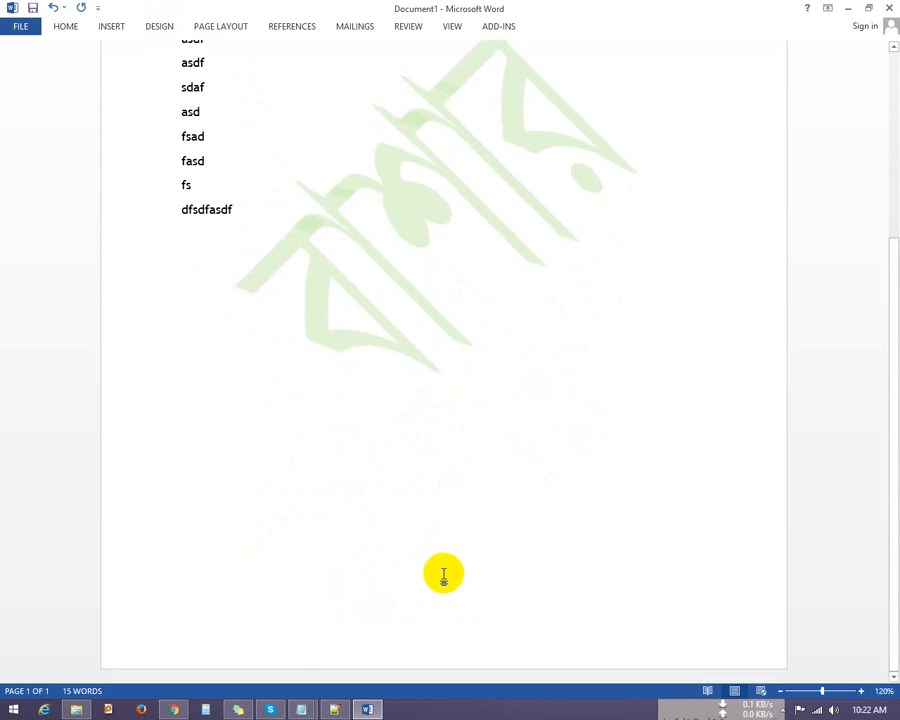
{"action": "key", "text": "Return"}
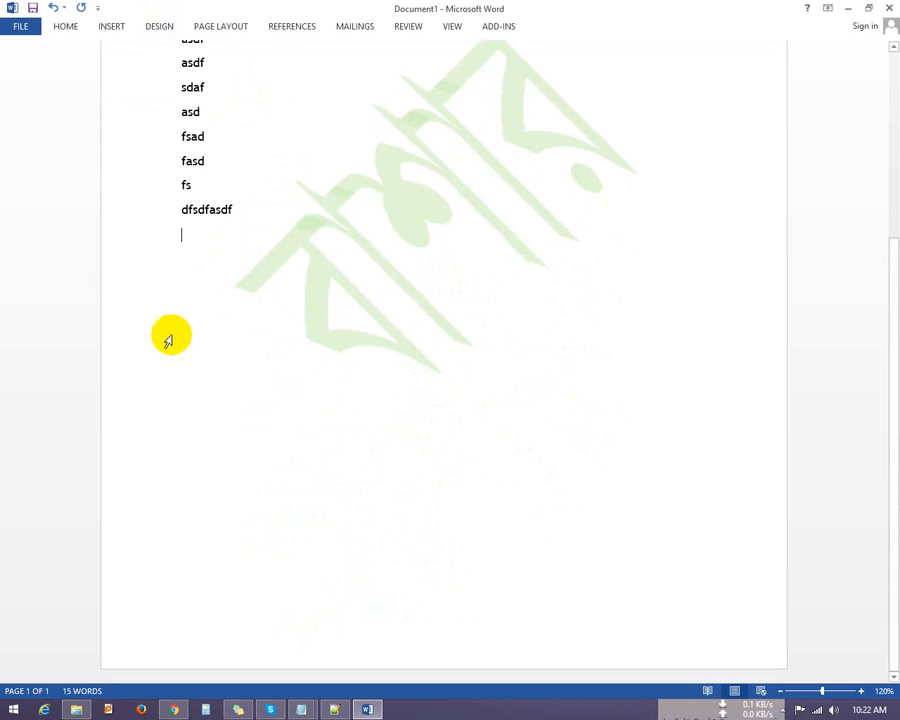
{"action": "key", "text": "Return"}
{"action": "left_click", "coordinate": [110, 26]}
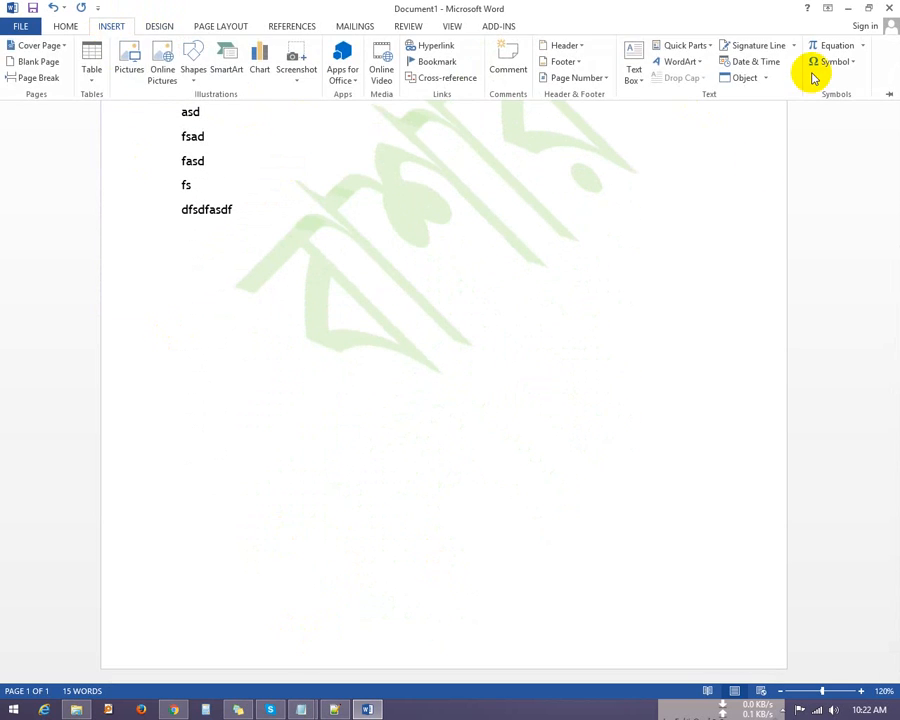
{"action": "left_click", "coordinate": [35, 62]}
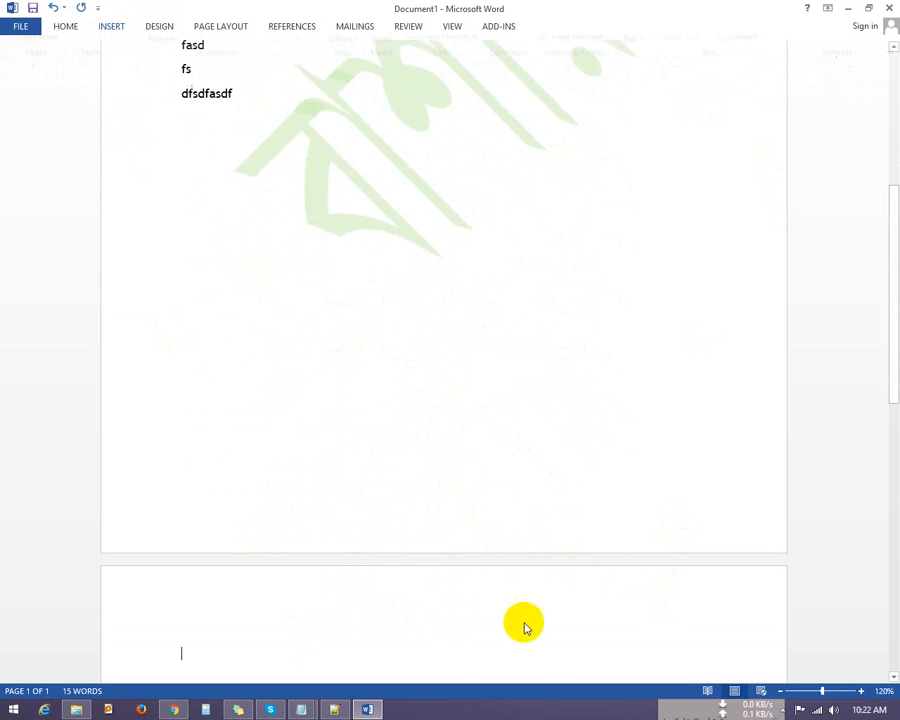
{"action": "scroll", "coordinate": [572, 616], "scroll_direction": "down", "scroll_amount": 10}
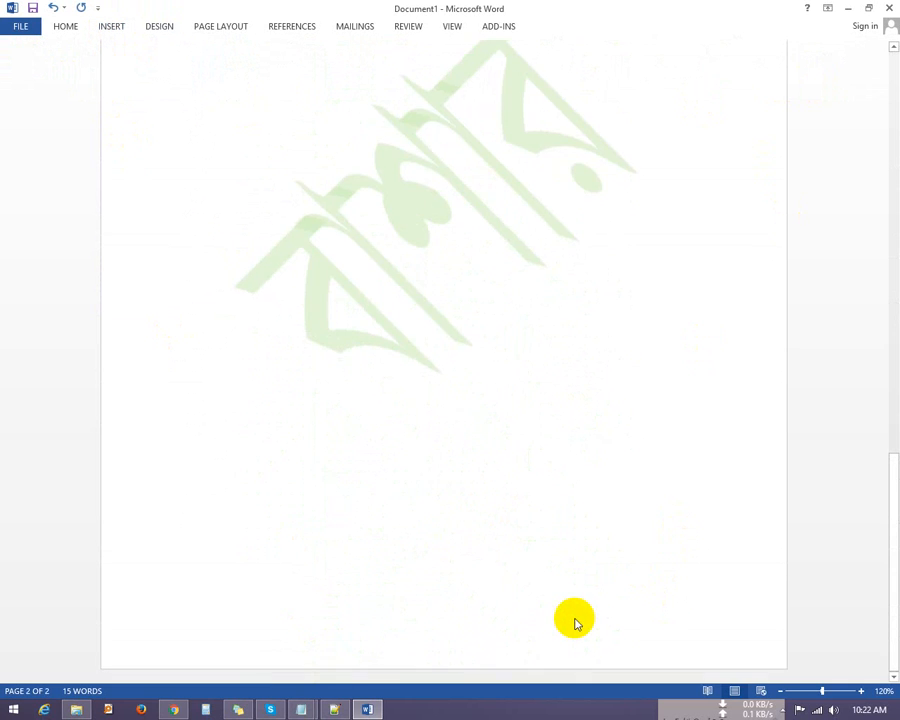
{"action": "scroll", "coordinate": [575, 622], "scroll_direction": "up", "scroll_amount": 10}
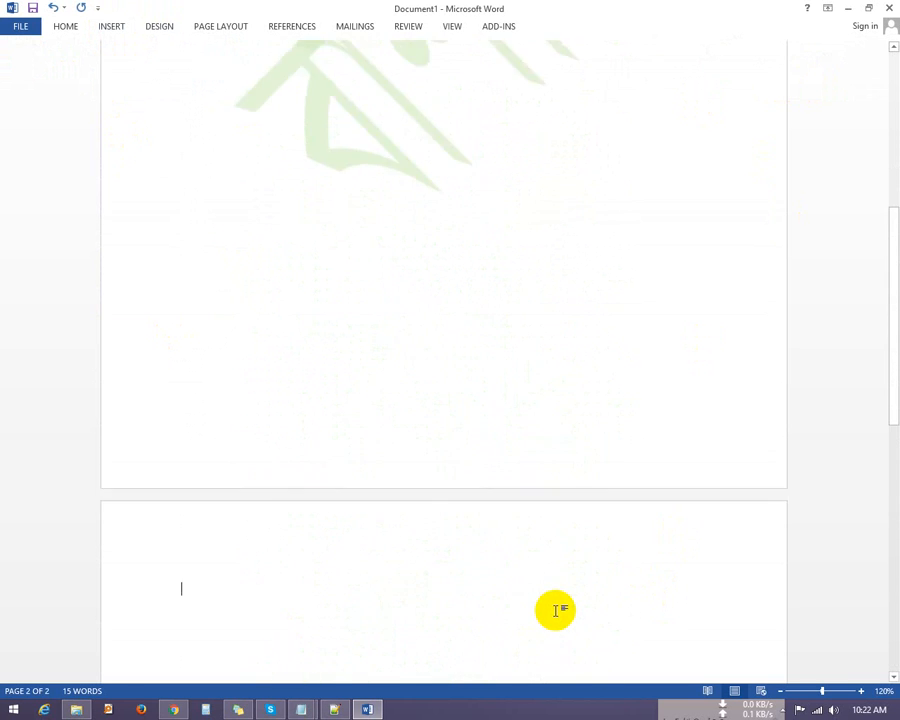
{"action": "scroll", "coordinate": [556, 610], "scroll_direction": "up", "scroll_amount": 10}
Remove the watermark from the document
{"action": "left_click", "coordinate": [112, 28]}
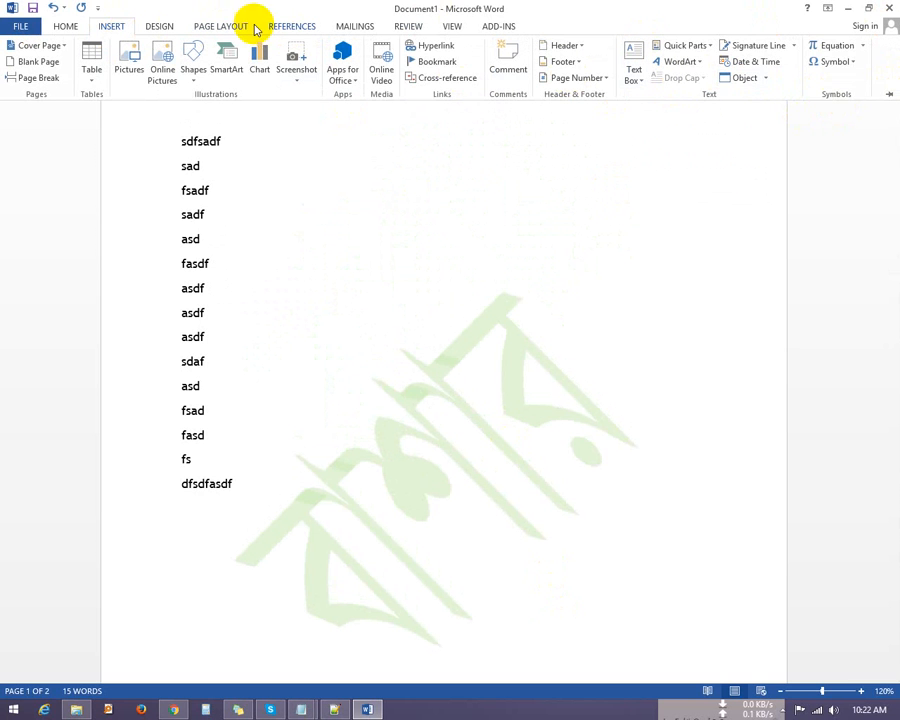
{"action": "left_click", "coordinate": [159, 26]}
{"action": "left_click", "coordinate": [791, 87]}
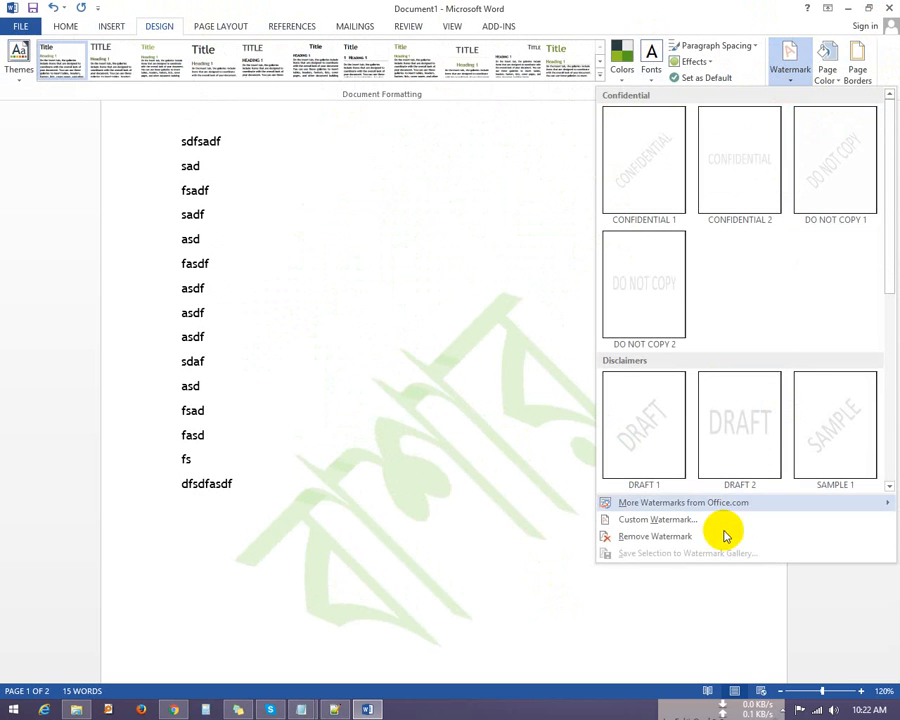
{"action": "left_click", "coordinate": [655, 537]}
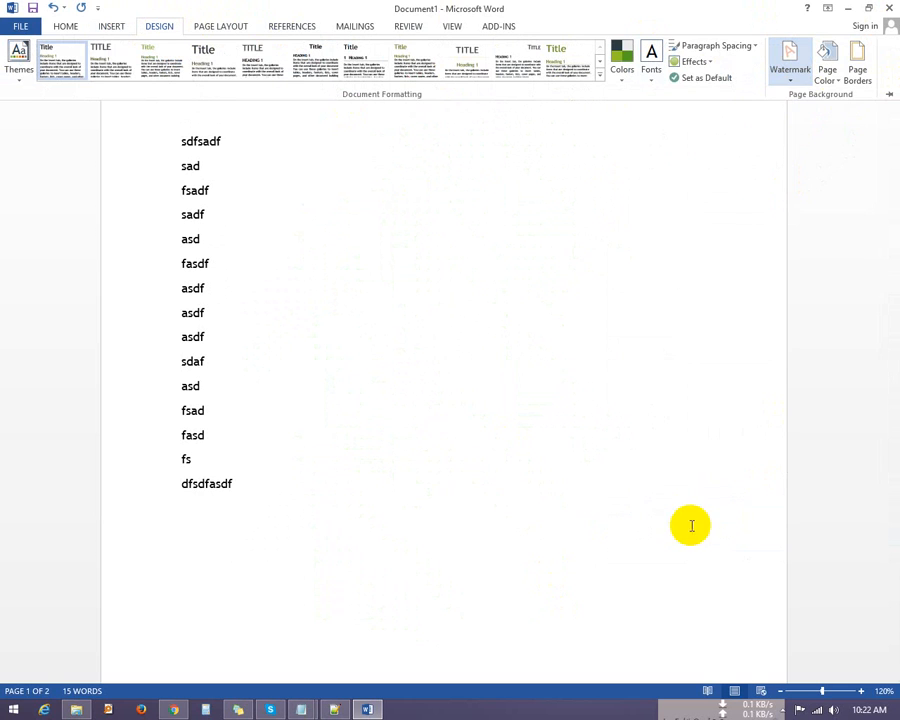
Draw a text box about 8.2" wide and 21.7" high over the first page, starting near the page's upper-left corner
{"action": "left_click", "coordinate": [106, 27]}
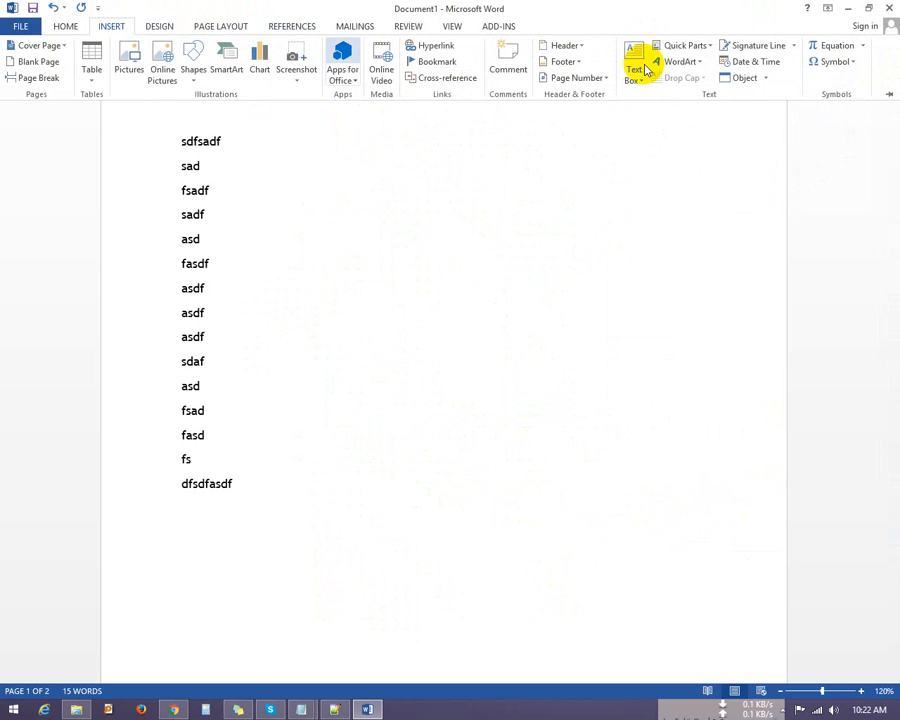
{"action": "left_click", "coordinate": [636, 72]}
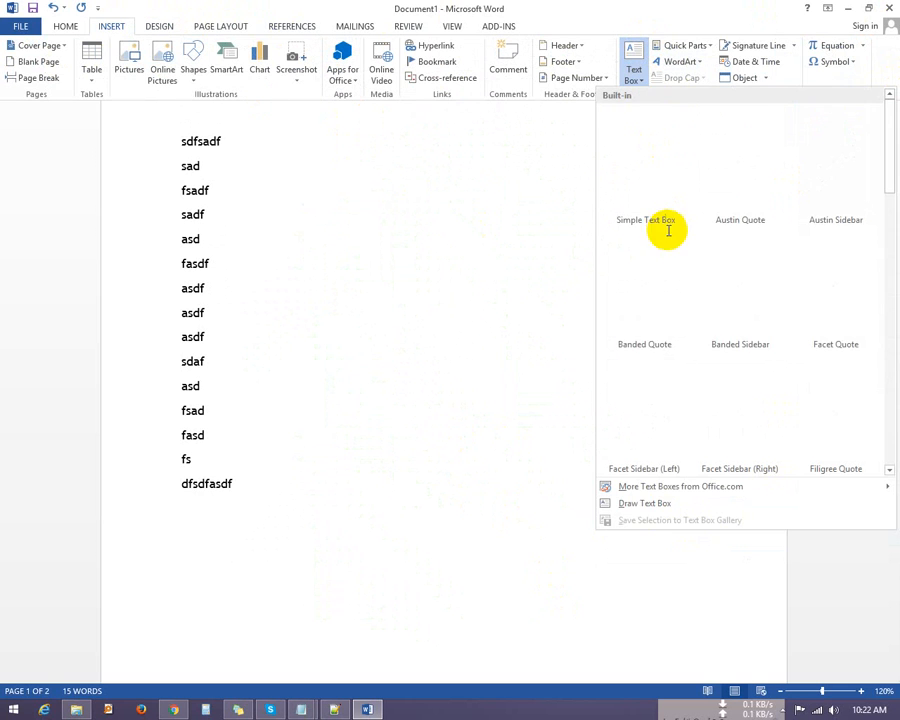
{"action": "left_click", "coordinate": [642, 504]}
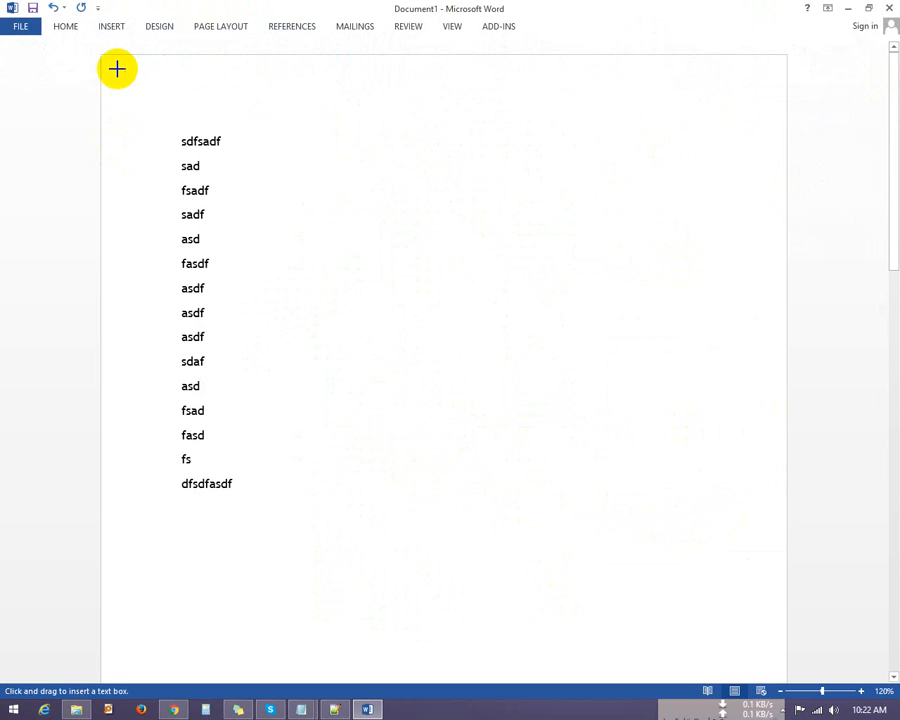
{"action": "left_click_drag", "start_coordinate": [107, 70], "coordinate": [771, 649]}
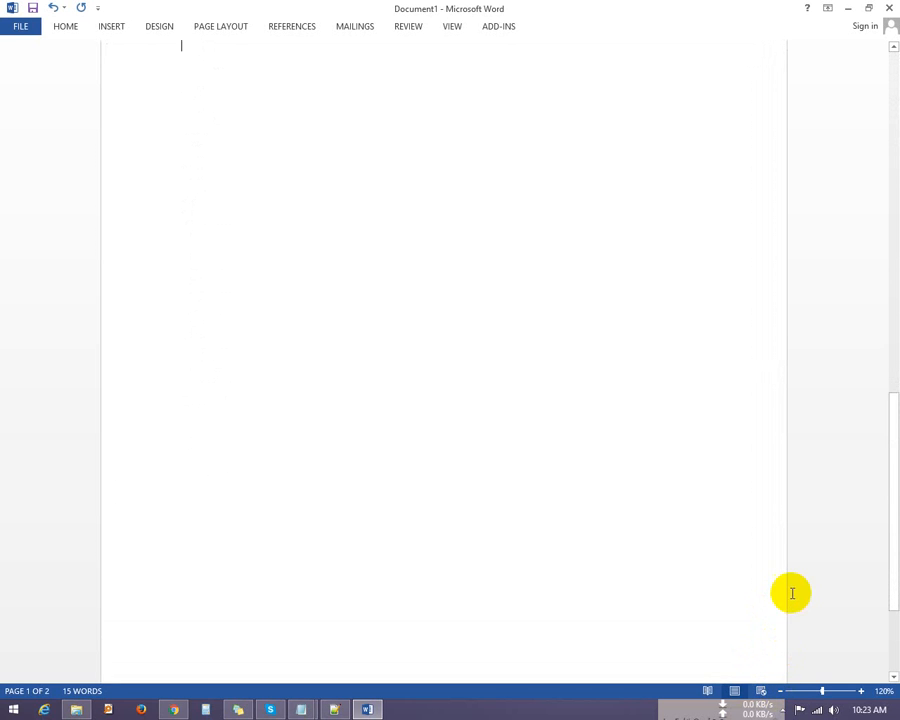
{"action": "scroll", "coordinate": [758, 586], "scroll_direction": "up", "scroll_amount": 8}
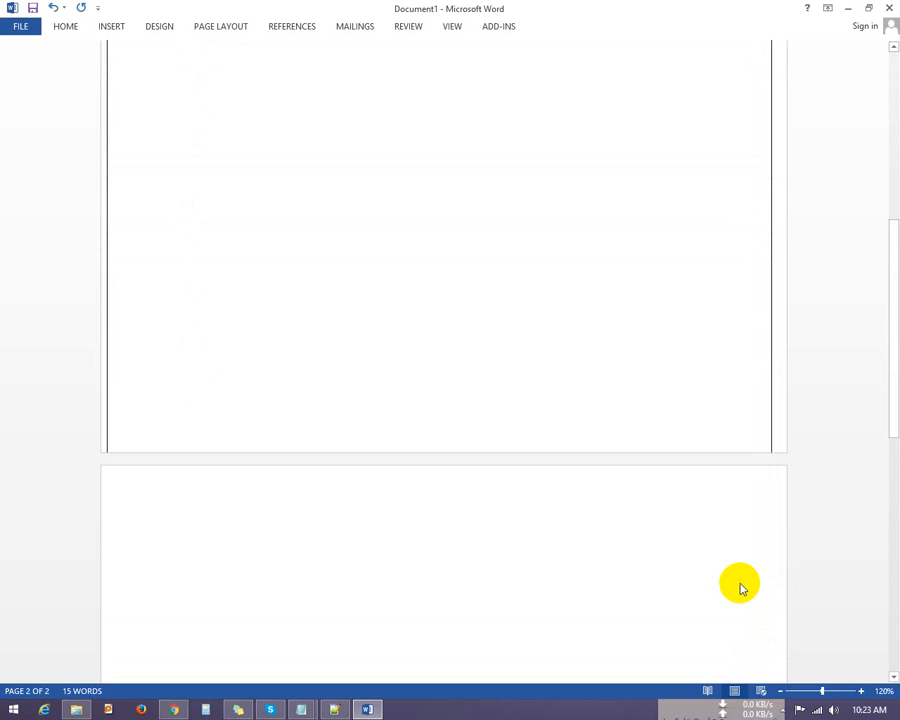
{"action": "scroll", "coordinate": [741, 583], "scroll_direction": "up", "scroll_amount": 6}
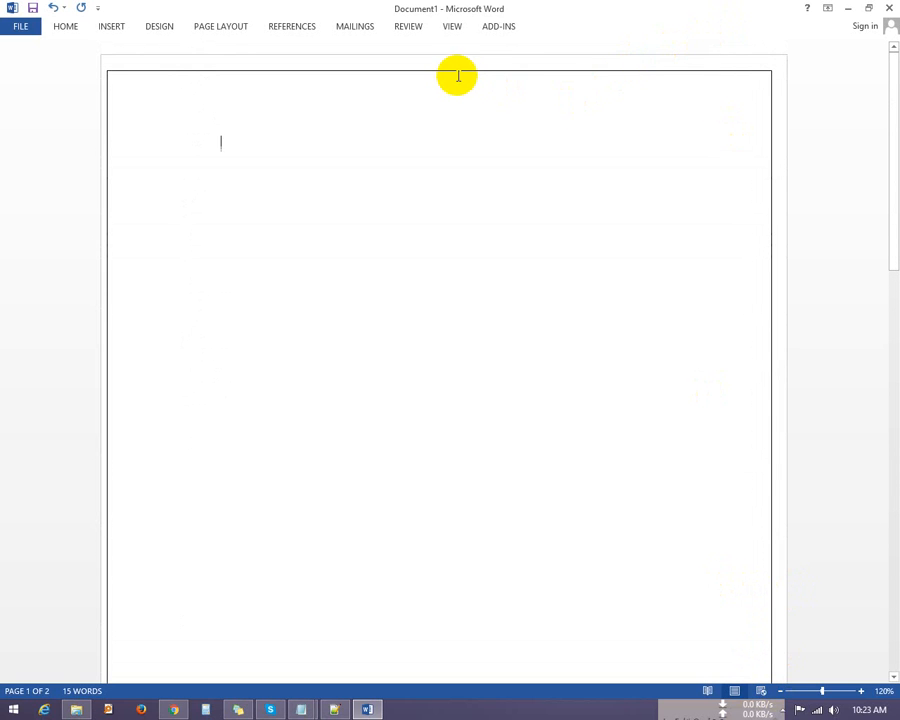
Set the page-sized text box to no fill
{"action": "left_click", "coordinate": [594, 136]}
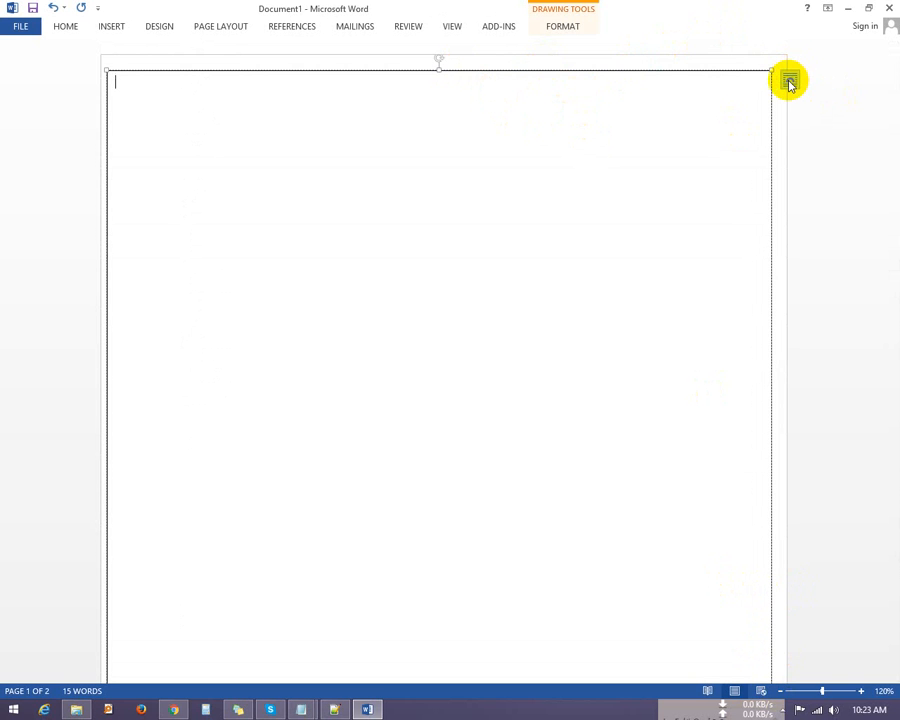
{"action": "left_click", "coordinate": [111, 27]}
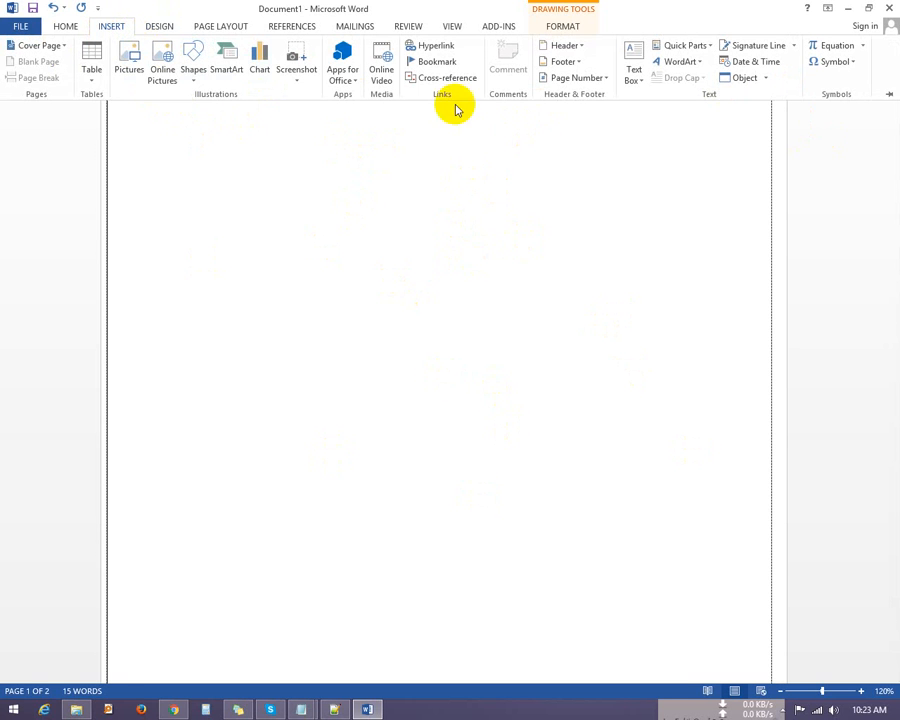
{"action": "left_click", "coordinate": [562, 27]}
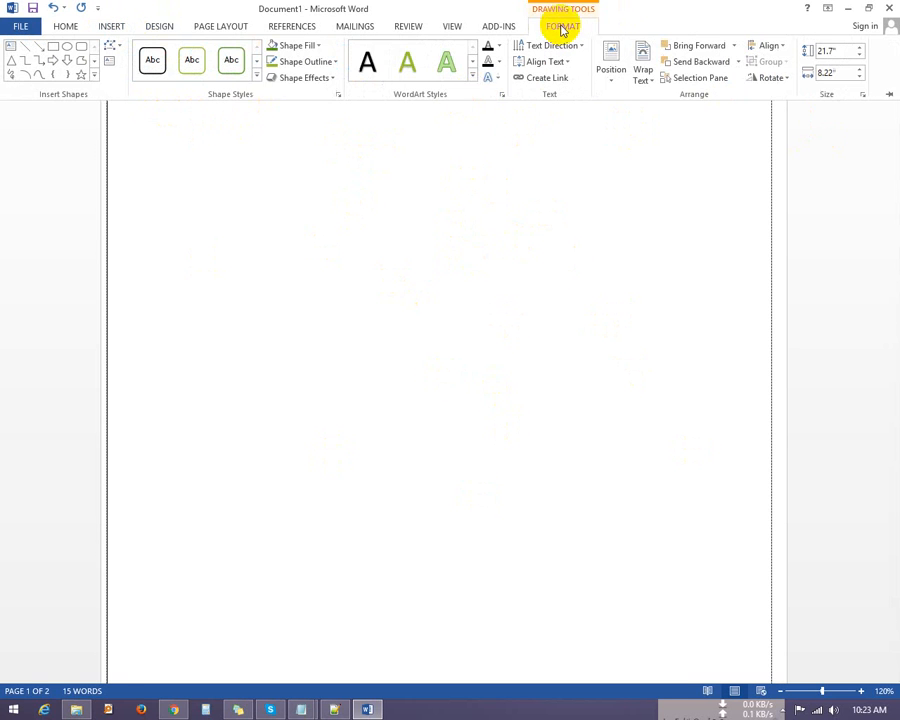
{"action": "left_click", "coordinate": [320, 47]}
{"action": "left_click", "coordinate": [311, 166]}
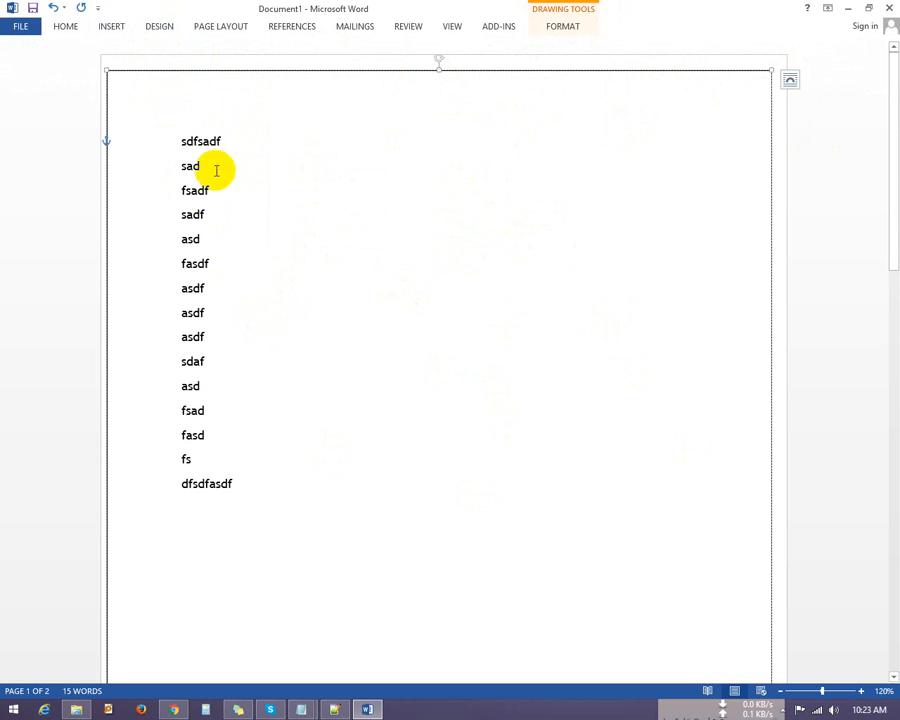
Remove the outline of the page-sized text box
{"action": "left_click", "coordinate": [110, 28]}
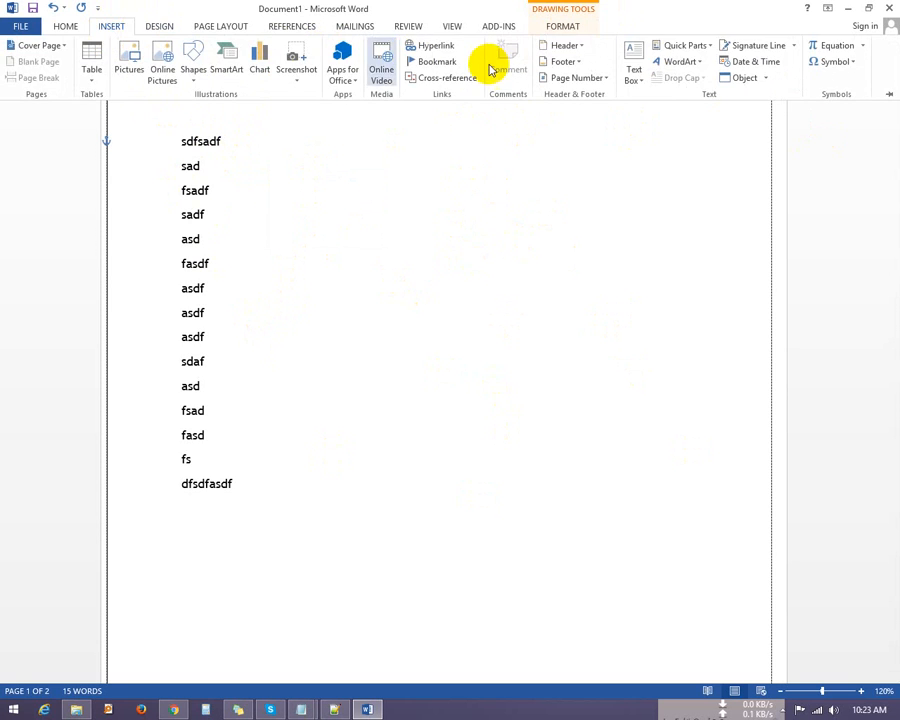
{"action": "left_click", "coordinate": [560, 27]}
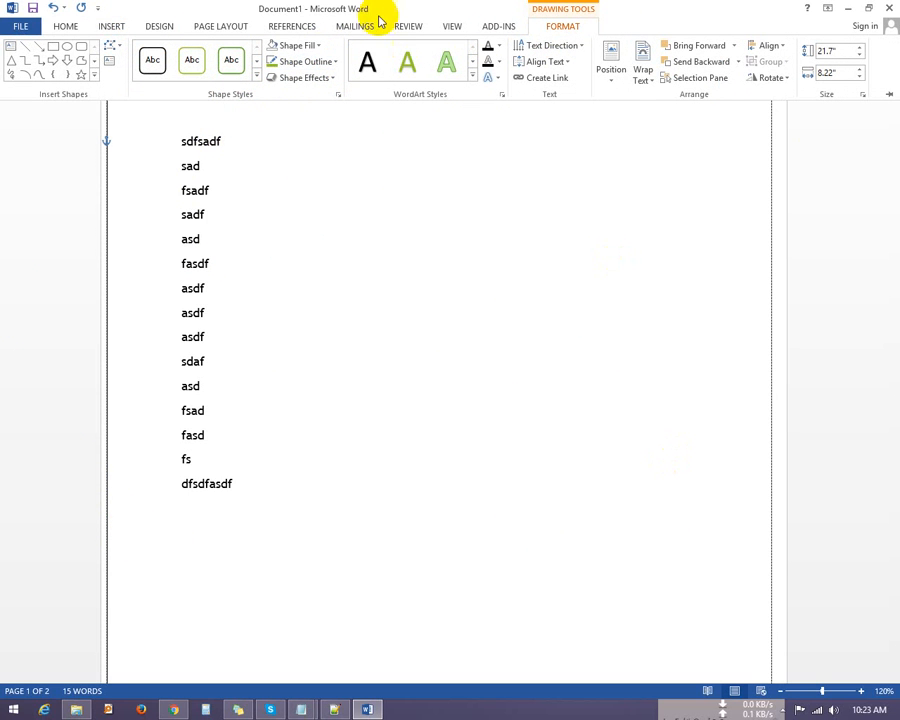
{"action": "left_click", "coordinate": [334, 64]}
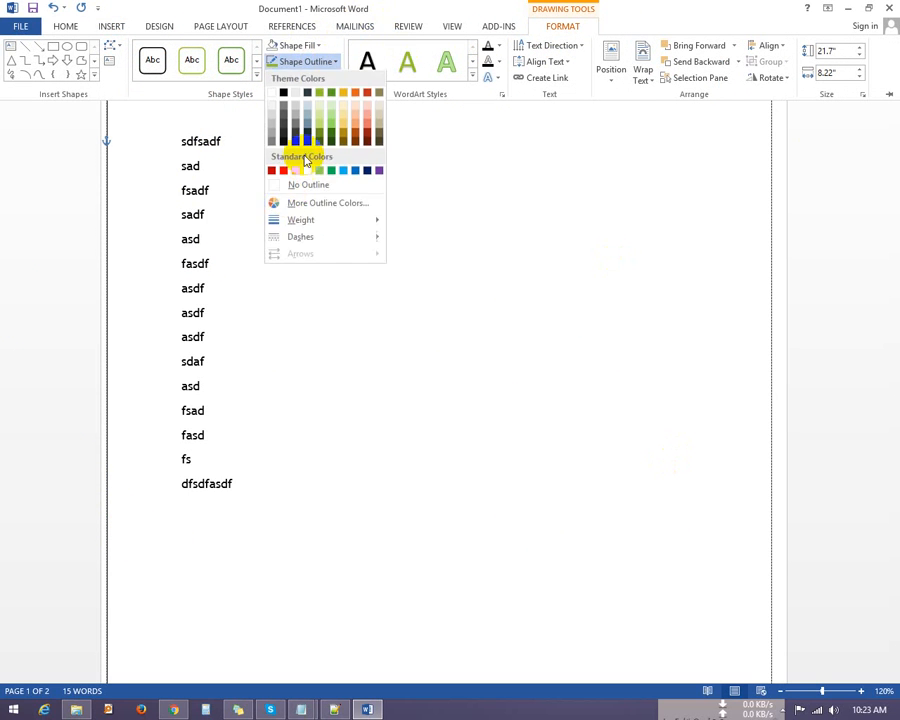
{"action": "left_click", "coordinate": [289, 188]}
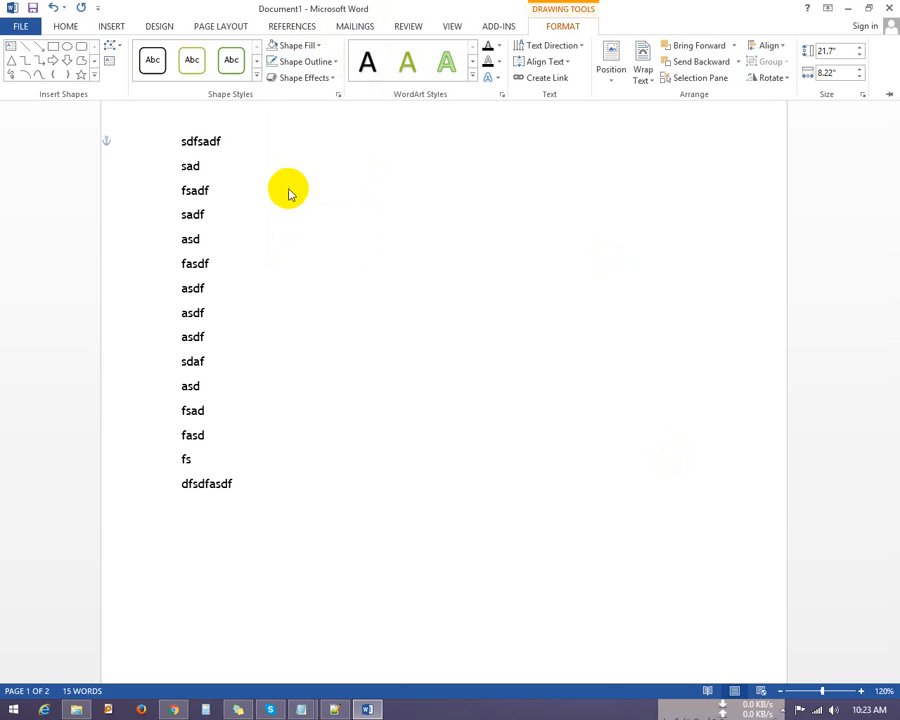
Set the page-sized text box's text wrapping to Behind Text
{"action": "left_click", "coordinate": [290, 205]}
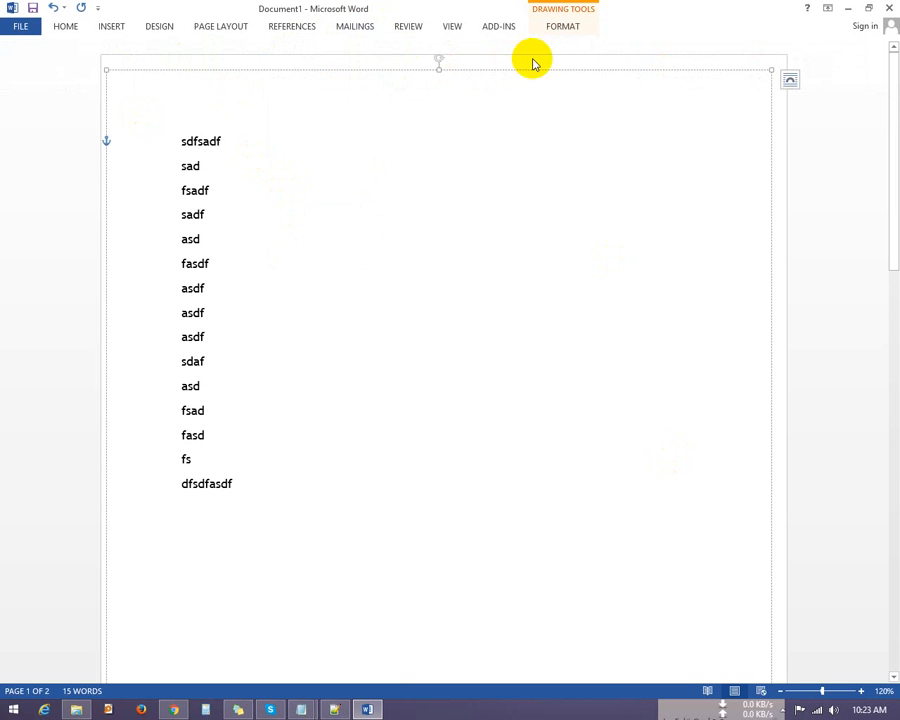
{"action": "left_click", "coordinate": [567, 28]}
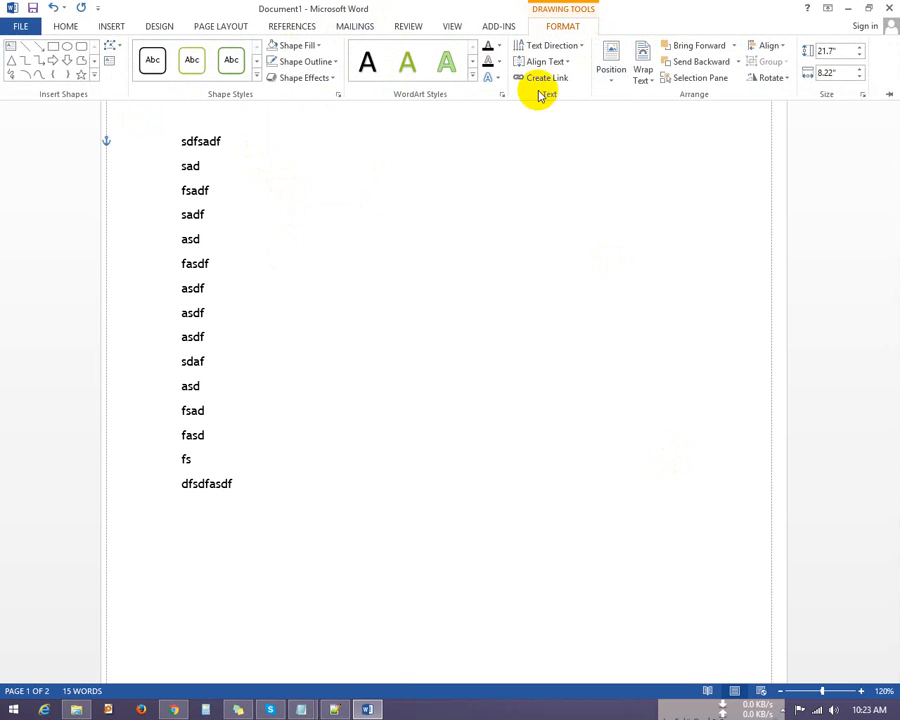
{"action": "left_click", "coordinate": [610, 87]}
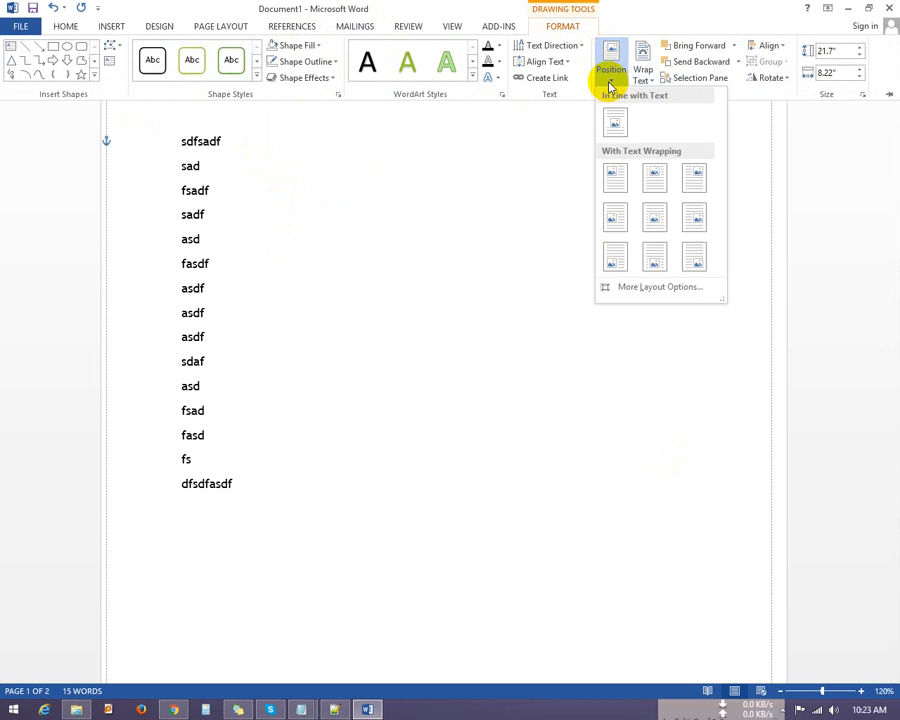
{"action": "left_click", "coordinate": [648, 84]}
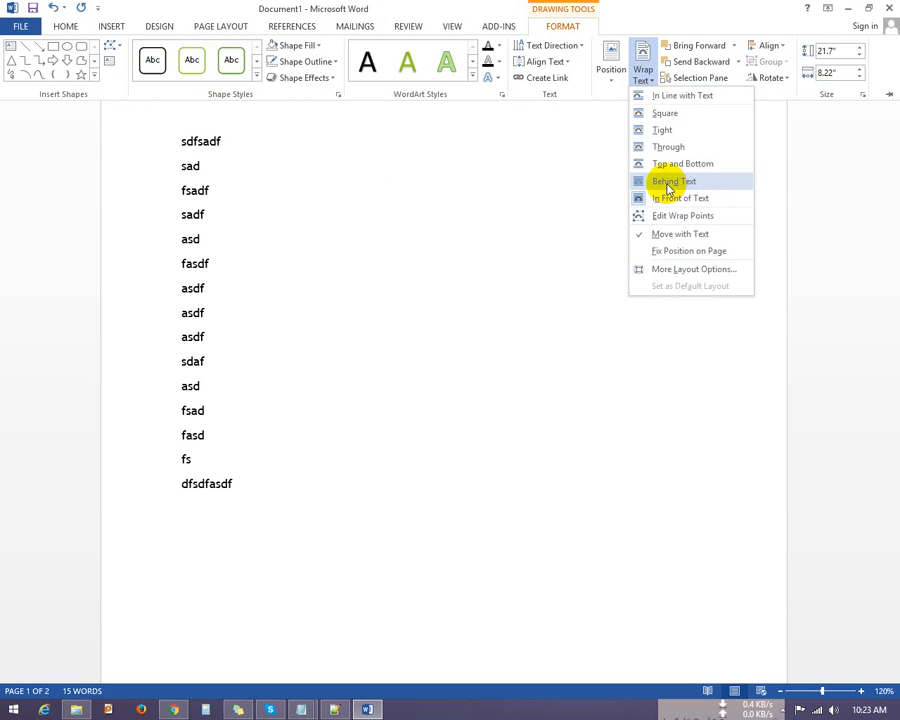
{"action": "left_click", "coordinate": [667, 187]}
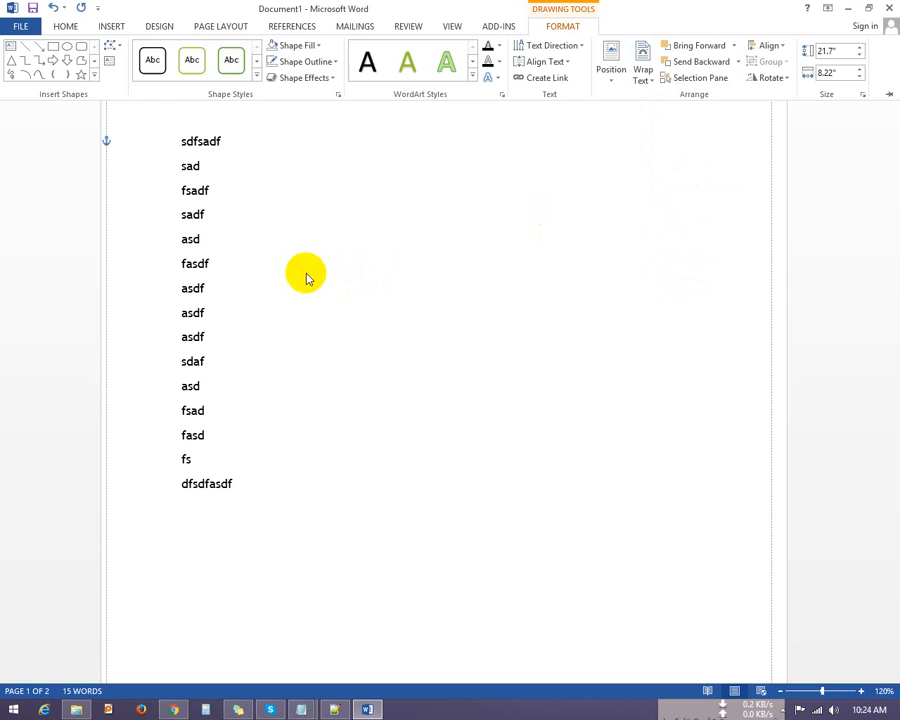
Enter several short lines of sample text in the page-sized text box, beginning with "wvFwv"
{"action": "left_click", "coordinate": [434, 273]}
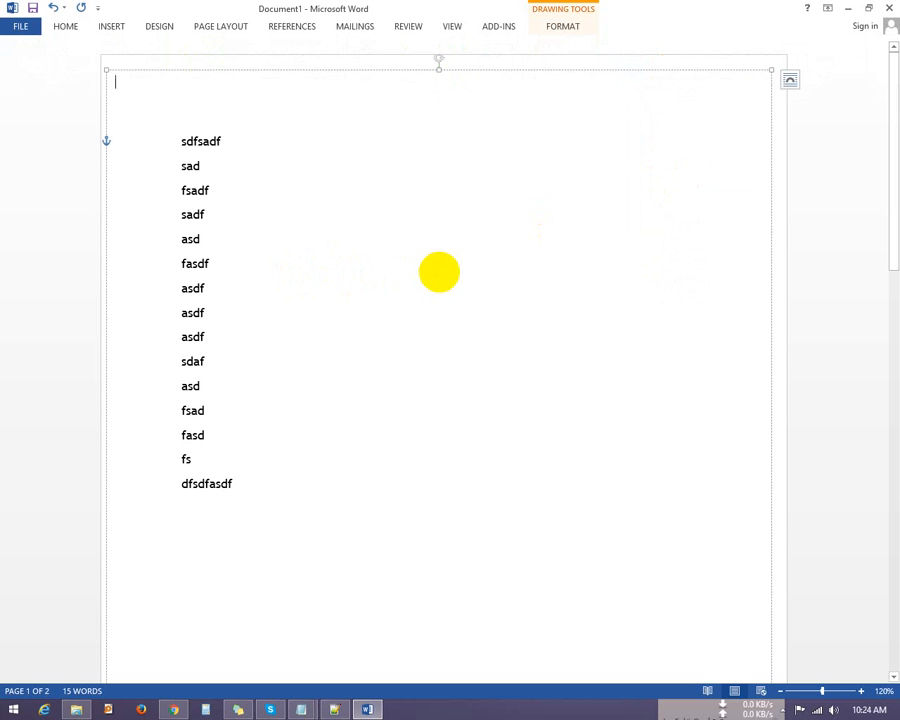
{"action": "type", "text": "wvFwv"}
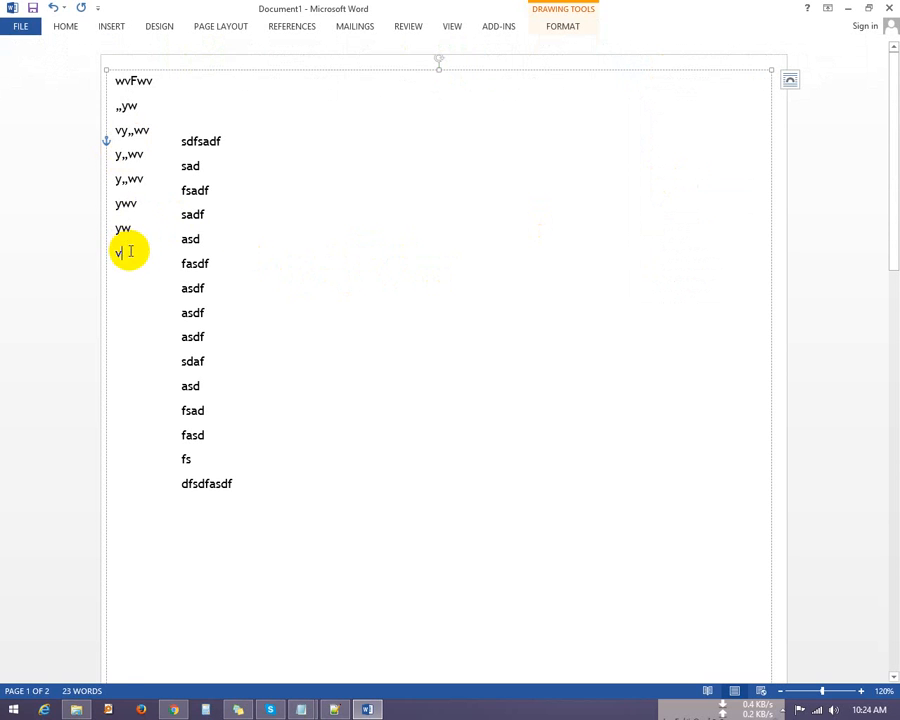
Shrink the page-sized text box from its upper-left corner, lowering its top edge below the body text
{"action": "left_click_drag", "start_coordinate": [129, 251], "coordinate": [156, 538]}
{"action": "scroll", "coordinate": [299, 536], "scroll_direction": "down", "scroll_amount": 5}
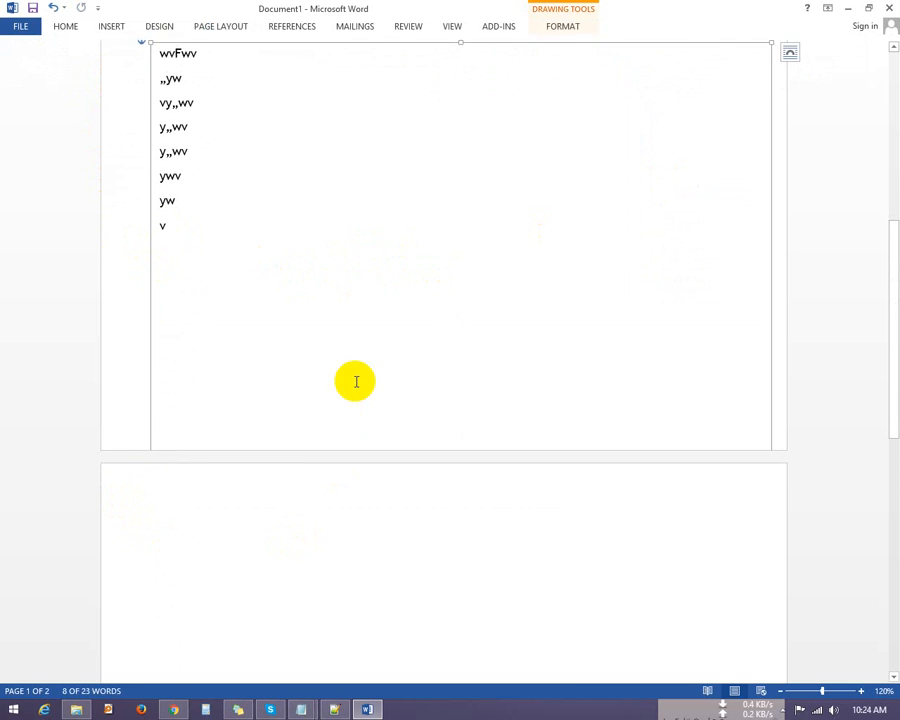
{"action": "scroll", "coordinate": [357, 345], "scroll_direction": "up", "scroll_amount": 2}
{"action": "left_click_drag", "start_coordinate": [380, 243], "coordinate": [369, 144]}
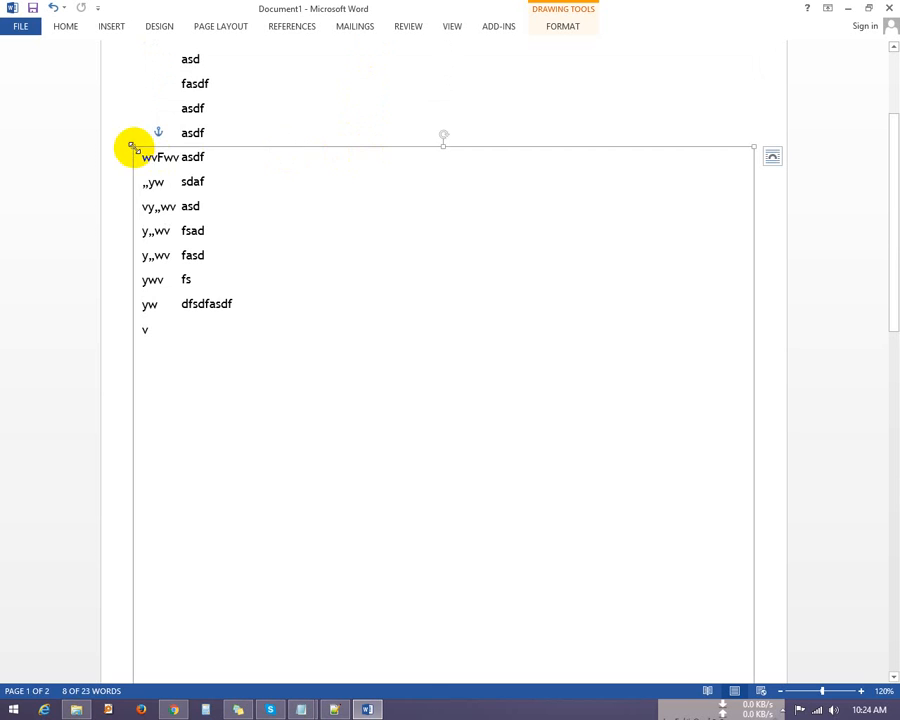
{"action": "left_click_drag", "start_coordinate": [134, 148], "coordinate": [155, 426]}
{"action": "scroll", "coordinate": [354, 303], "scroll_direction": "down", "scroll_amount": 5}
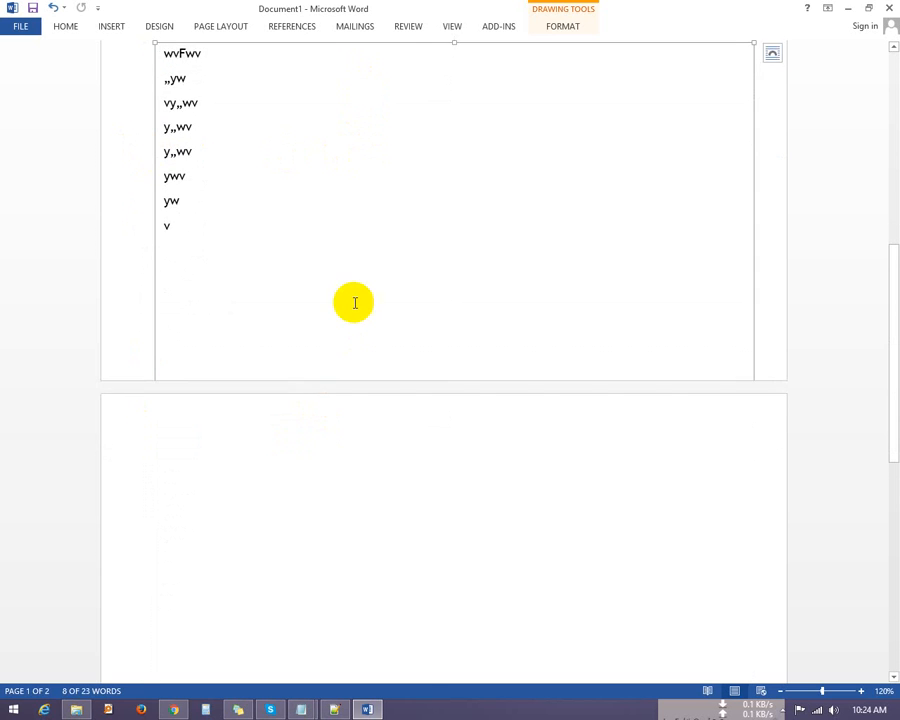
Shrink the text box further from both upper corners to a roughly square frame about half the page's width
{"action": "scroll", "coordinate": [354, 303], "scroll_direction": "up", "scroll_amount": 5}
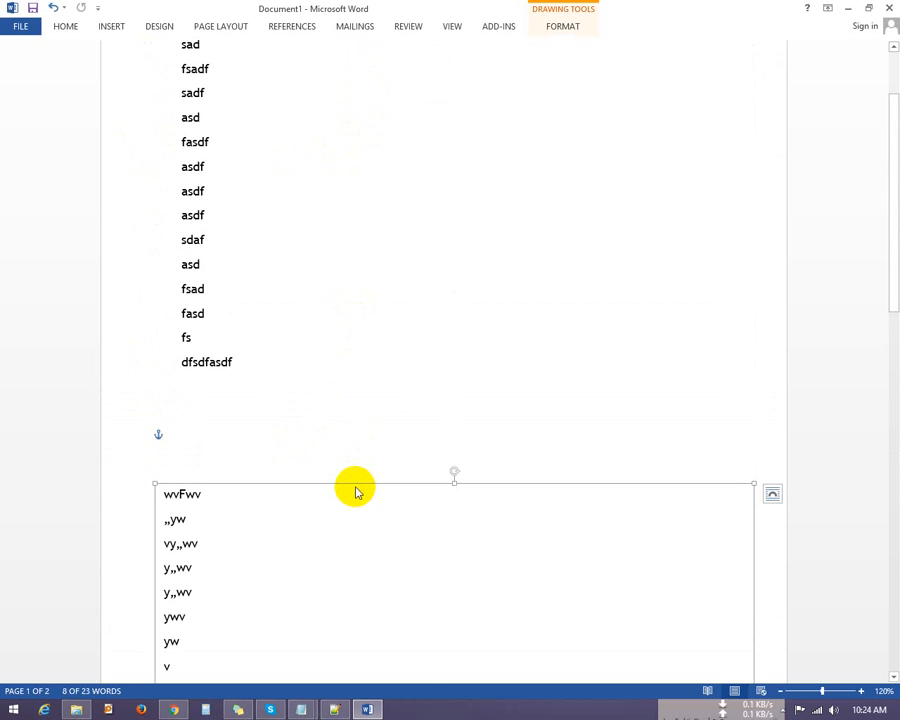
{"action": "left_click_drag", "start_coordinate": [356, 486], "coordinate": [352, 86]}
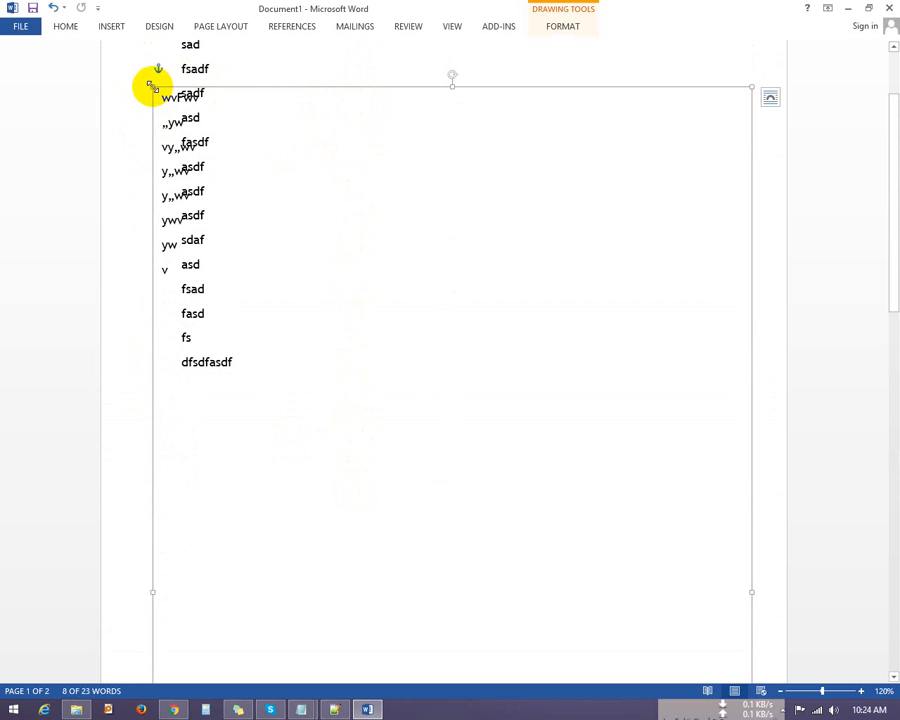
{"action": "left_click_drag", "start_coordinate": [164, 214], "coordinate": [303, 596]}
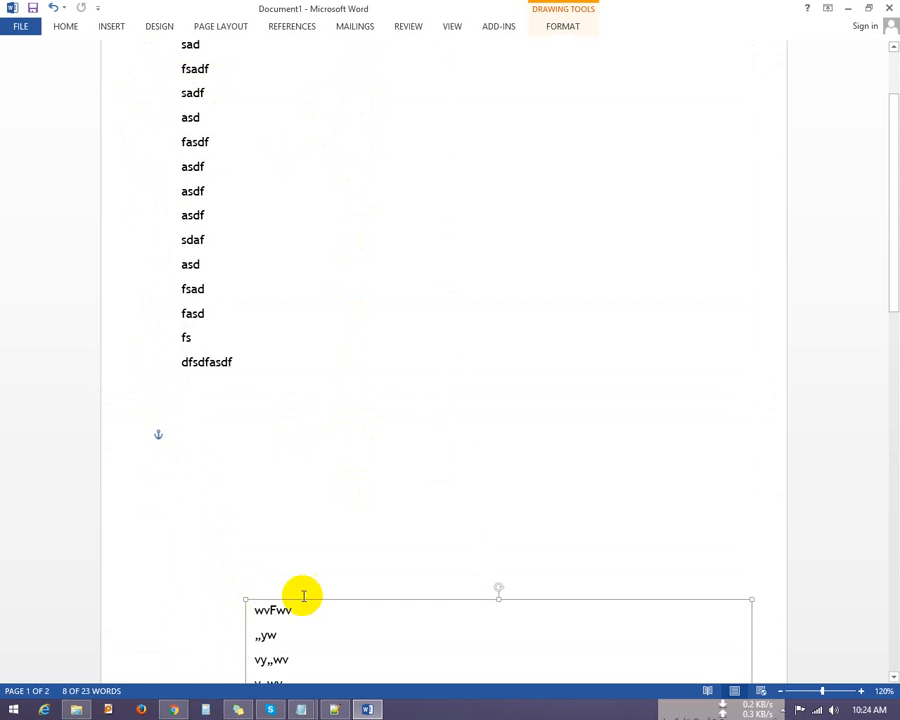
{"action": "scroll", "coordinate": [326, 578], "scroll_direction": "down", "scroll_amount": 6}
{"action": "scroll", "coordinate": [352, 372], "scroll_direction": "up", "scroll_amount": 2}
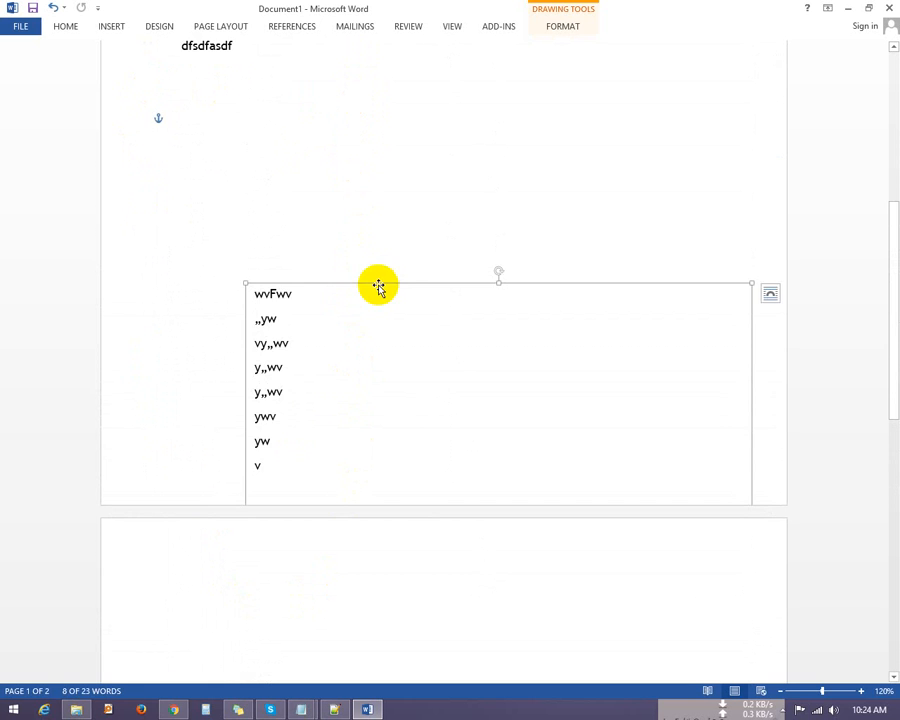
{"action": "left_click_drag", "start_coordinate": [378, 287], "coordinate": [288, 178]}
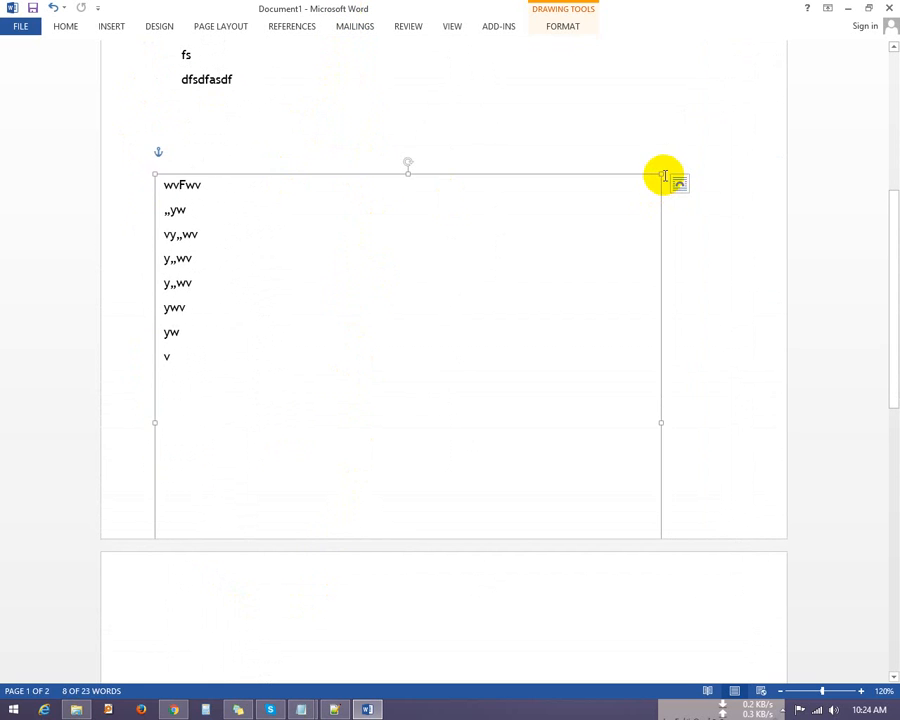
{"action": "left_click_drag", "start_coordinate": [651, 190], "coordinate": [478, 508]}
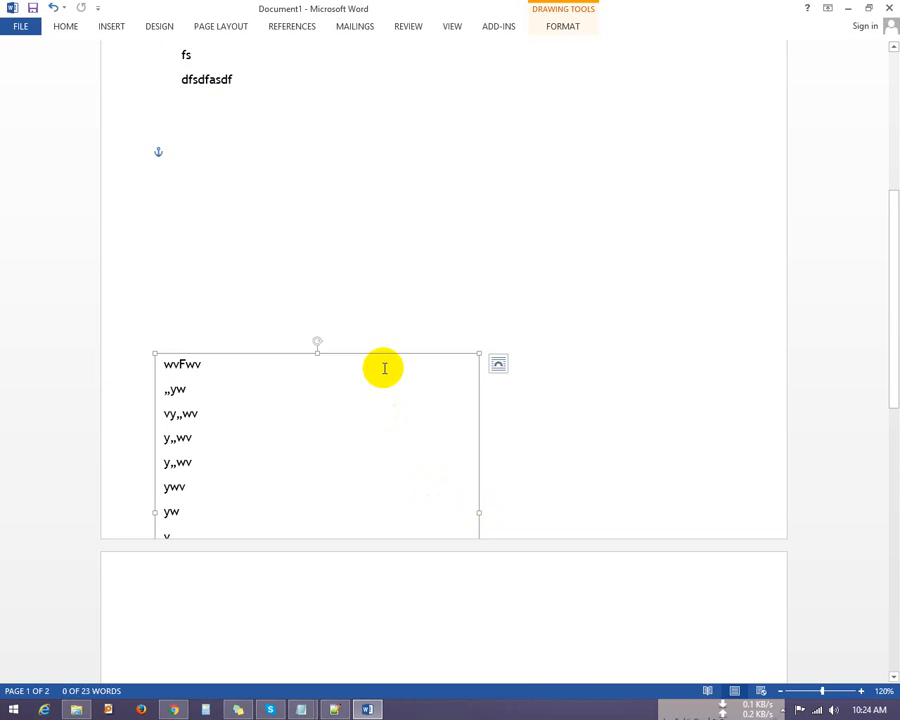
Move the small text box up beside the list of body text, centred horizontally on the page
{"action": "left_click_drag", "start_coordinate": [384, 353], "coordinate": [494, 100]}
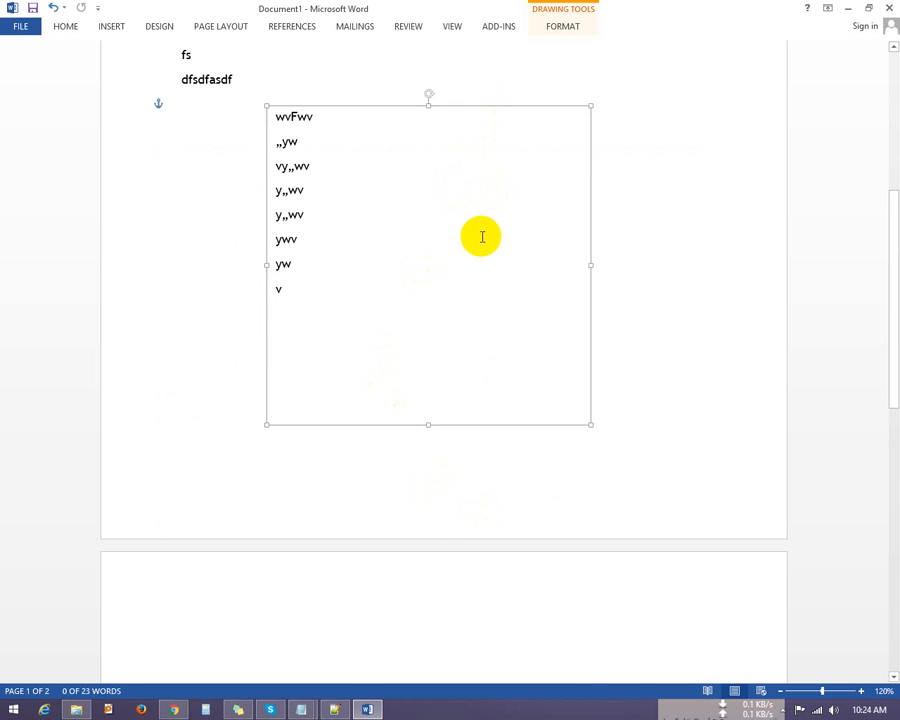
{"action": "scroll", "coordinate": [478, 250], "scroll_direction": "up", "scroll_amount": 3}
{"action": "scroll", "coordinate": [475, 262], "scroll_direction": "up", "scroll_amount": 2}
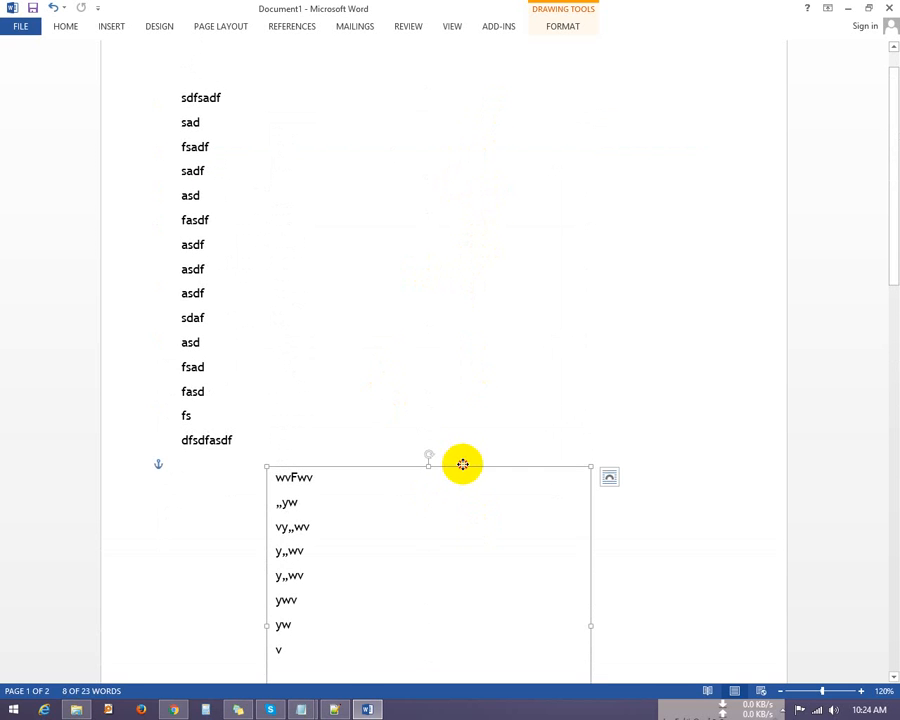
{"action": "left_click_drag", "start_coordinate": [463, 464], "coordinate": [478, 168]}
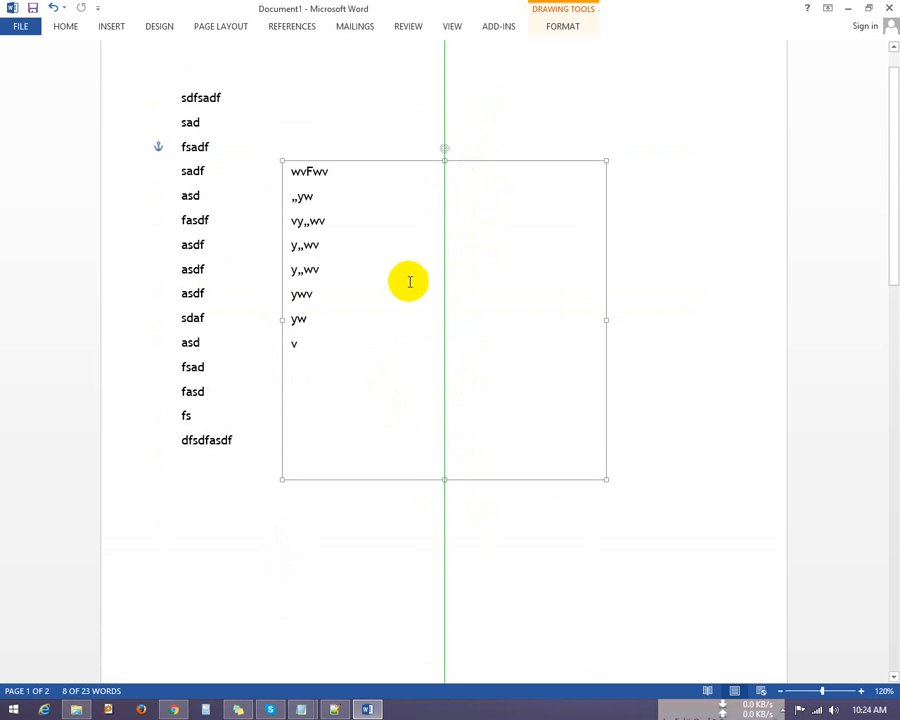
Delete all the sample text inside the text box
{"action": "left_click", "coordinate": [388, 327]}
{"action": "left_click_drag", "start_coordinate": [351, 356], "coordinate": [258, 157]}
{"action": "key", "text": "Delete"}
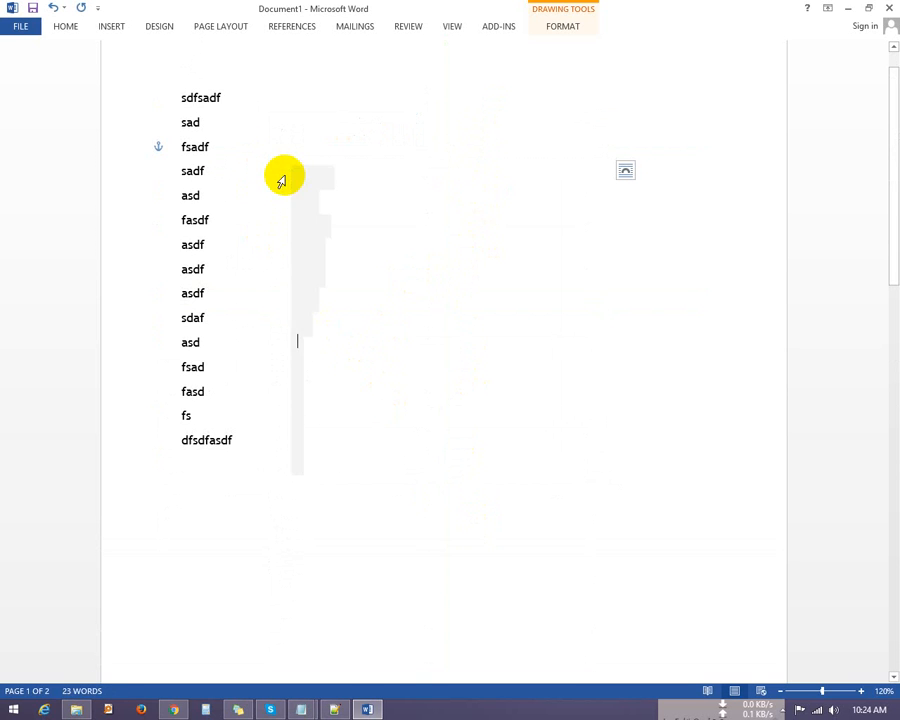
Insert the picture 03_136.JPG from the FLOWERS folder into the text box
{"action": "left_click", "coordinate": [124, 27]}
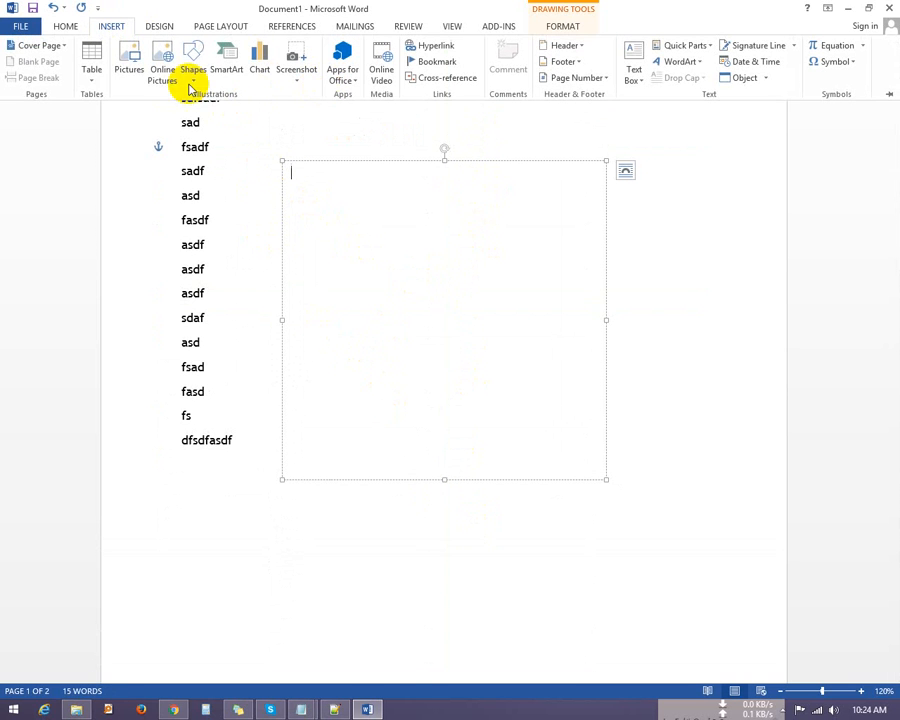
{"action": "left_click", "coordinate": [302, 183]}
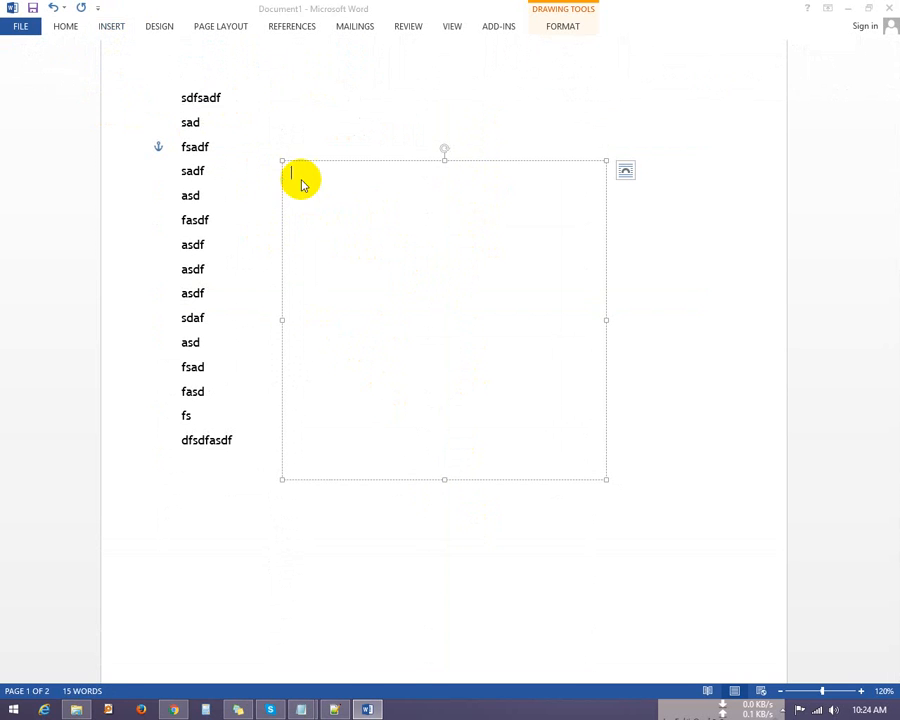
{"action": "left_click", "coordinate": [268, 288]}
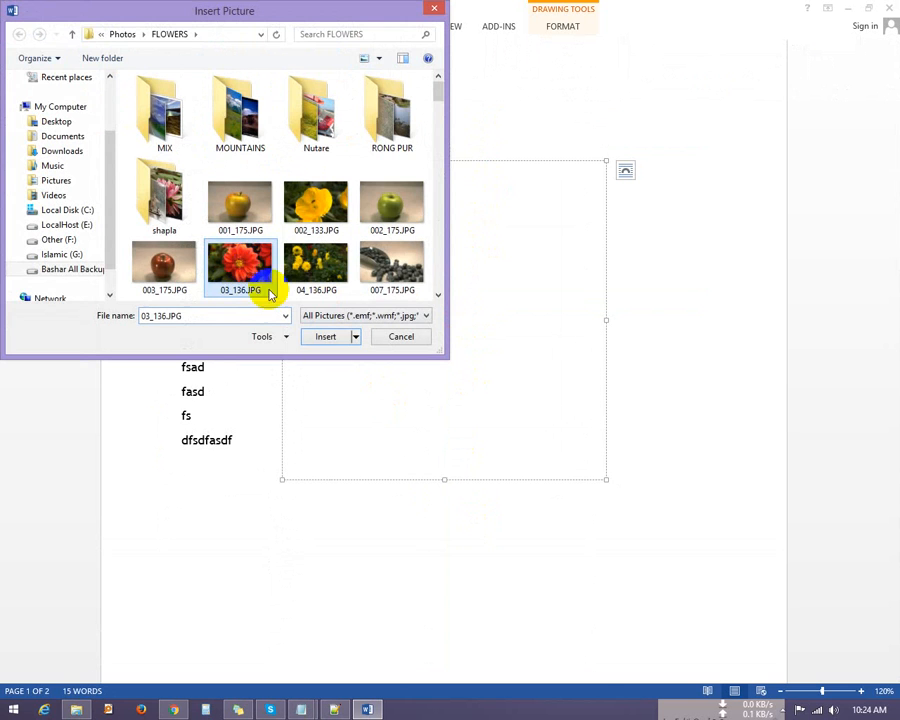
{"action": "left_click", "coordinate": [331, 338]}
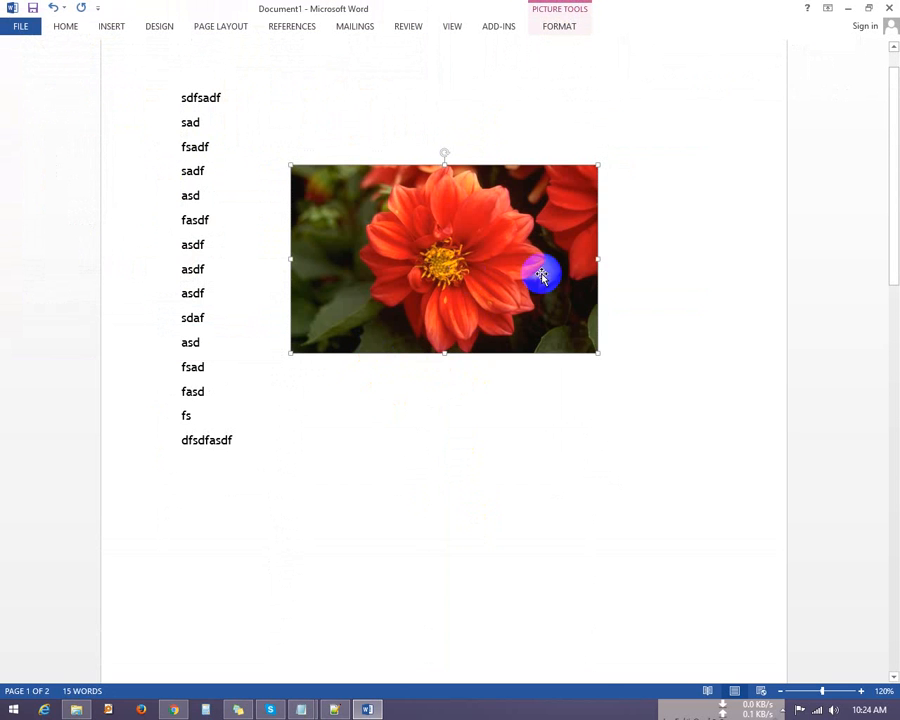
Set the text box's wrapping to Through and add "ywvyw ywv ywv" at the end of the ninth body line
{"action": "left_click", "coordinate": [600, 357]}
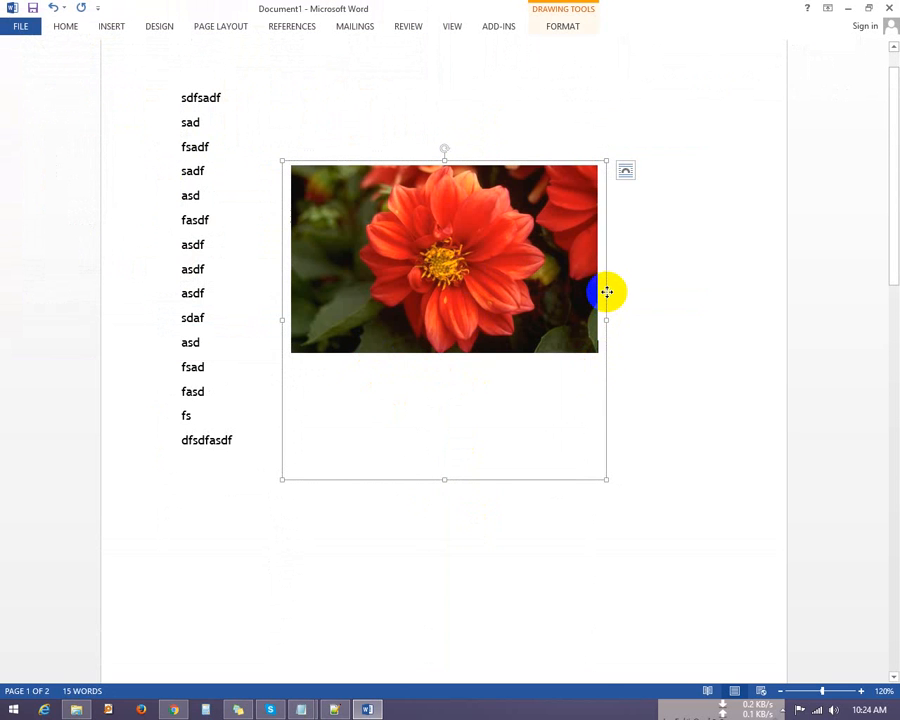
{"action": "right_click", "coordinate": [606, 292]}
{"action": "mouse_move", "coordinate": [716, 497]}
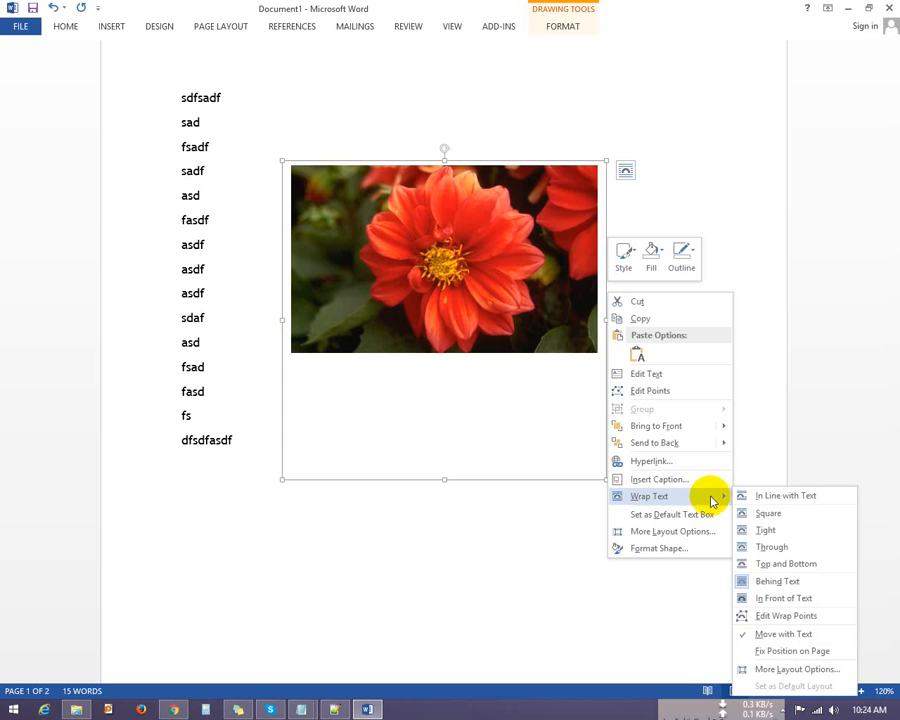
{"action": "left_click", "coordinate": [768, 584]}
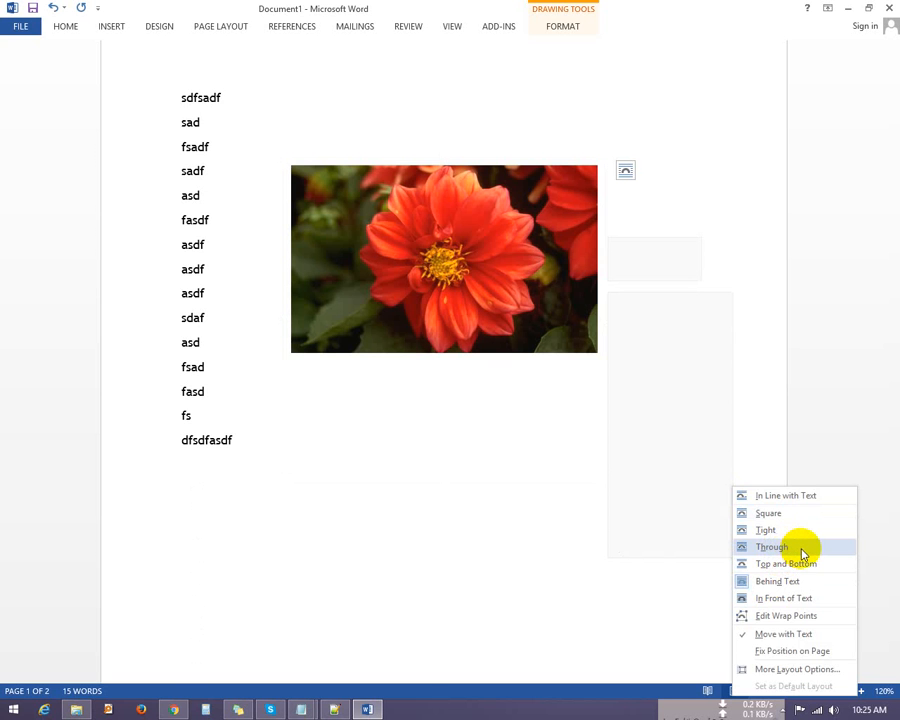
{"action": "left_click", "coordinate": [802, 549]}
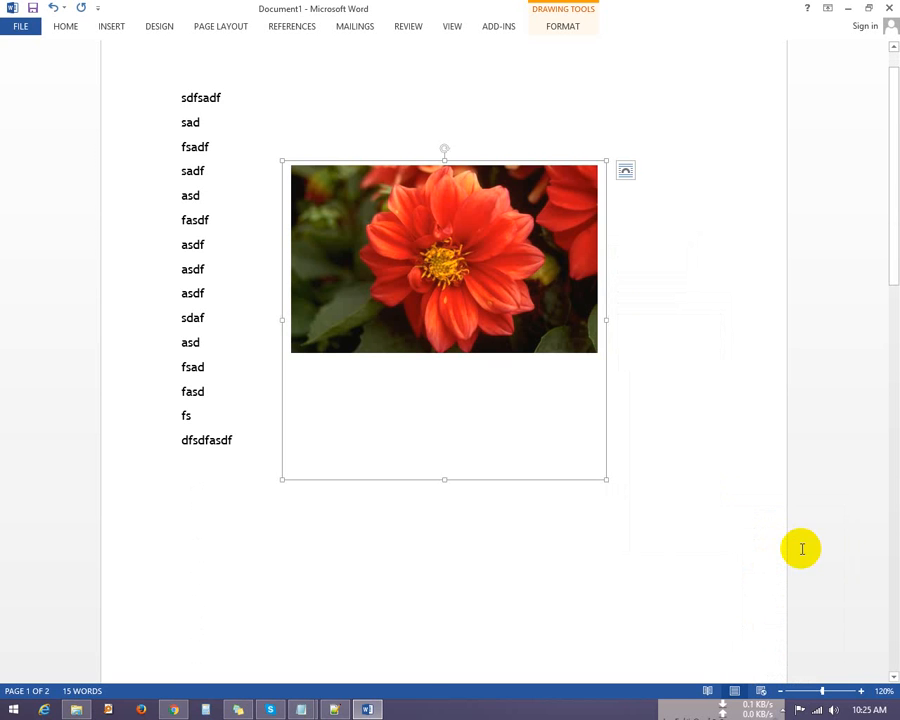
{"action": "left_click", "coordinate": [273, 287]}
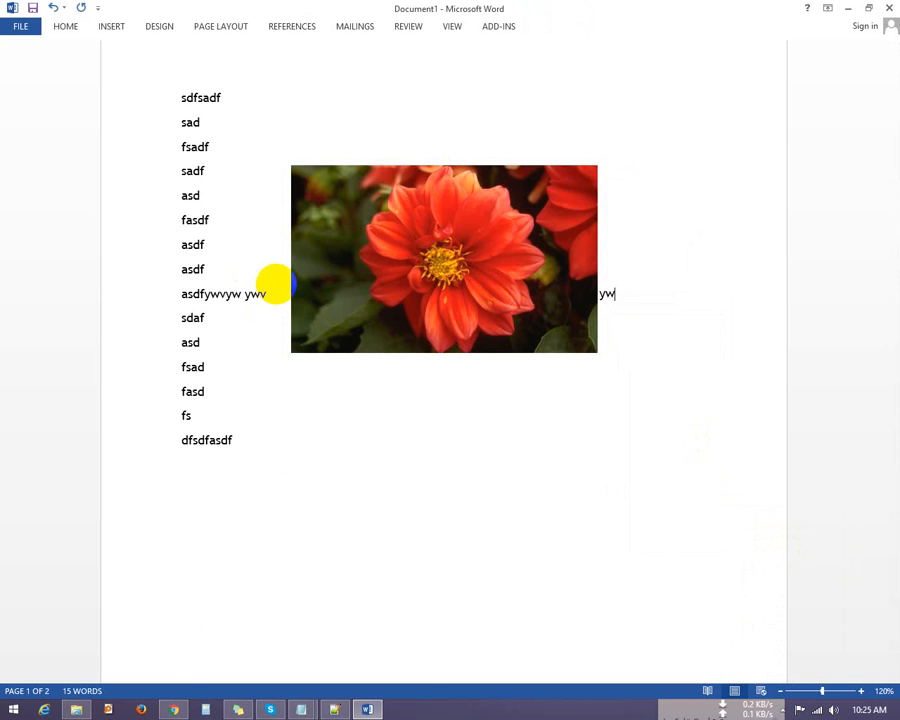
{"action": "left_click", "coordinate": [442, 311]}
{"action": "right_click", "coordinate": [532, 304]}
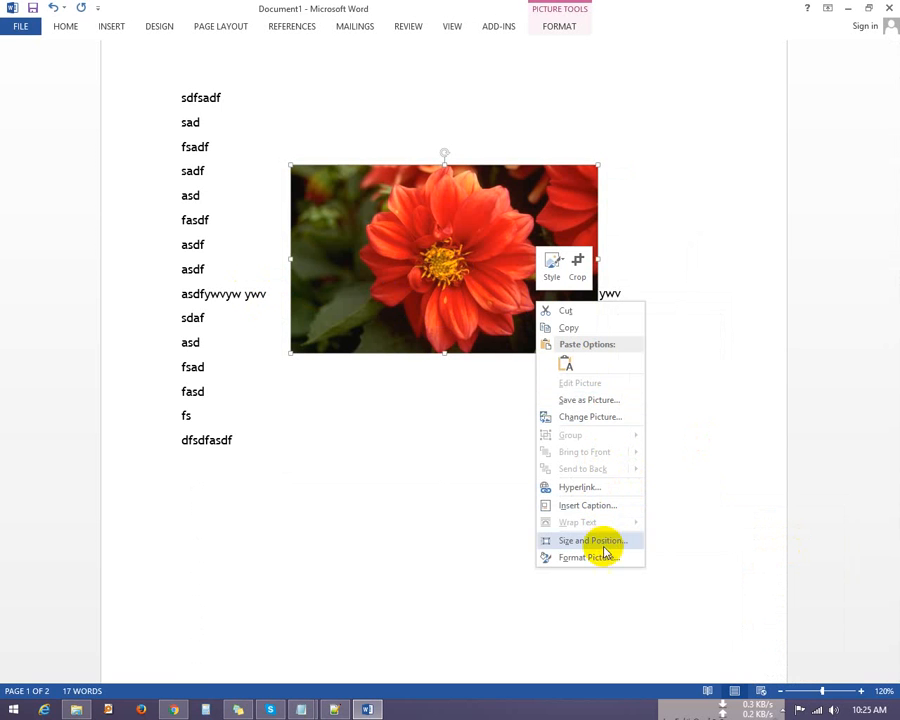
{"action": "left_click", "coordinate": [438, 357]}
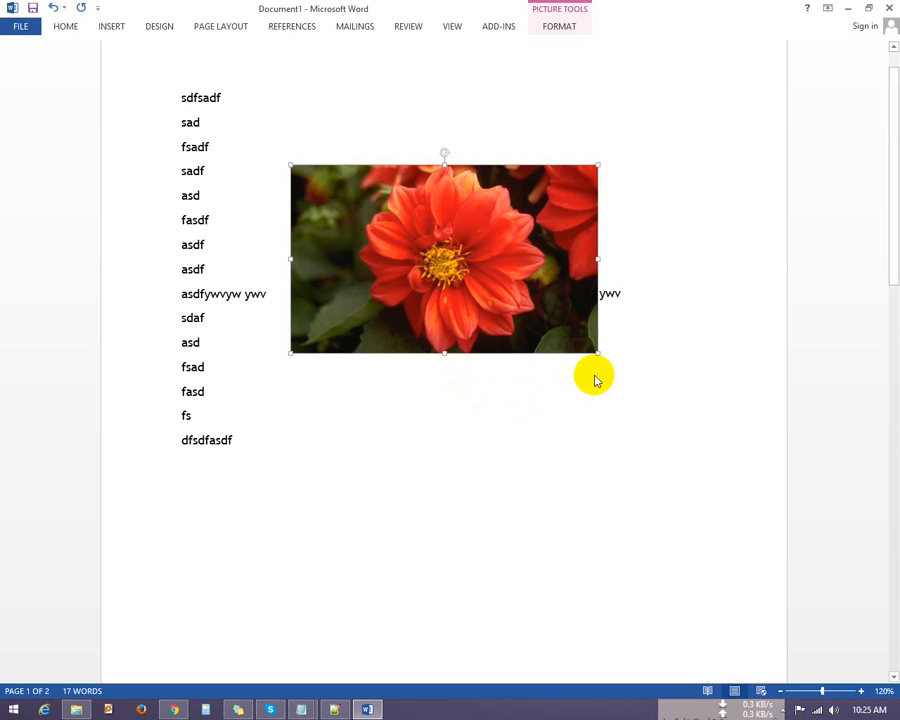
{"action": "left_click", "coordinate": [610, 300]}
{"action": "left_click", "coordinate": [619, 290]}
{"action": "left_click", "coordinate": [583, 412]}
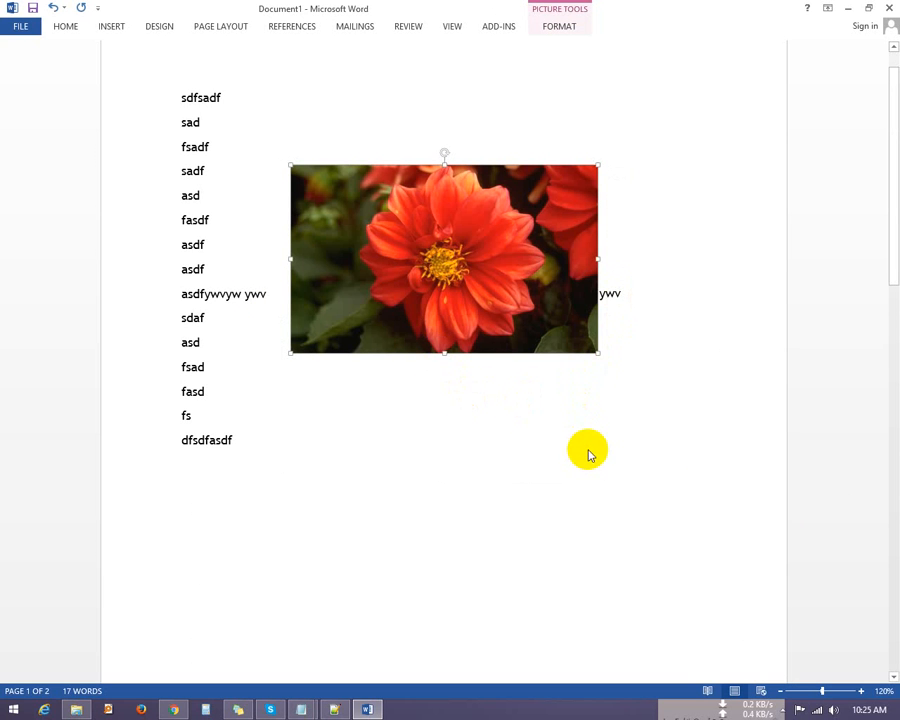
{"action": "left_click", "coordinate": [568, 293]}
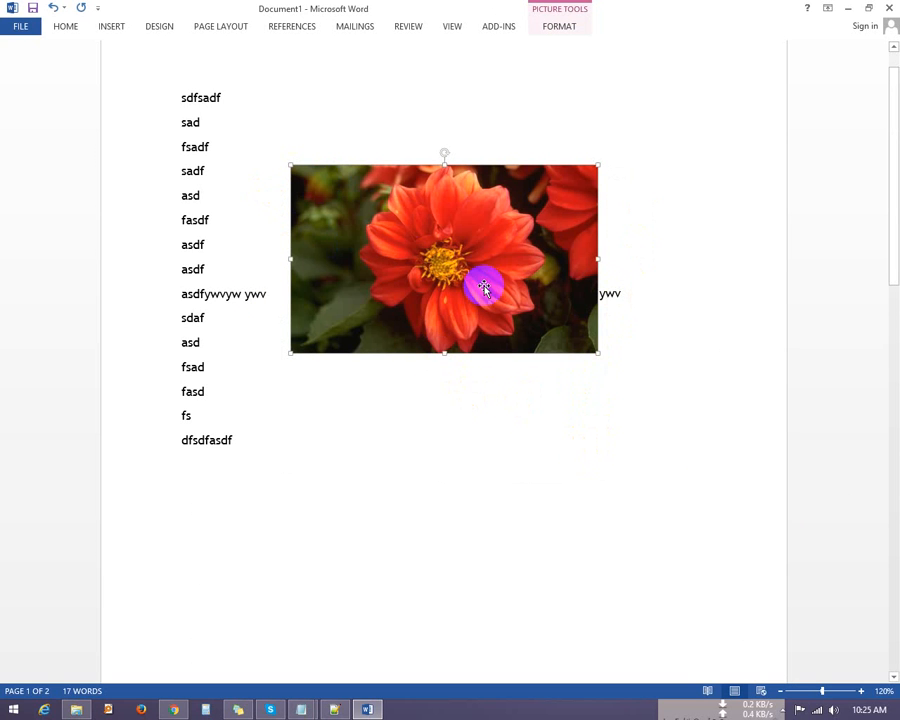
{"action": "left_click", "coordinate": [583, 419]}
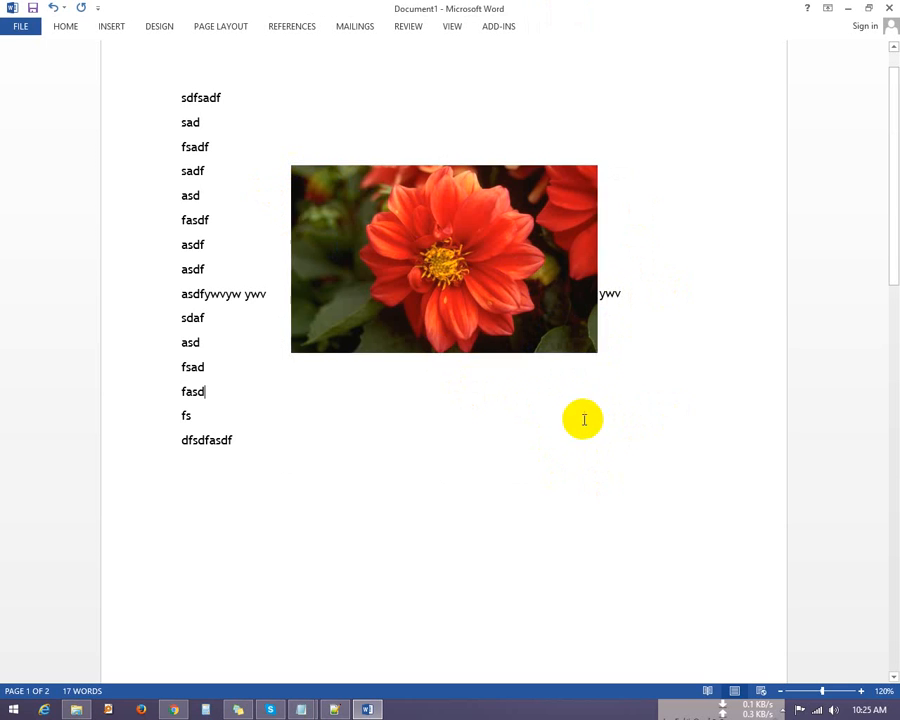
{"action": "left_click", "coordinate": [583, 419]}
{"action": "left_click", "coordinate": [492, 479]}
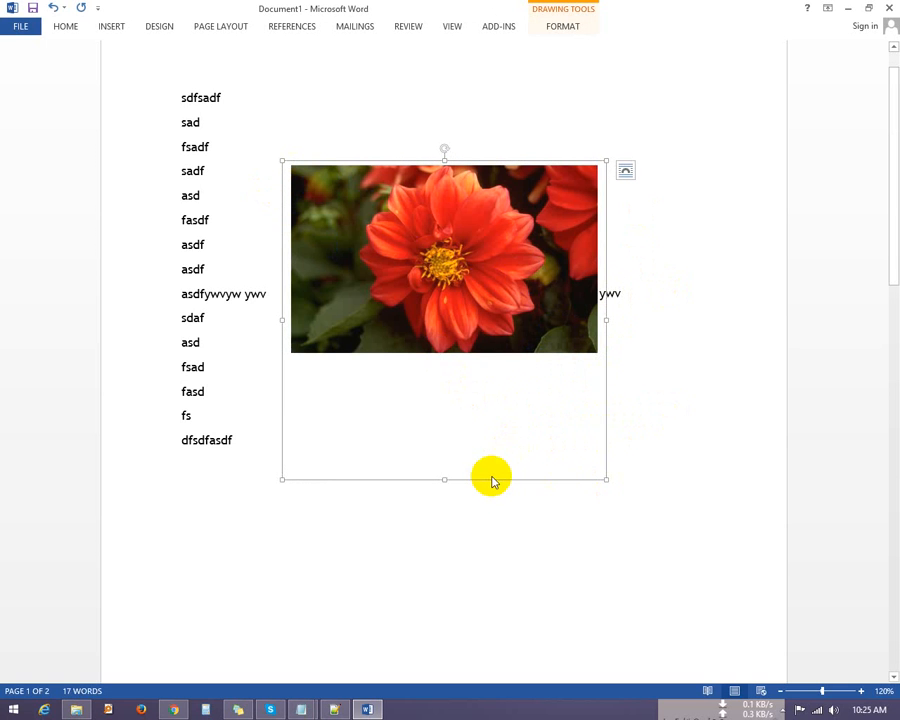
{"action": "left_click", "coordinate": [566, 27]}
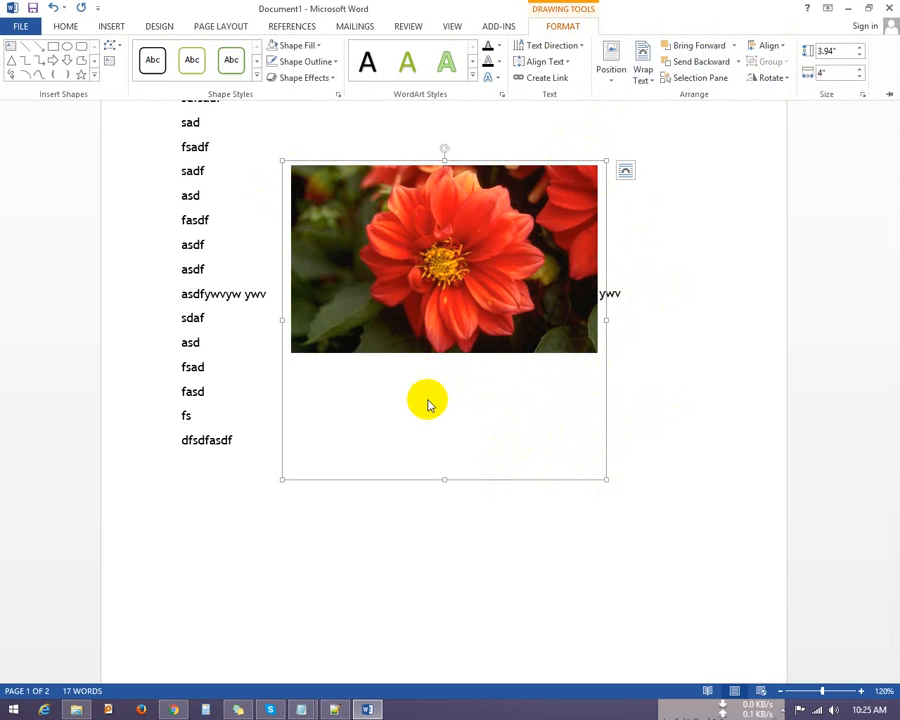
{"action": "right_click", "coordinate": [463, 481]}
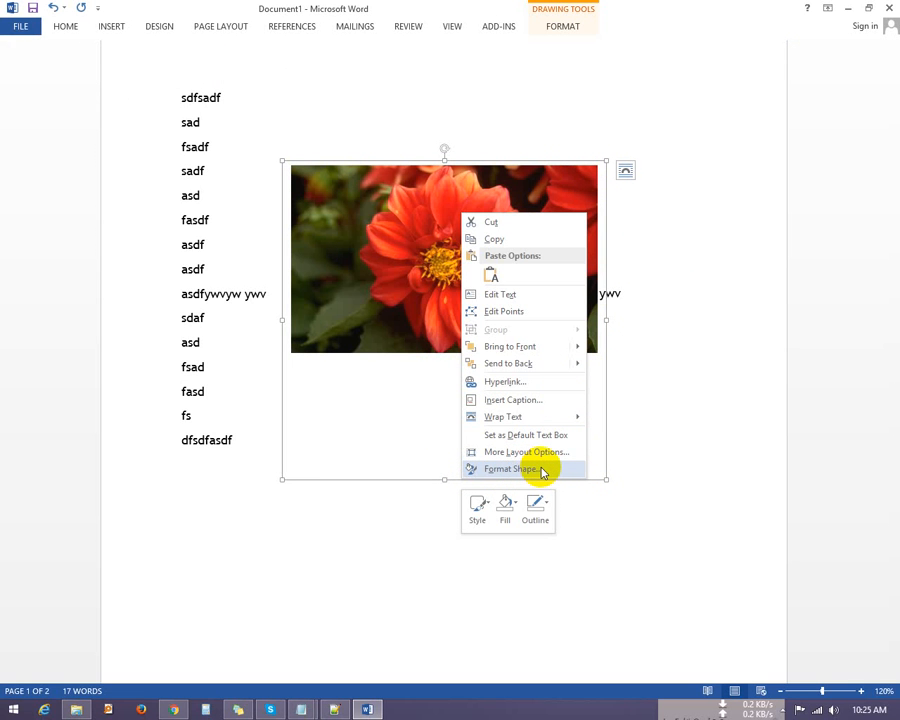
{"action": "left_click", "coordinate": [510, 469]}
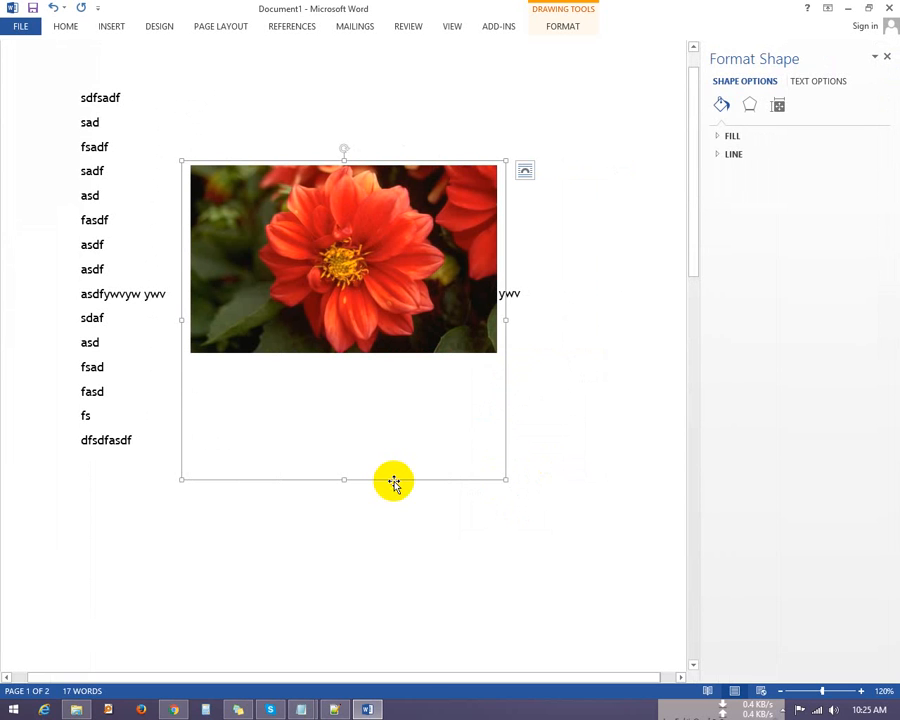
{"action": "left_click", "coordinate": [822, 83]}
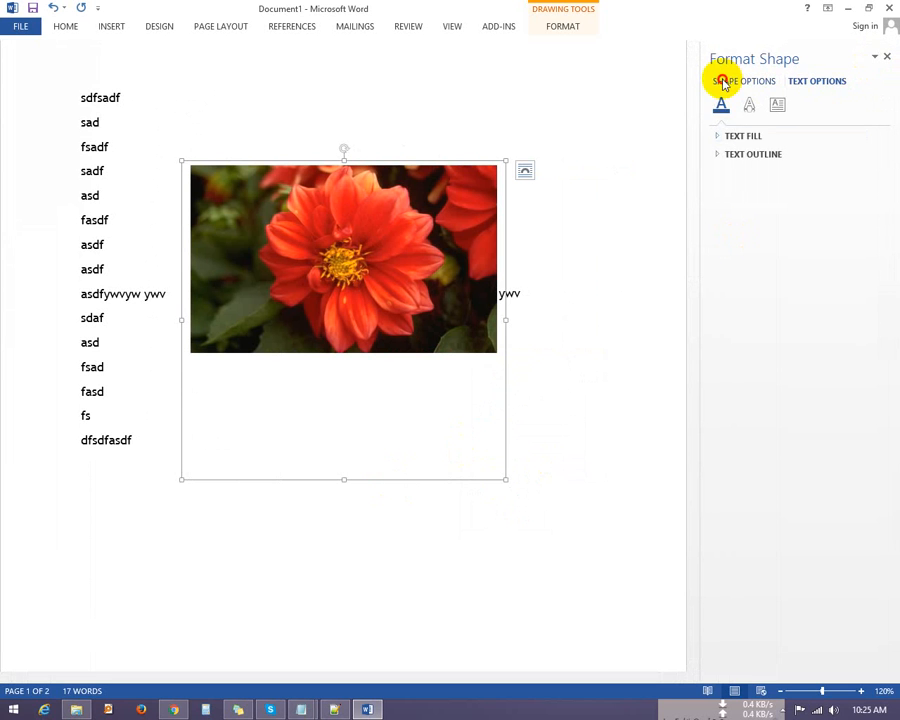
{"action": "left_click", "coordinate": [727, 83]}
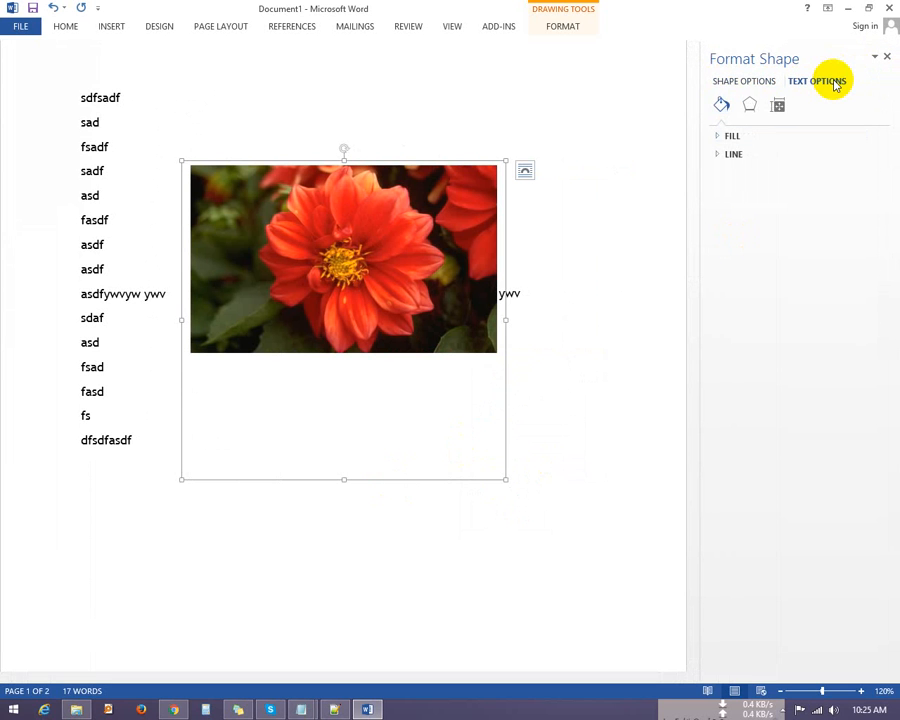
{"action": "left_click", "coordinate": [886, 60]}
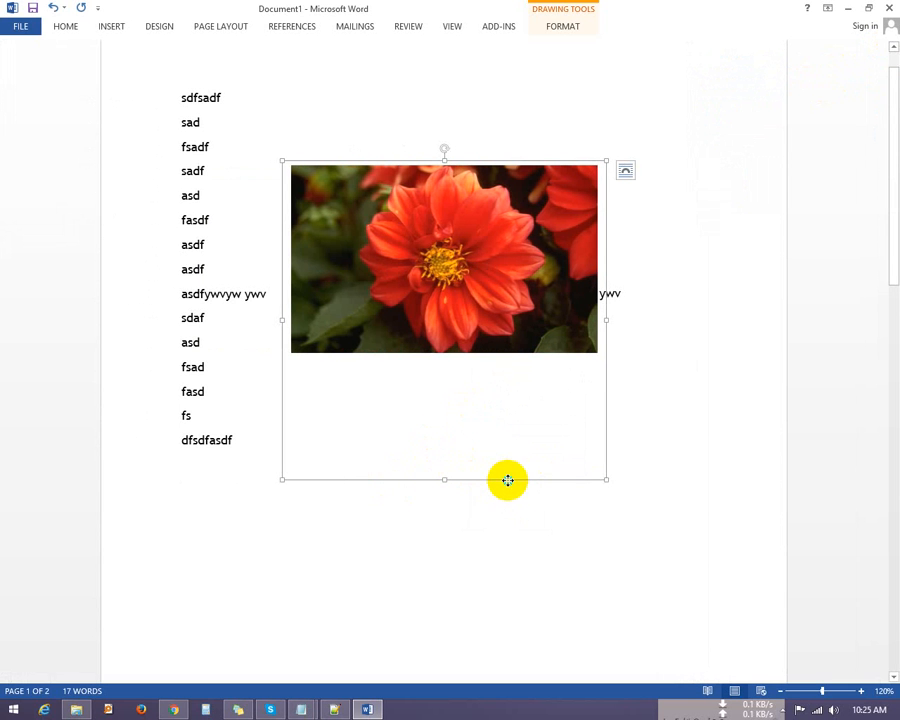
Set the text box's wrapping to In Front of Text and add more "ywv" sample text to the ninth body line
{"action": "right_click", "coordinate": [508, 481]}
{"action": "mouse_move", "coordinate": [576, 426]}
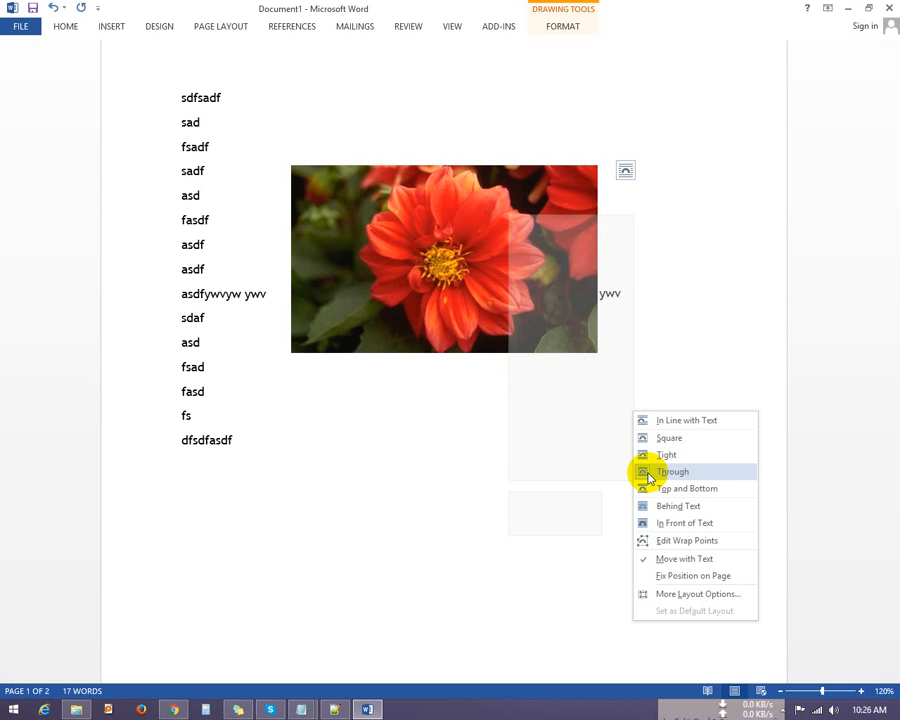
{"action": "left_click", "coordinate": [690, 528]}
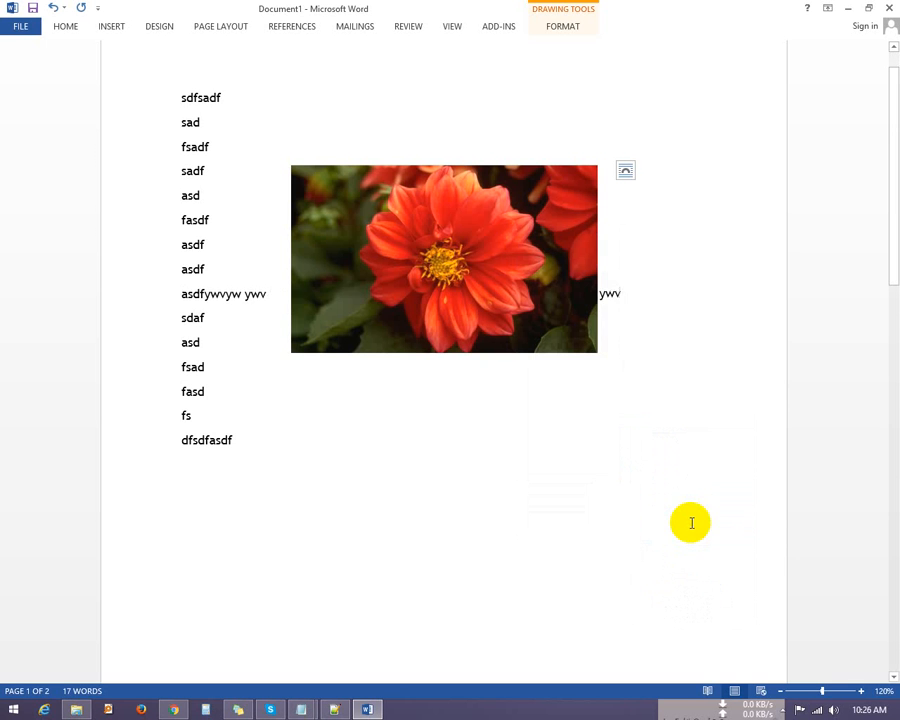
{"action": "left_click", "coordinate": [255, 392]}
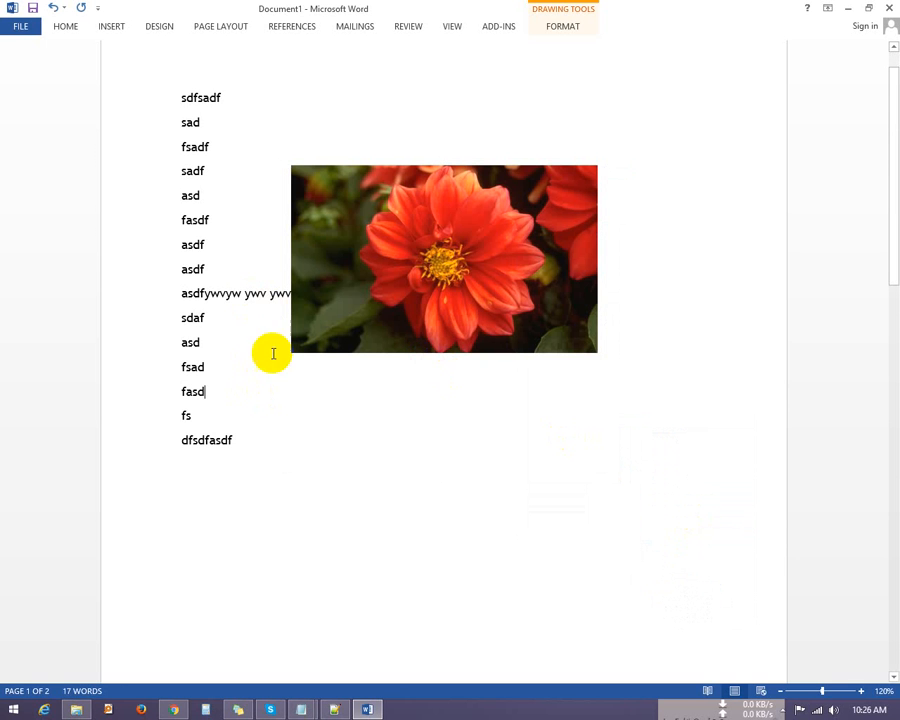
{"action": "left_click", "coordinate": [287, 294]}
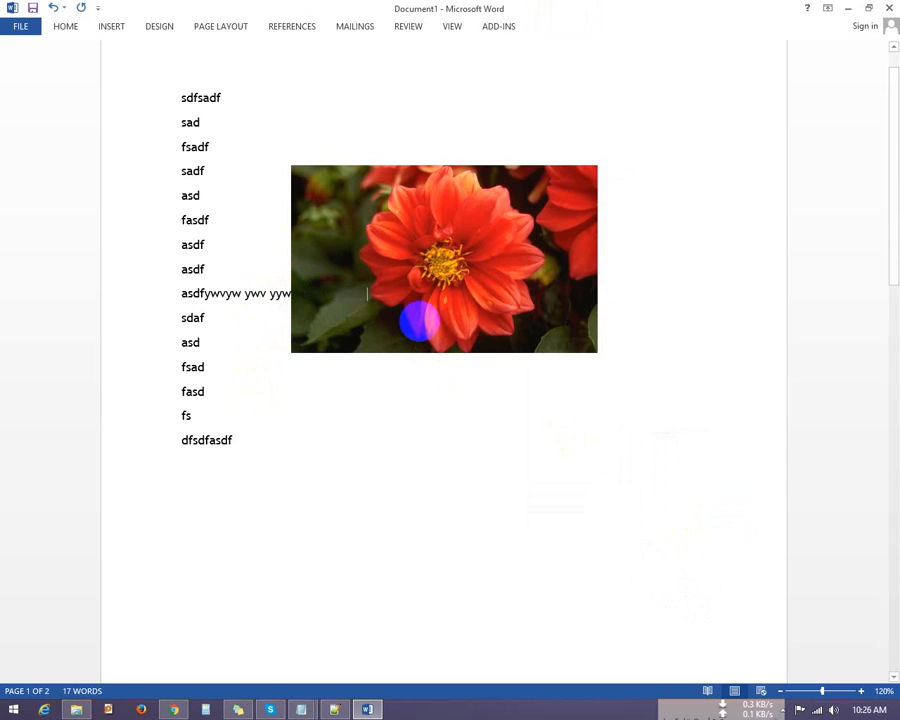
{"action": "right_click", "coordinate": [536, 324]}
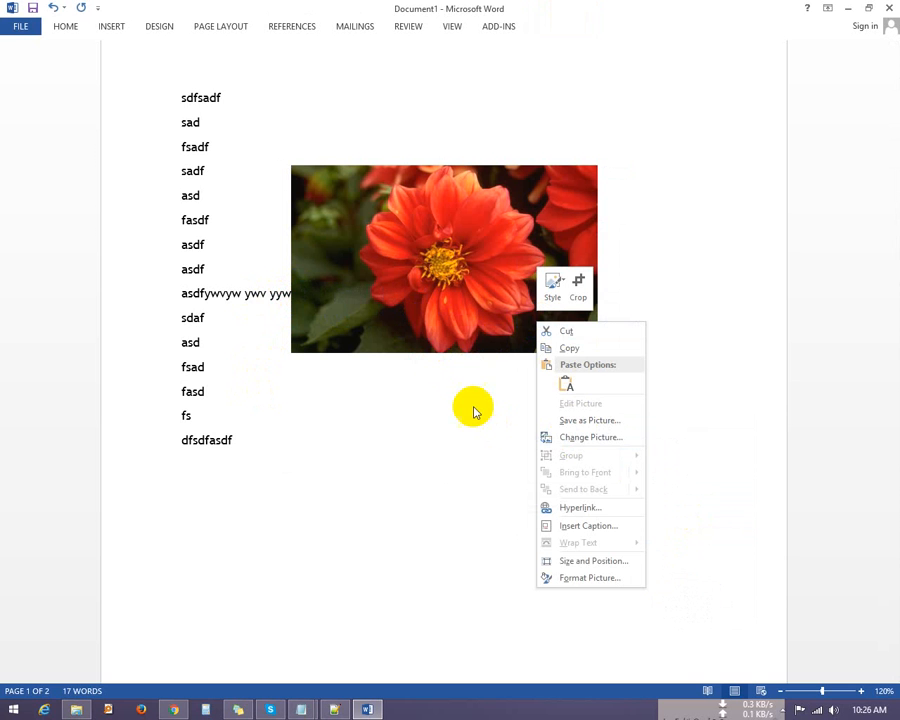
{"action": "key", "text": "Escape"}
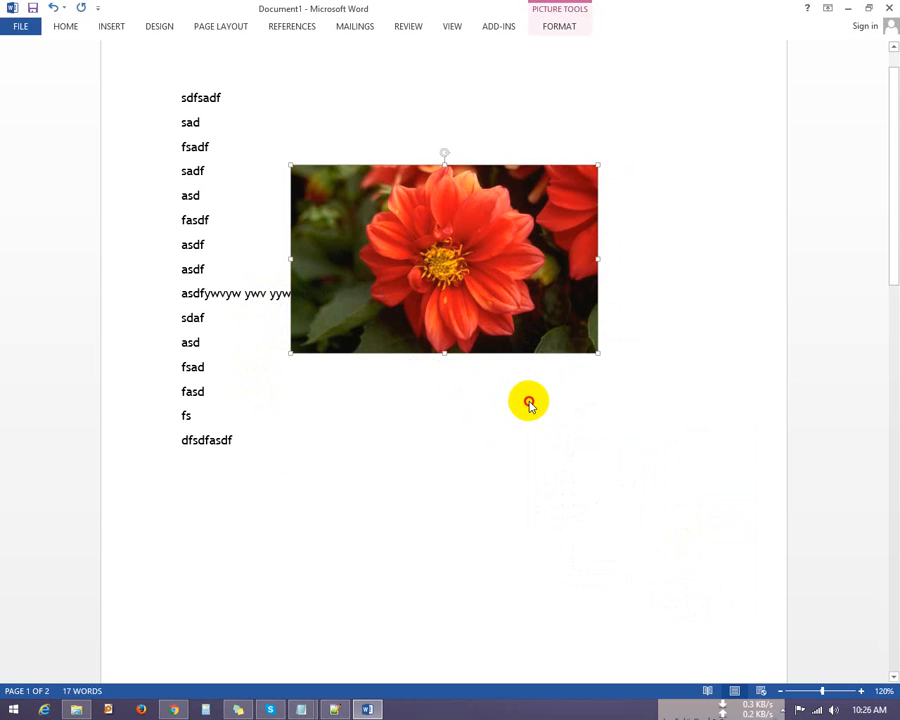
{"action": "left_click", "coordinate": [622, 458]}
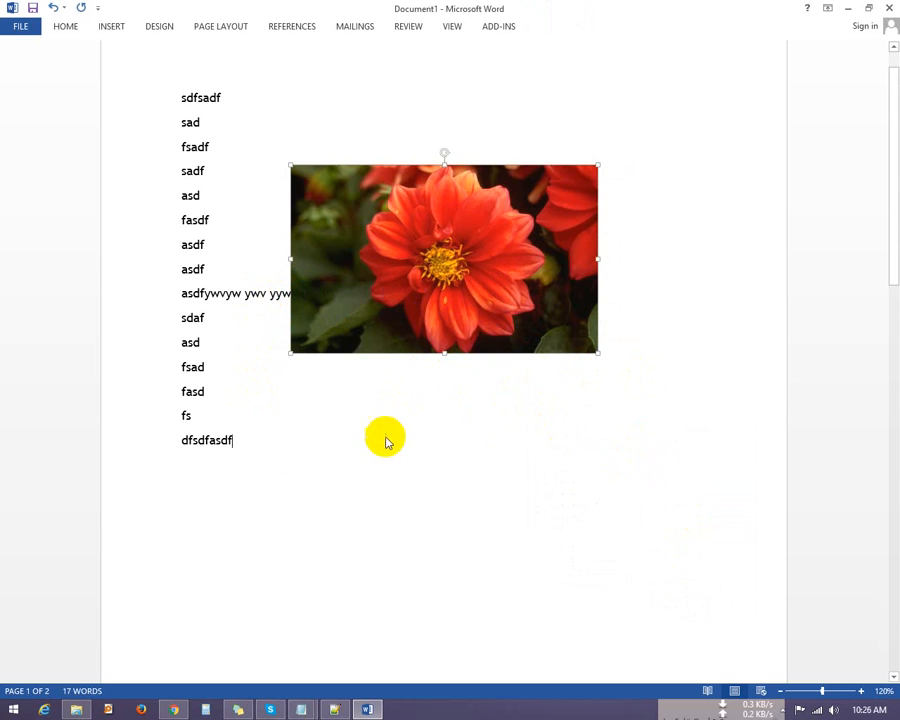
{"action": "left_click", "coordinate": [486, 478]}
{"action": "left_click", "coordinate": [518, 408]}
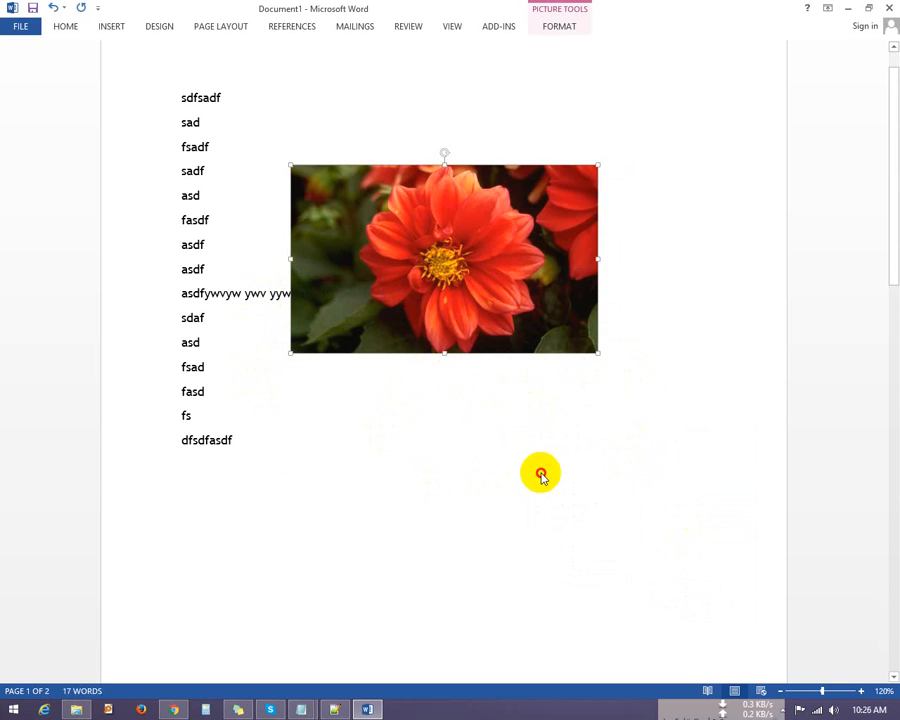
{"action": "left_click_drag", "start_coordinate": [433, 365], "coordinate": [420, 446]}
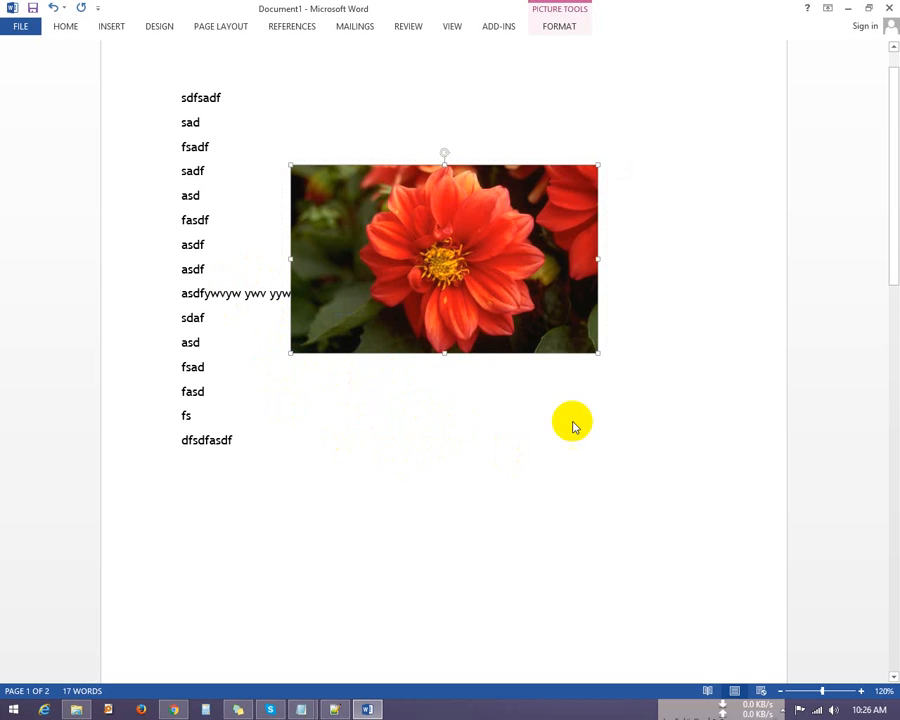
{"action": "left_click", "coordinate": [630, 415]}
Preview In Line with Text wrapping on the text box, and reapply In Front of Text
{"action": "left_click", "coordinate": [396, 428]}
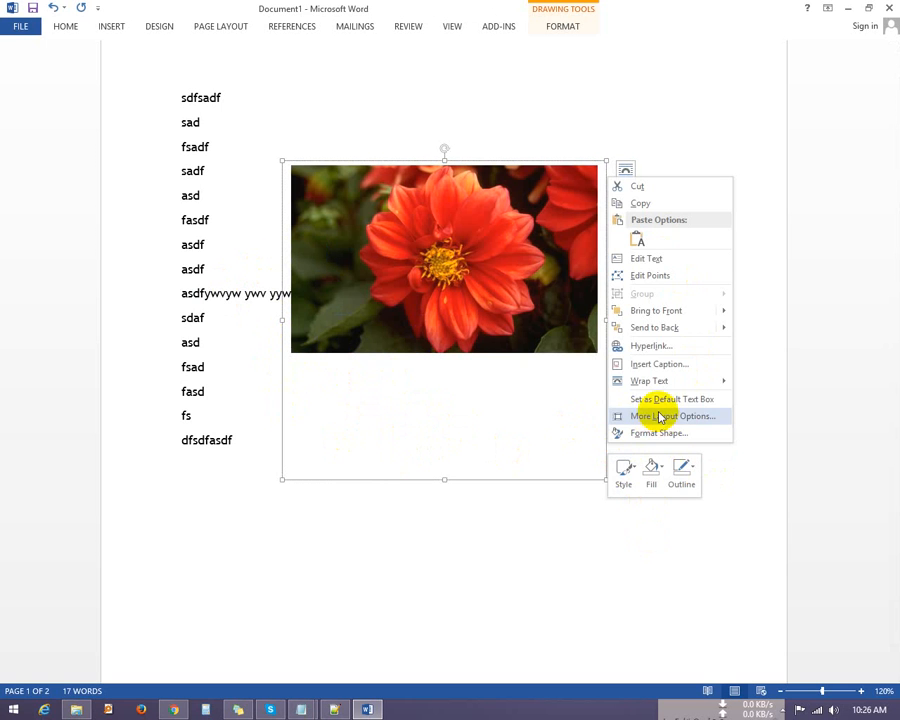
{"action": "mouse_move", "coordinate": [667, 381]}
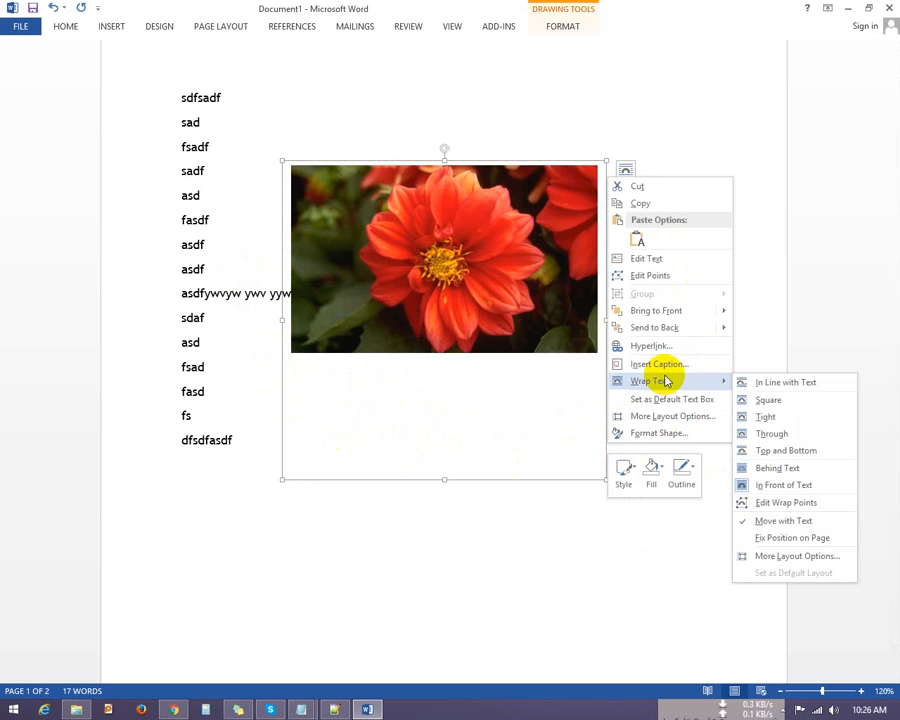
{"action": "left_click", "coordinate": [393, 294]}
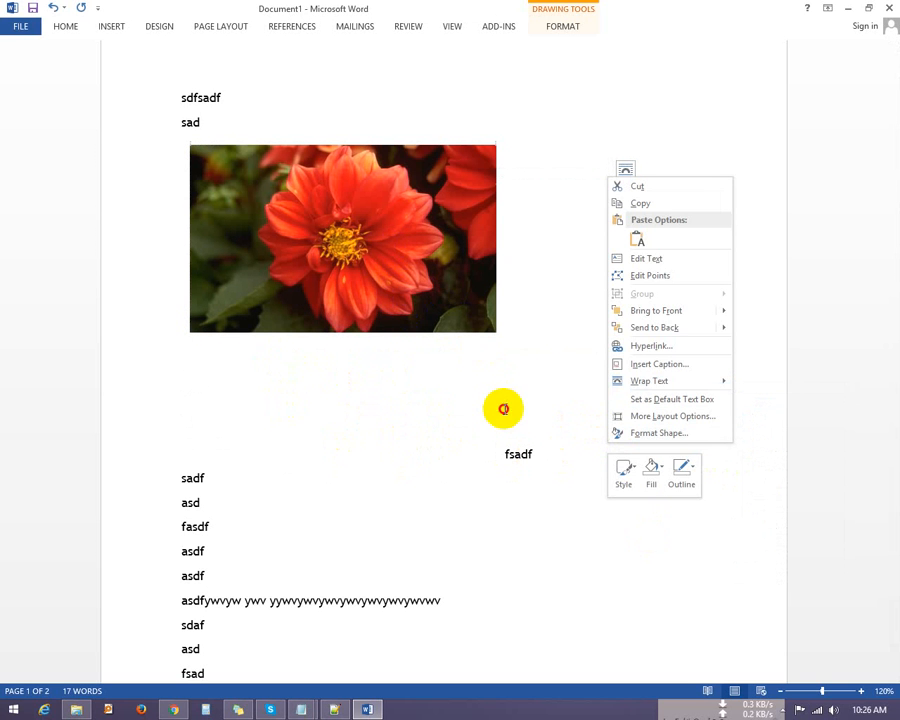
{"action": "left_click", "coordinate": [505, 412]}
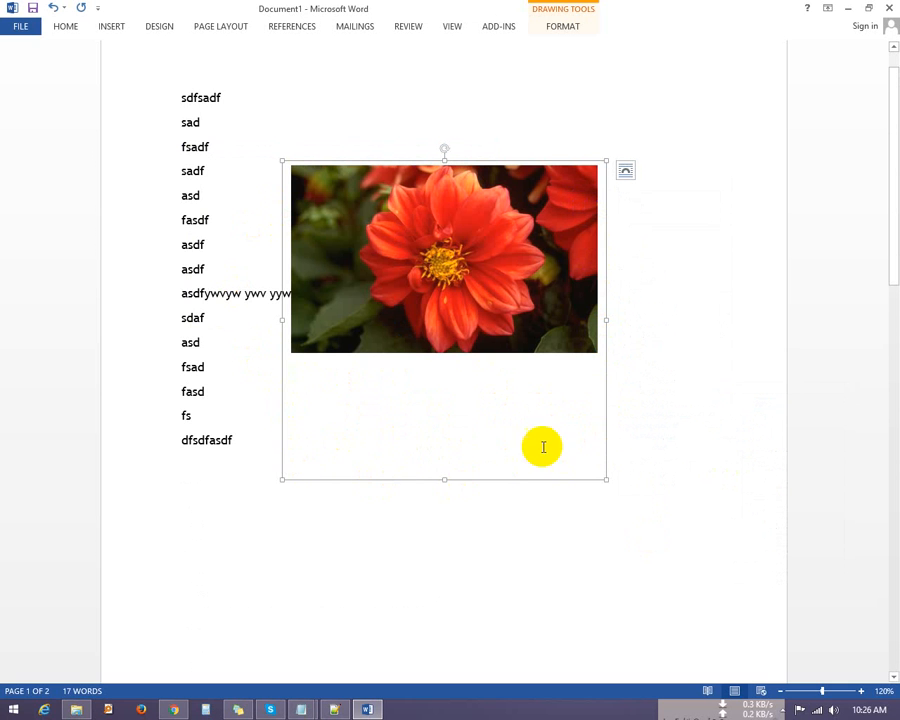
{"action": "right_click", "coordinate": [607, 400]}
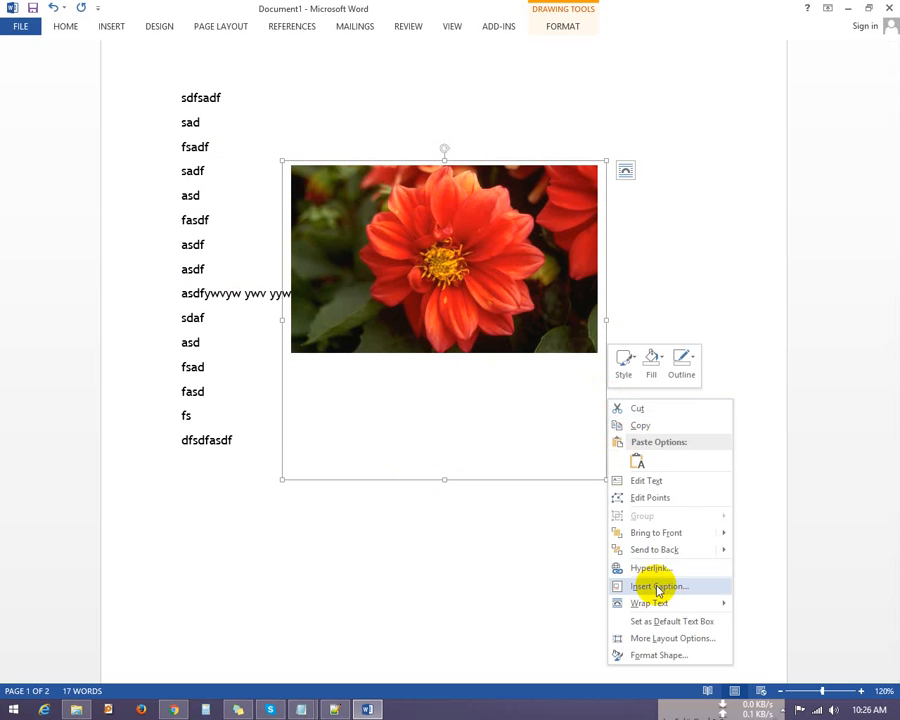
{"action": "mouse_move", "coordinate": [671, 610]}
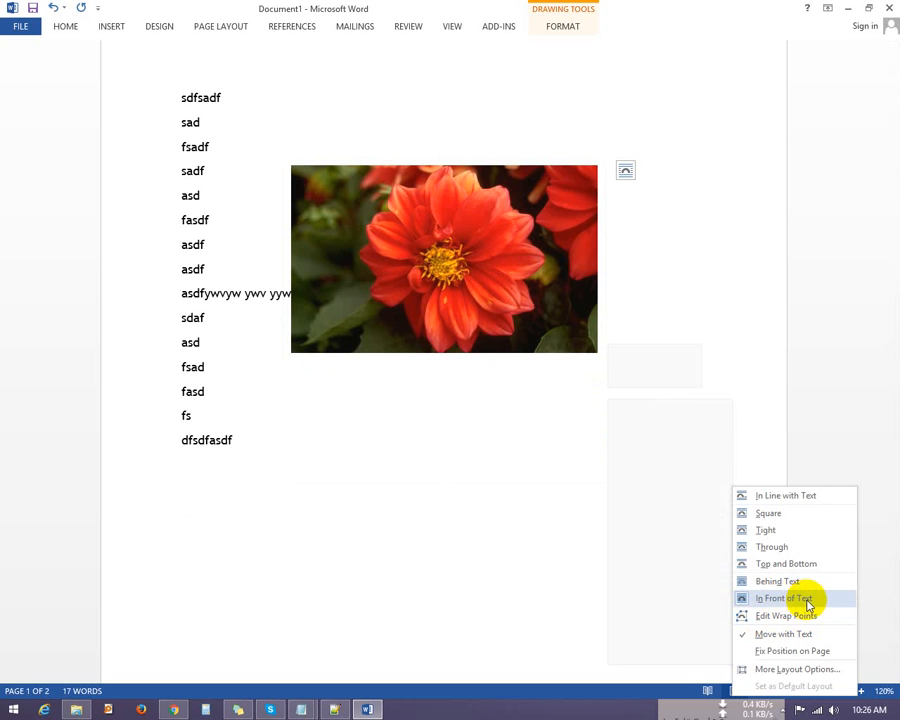
{"action": "left_click", "coordinate": [808, 598]}
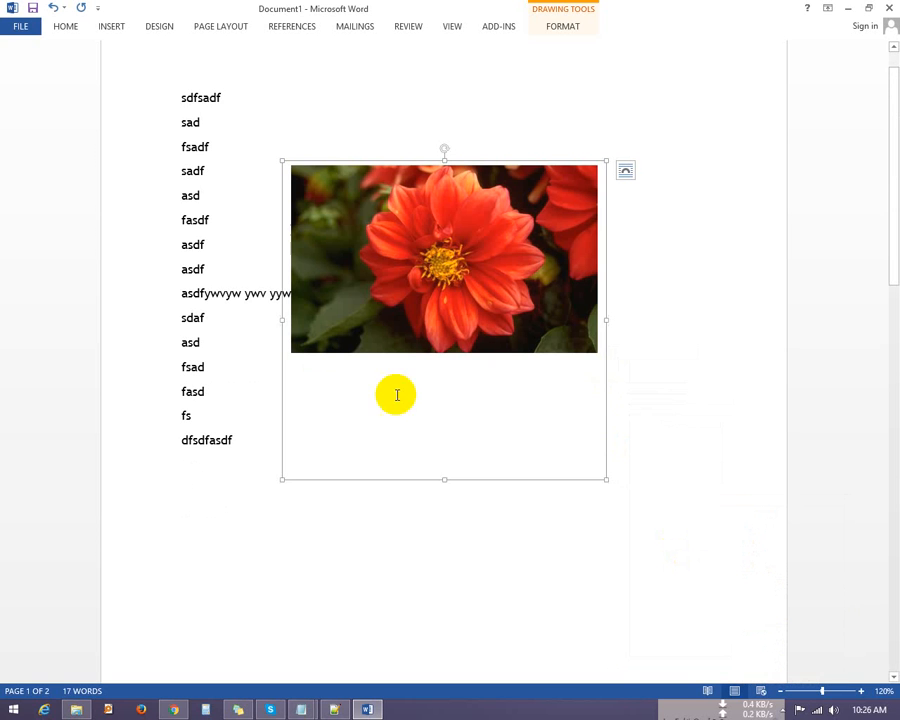
Set the flower picture's brightness to 18% and contrast to -79% in its picture correction options
{"action": "right_click", "coordinate": [406, 289]}
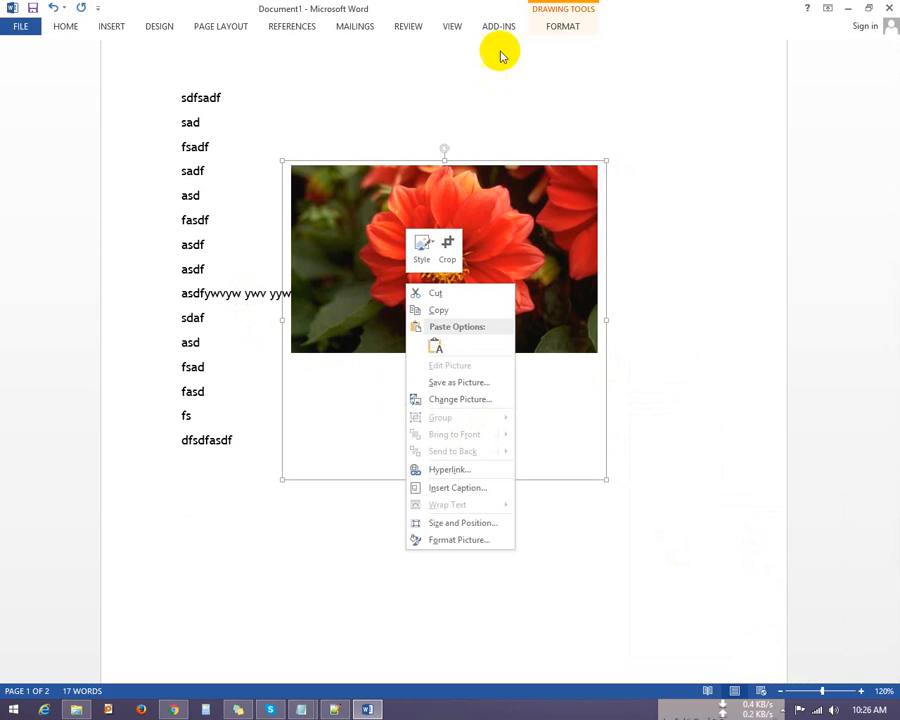
{"action": "left_click", "coordinate": [565, 26]}
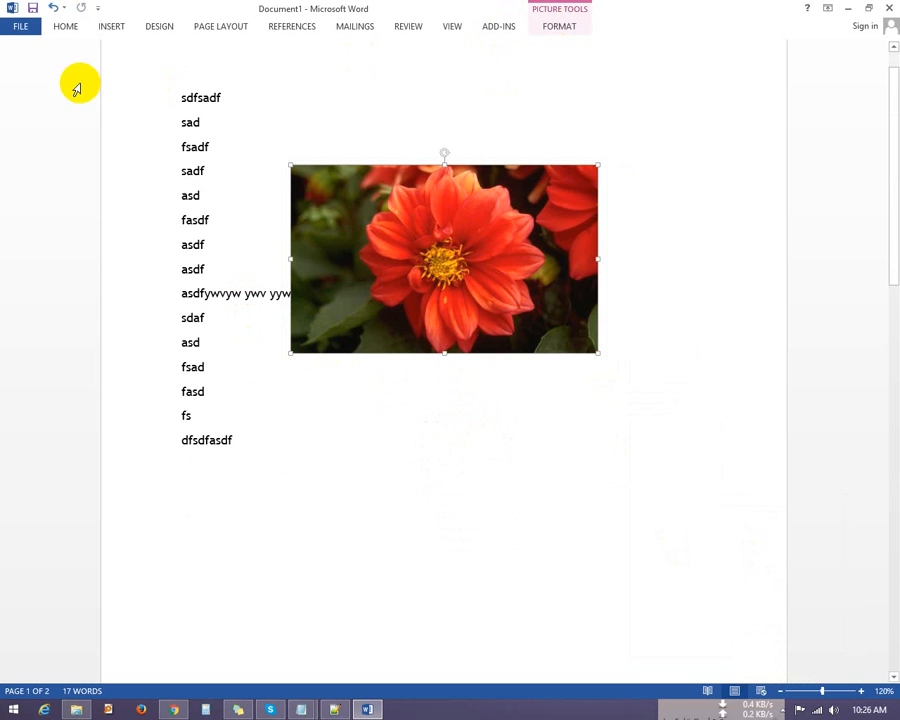
{"action": "left_click", "coordinate": [557, 26]}
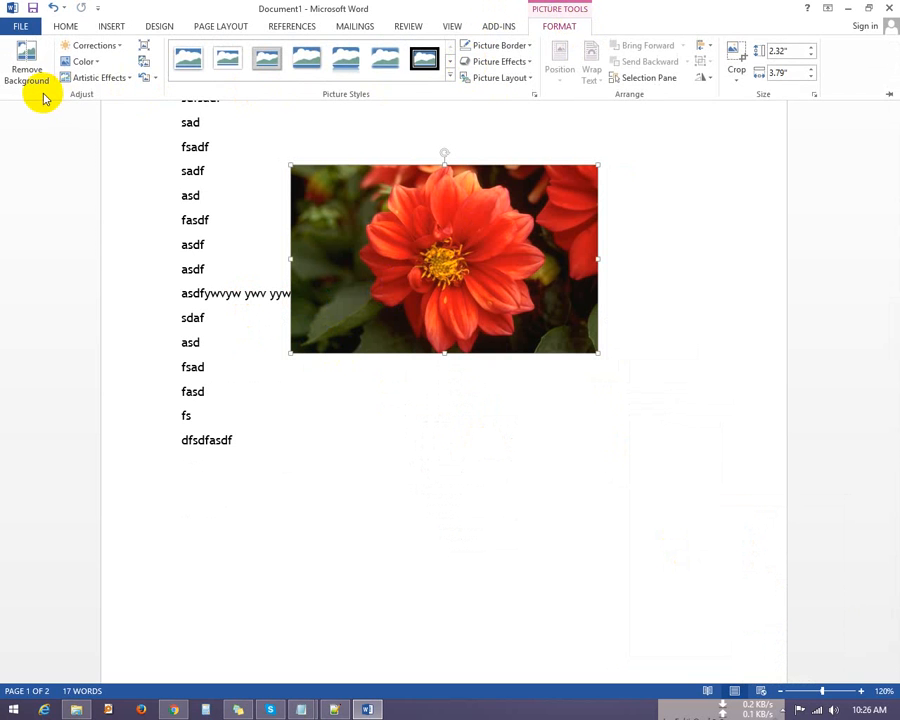
{"action": "left_click", "coordinate": [112, 46]}
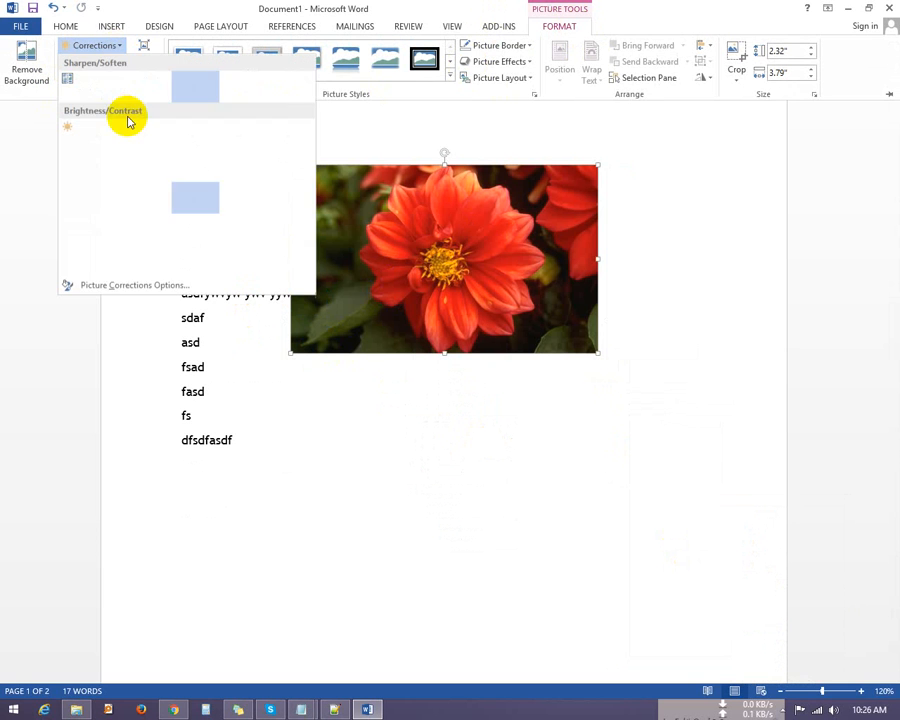
{"action": "double_click", "coordinate": [151, 26]}
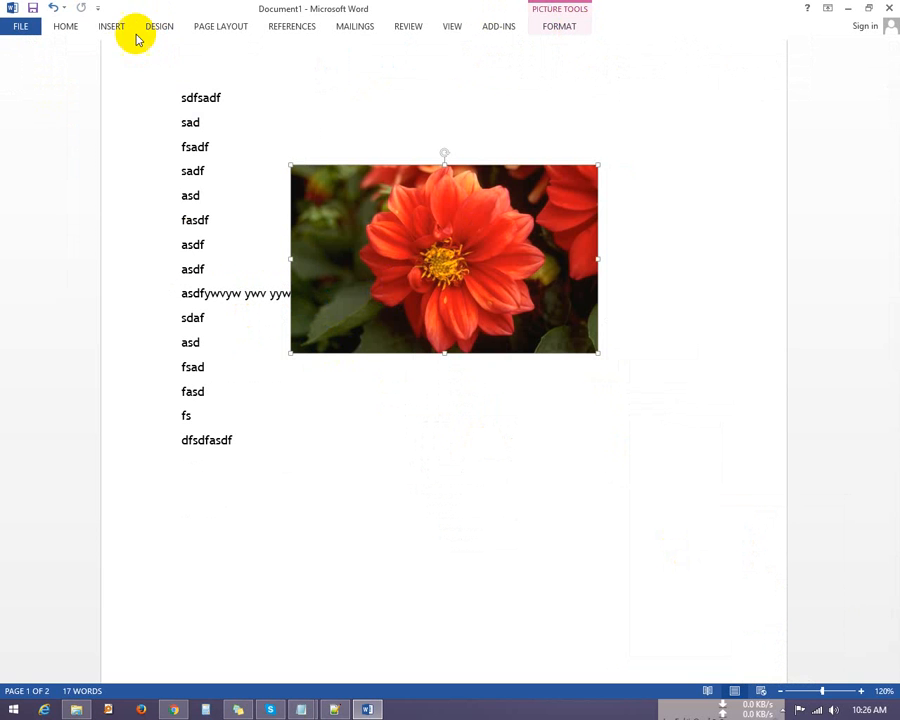
{"action": "left_click", "coordinate": [568, 26]}
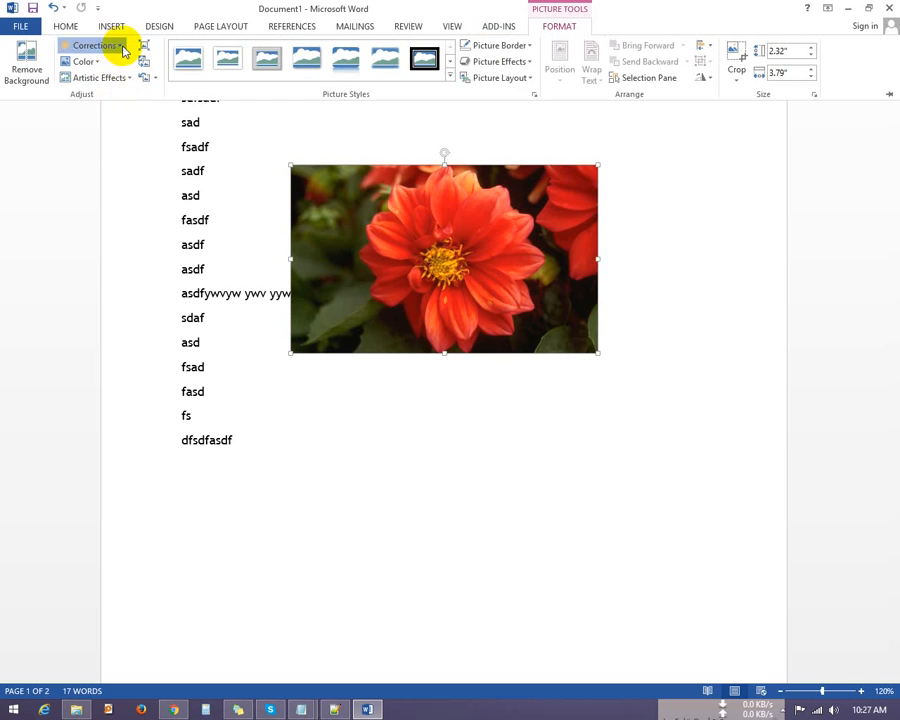
{"action": "left_click", "coordinate": [122, 46]}
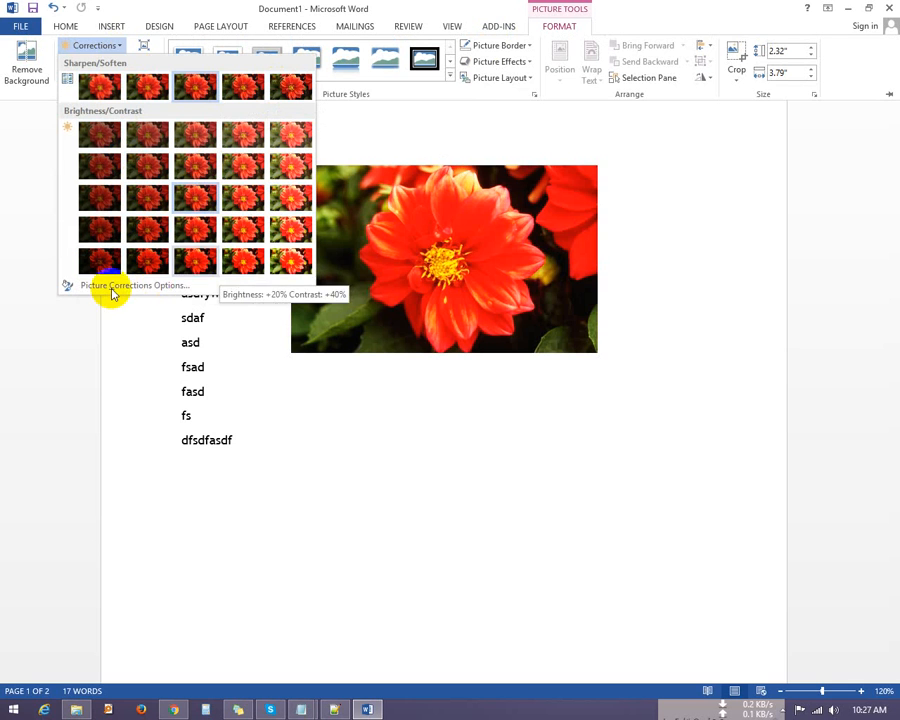
{"action": "left_click", "coordinate": [108, 287]}
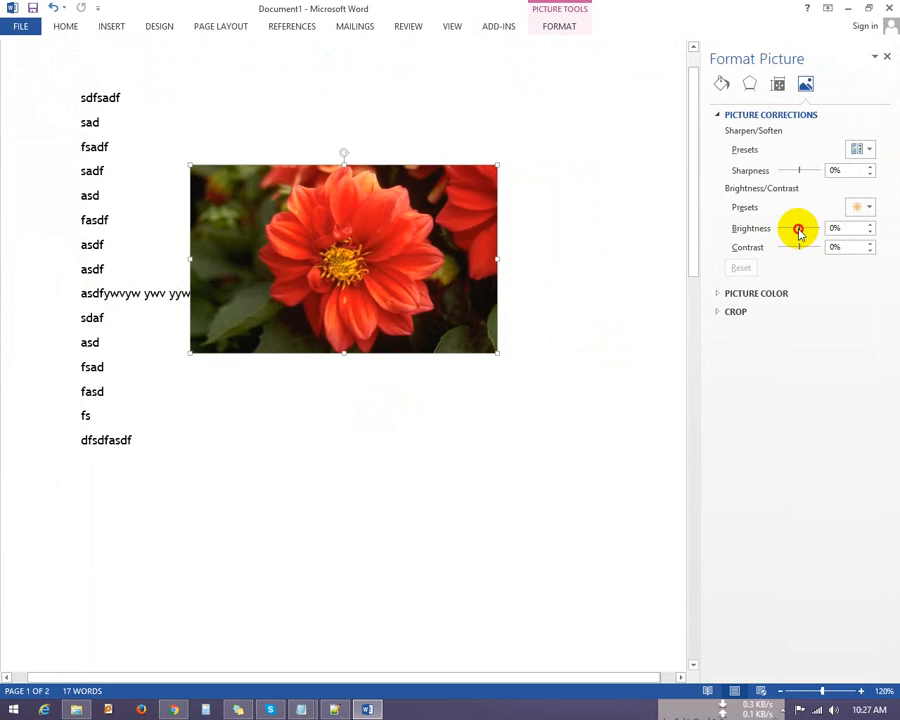
{"action": "mouse_move", "coordinate": [787, 229]}
{"action": "left_mouse_down"}
{"action": "mouse_move", "coordinate": [808, 254]}
{"action": "mouse_move", "coordinate": [772, 248]}
{"action": "mouse_move", "coordinate": [802, 228]}
{"action": "left_mouse_up"}
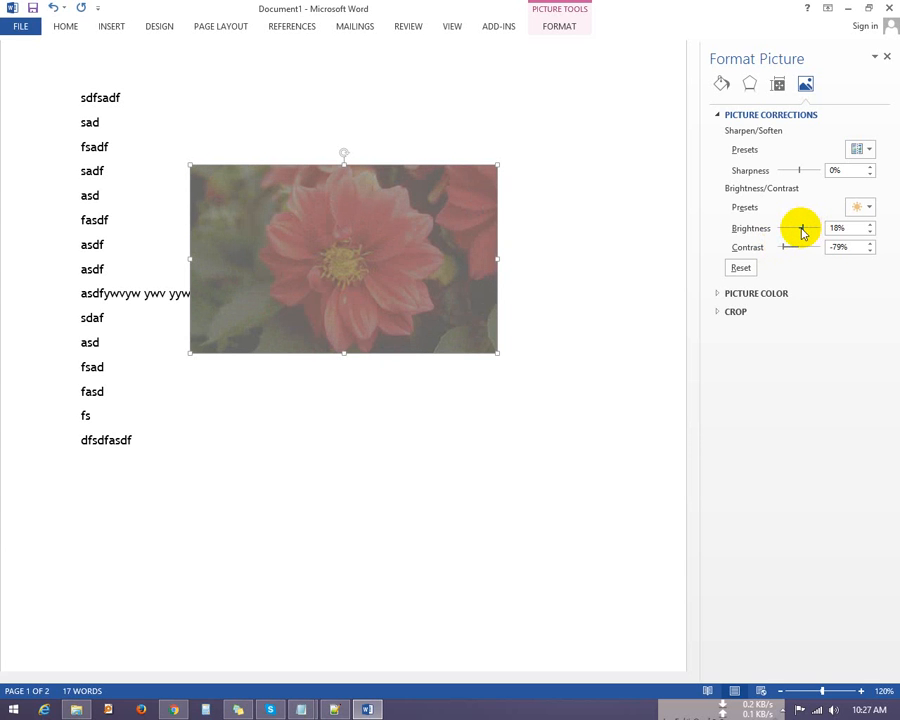
Set the flower picture's sharpness to -42% and its brightness to 3% in the picture corrections
{"action": "left_click", "coordinate": [866, 208]}
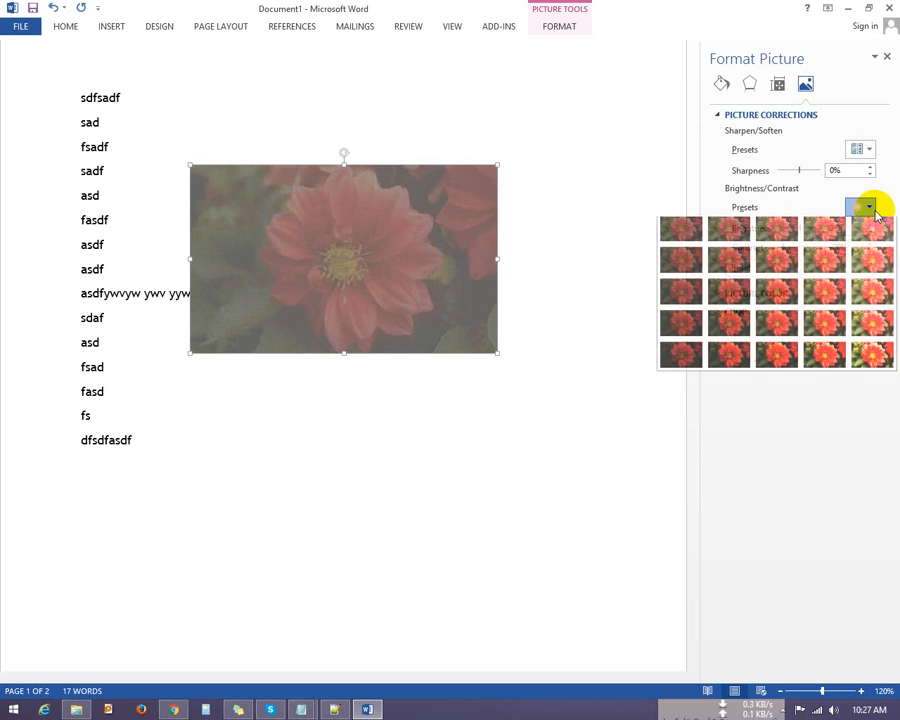
{"action": "left_click", "coordinate": [852, 446]}
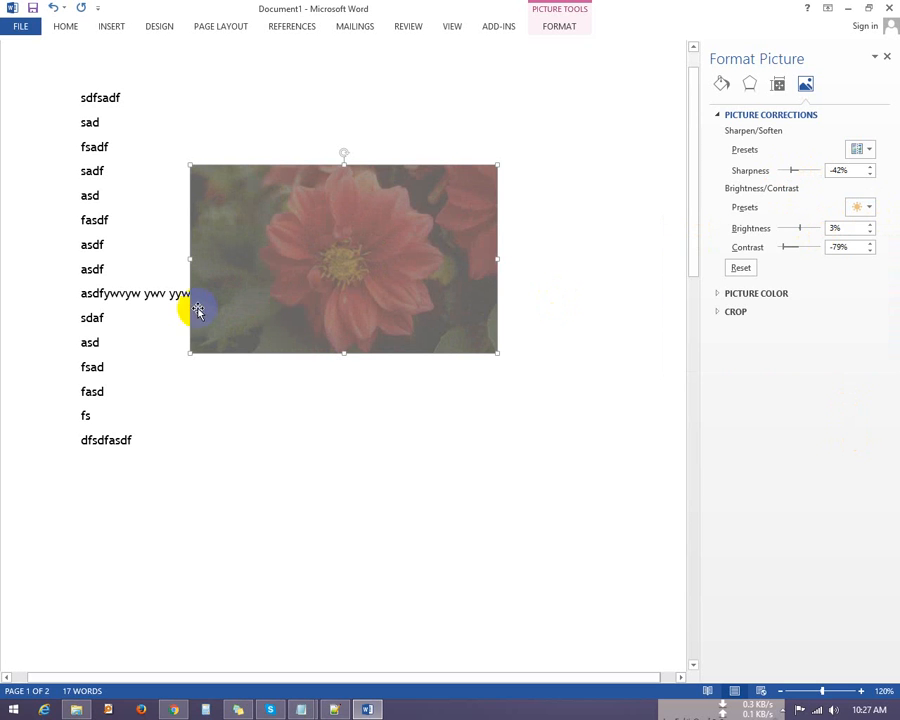
Insert more "ywv" sample text in the ninth body line and colour the part before the insertion point white
{"action": "left_click", "coordinate": [160, 294]}
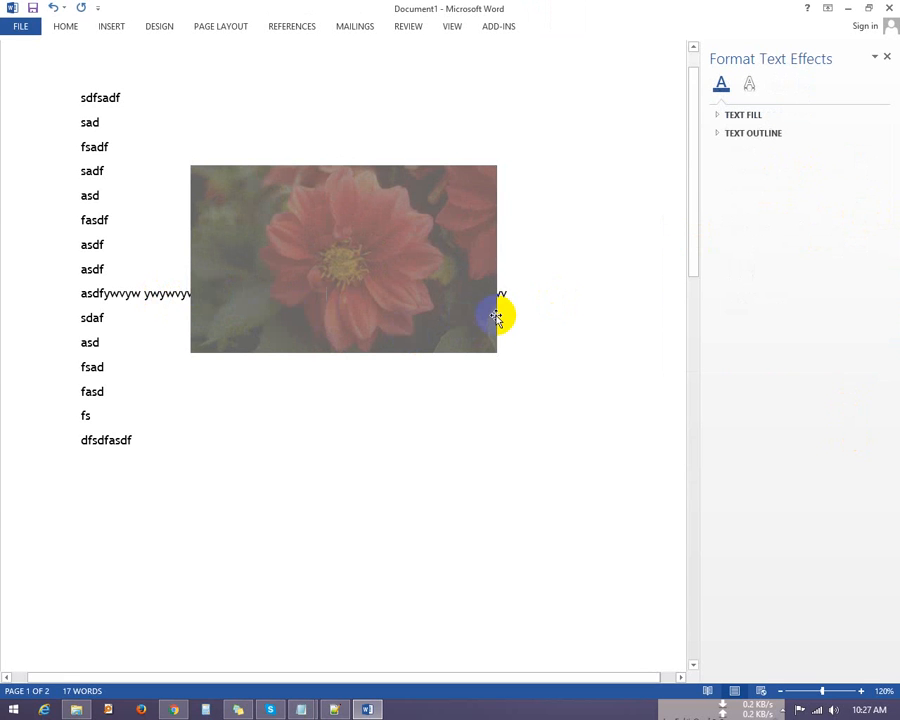
{"action": "key", "text": "shift+Home"}
{"action": "left_click", "coordinate": [105, 26]}
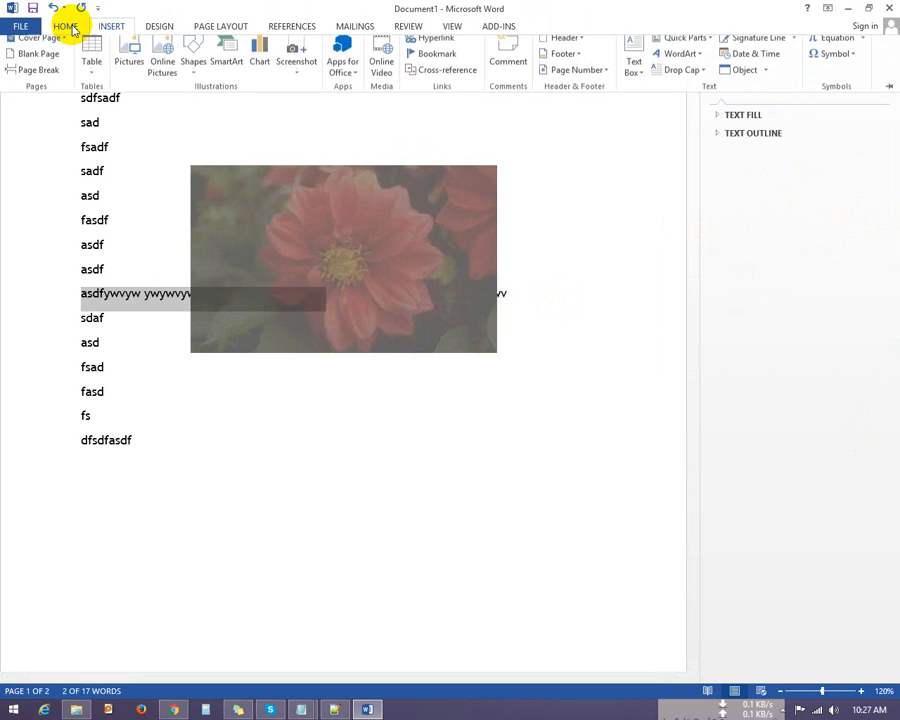
{"action": "left_click", "coordinate": [66, 26]}
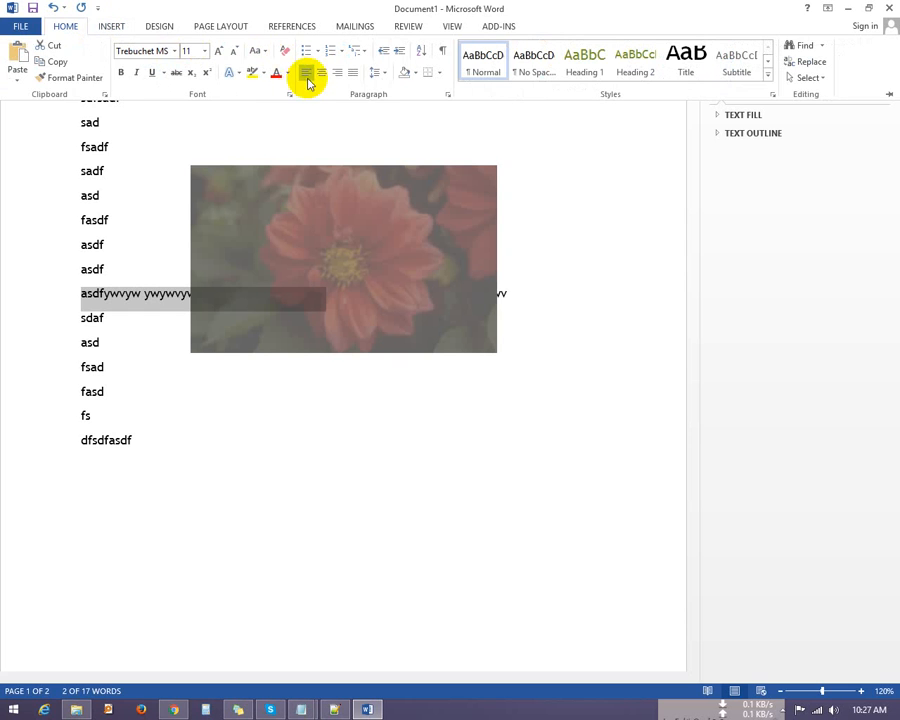
{"action": "left_click", "coordinate": [288, 76]}
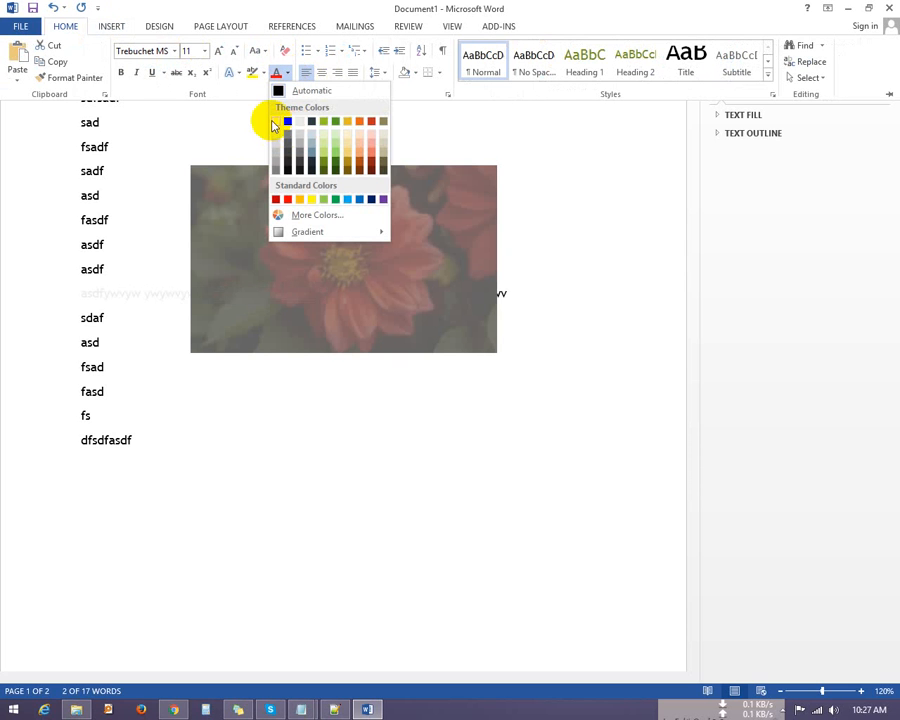
{"action": "left_click", "coordinate": [271, 121]}
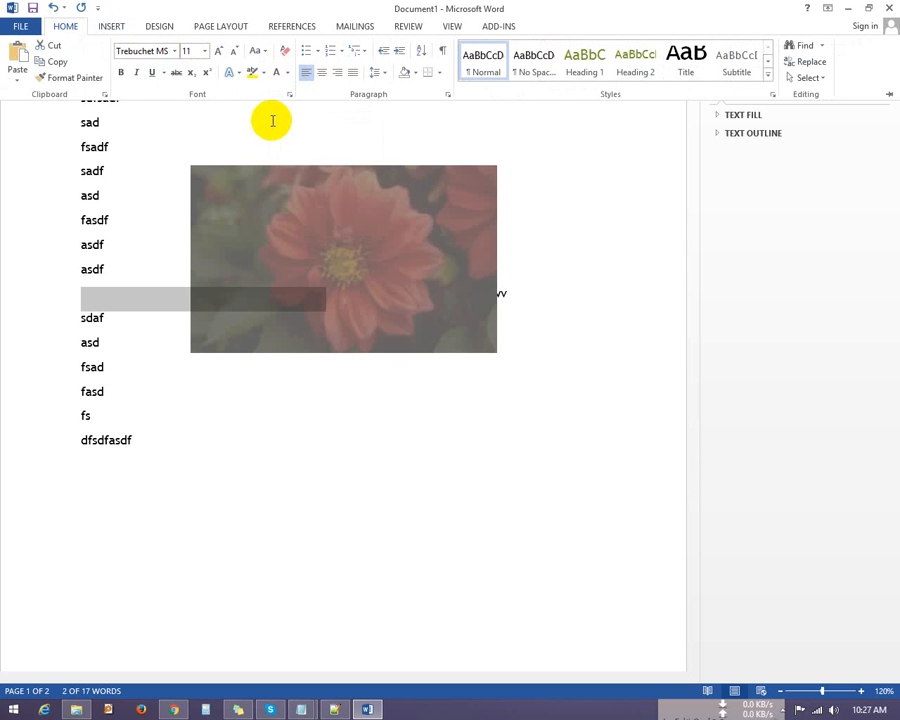
{"action": "left_click", "coordinate": [147, 303]}
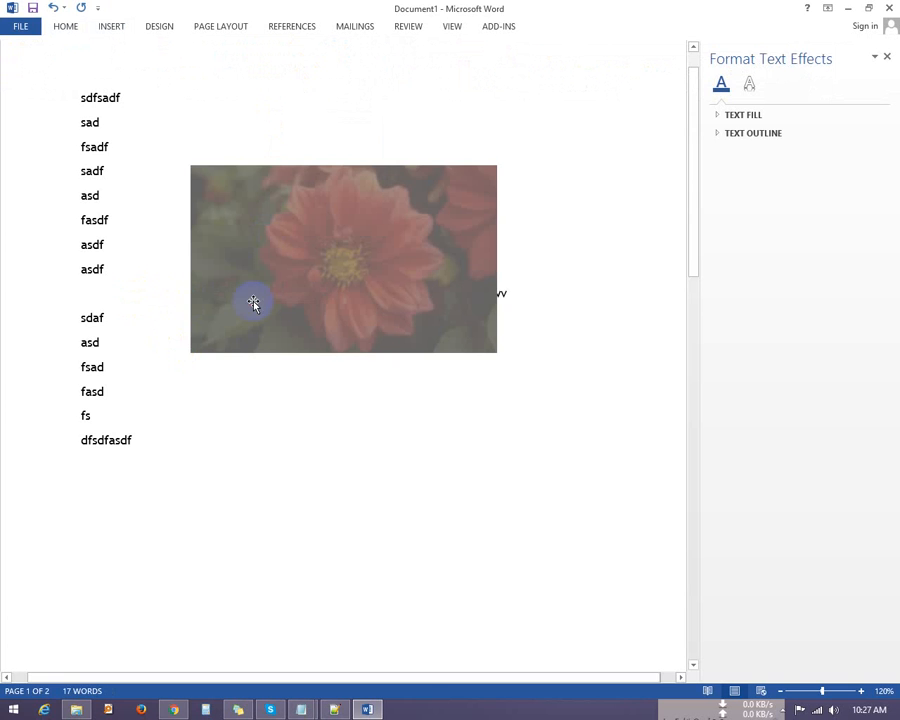
{"action": "left_click", "coordinate": [321, 302]}
{"action": "right_click", "coordinate": [468, 333]}
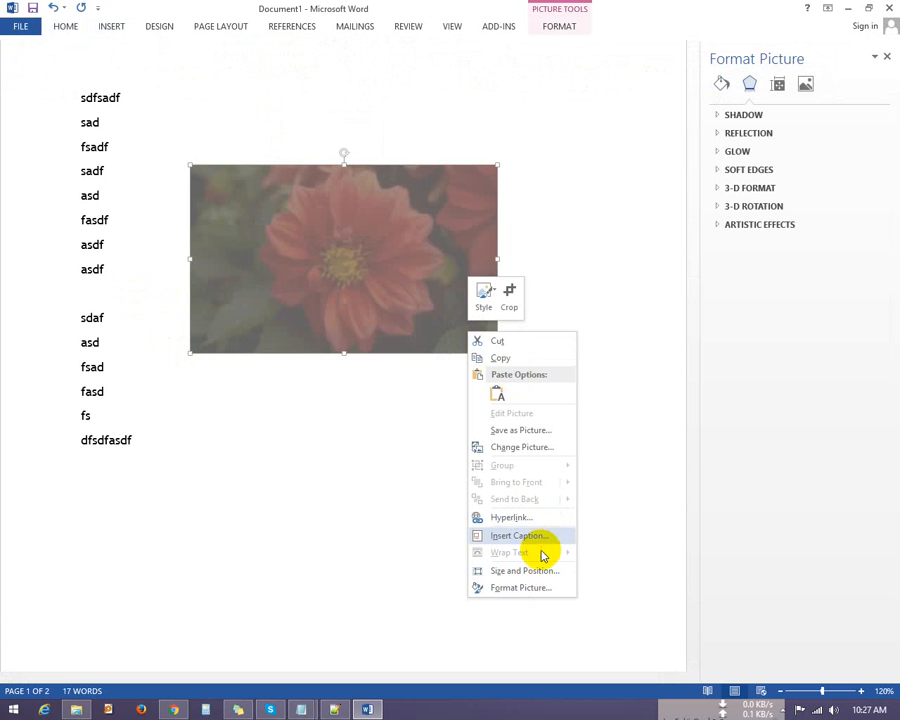
{"action": "key", "text": "Escape"}
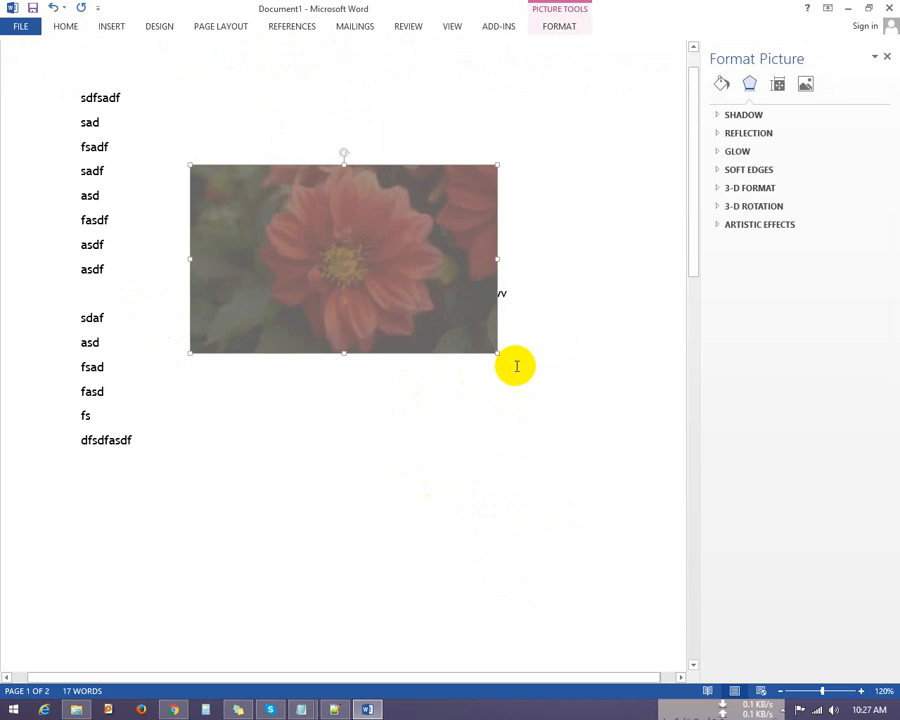
{"action": "left_click", "coordinate": [464, 366]}
{"action": "left_click", "coordinate": [368, 349]}
{"action": "left_click", "coordinate": [539, 406]}
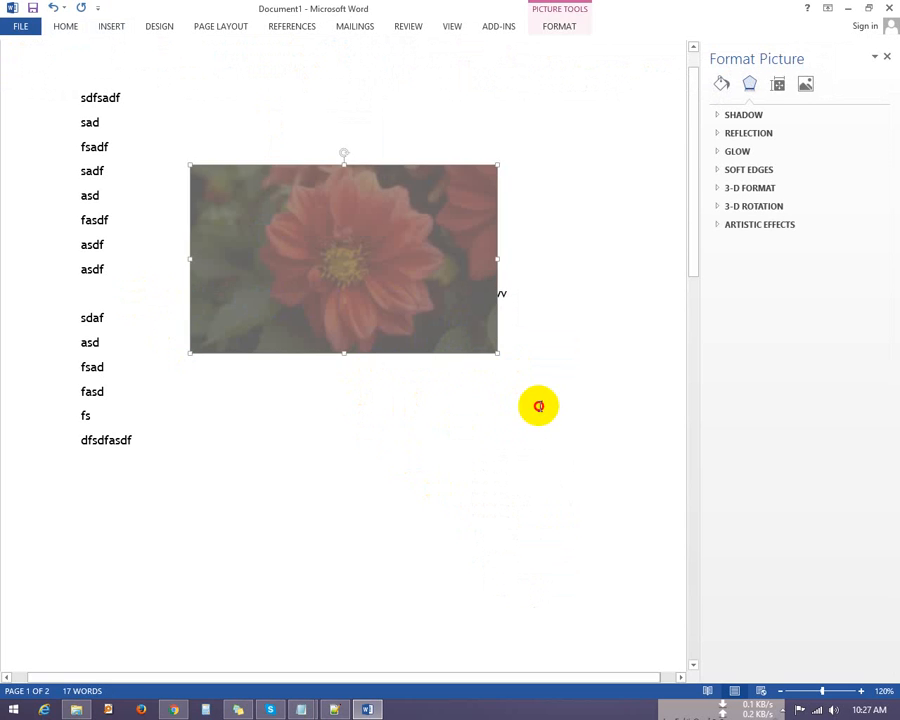
{"action": "left_click", "coordinate": [521, 281]}
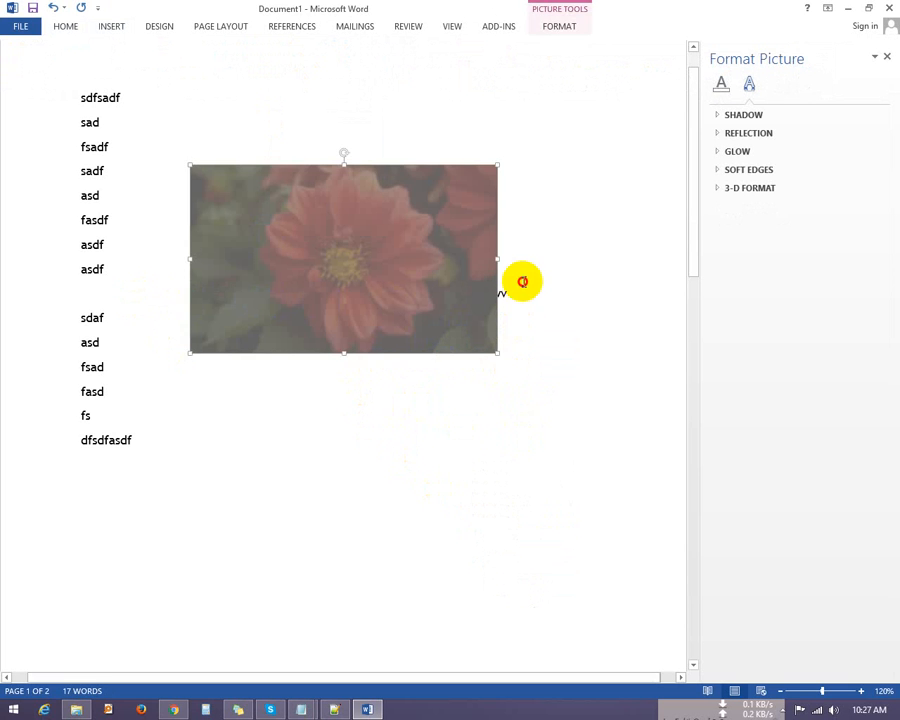
{"action": "left_click", "coordinate": [448, 400]}
{"action": "left_click", "coordinate": [329, 427]}
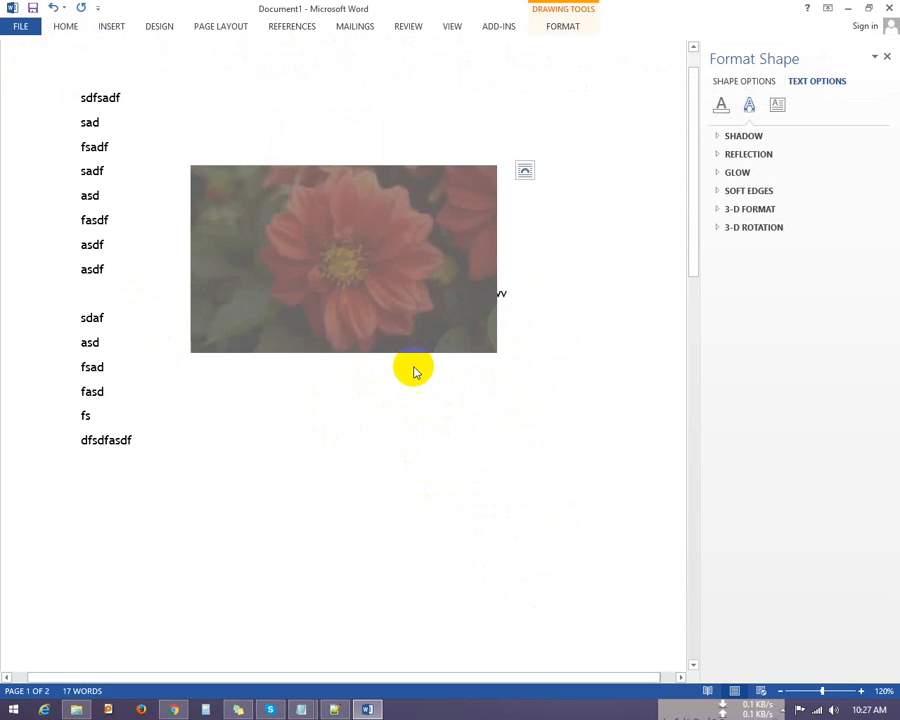
{"action": "left_click", "coordinate": [419, 398]}
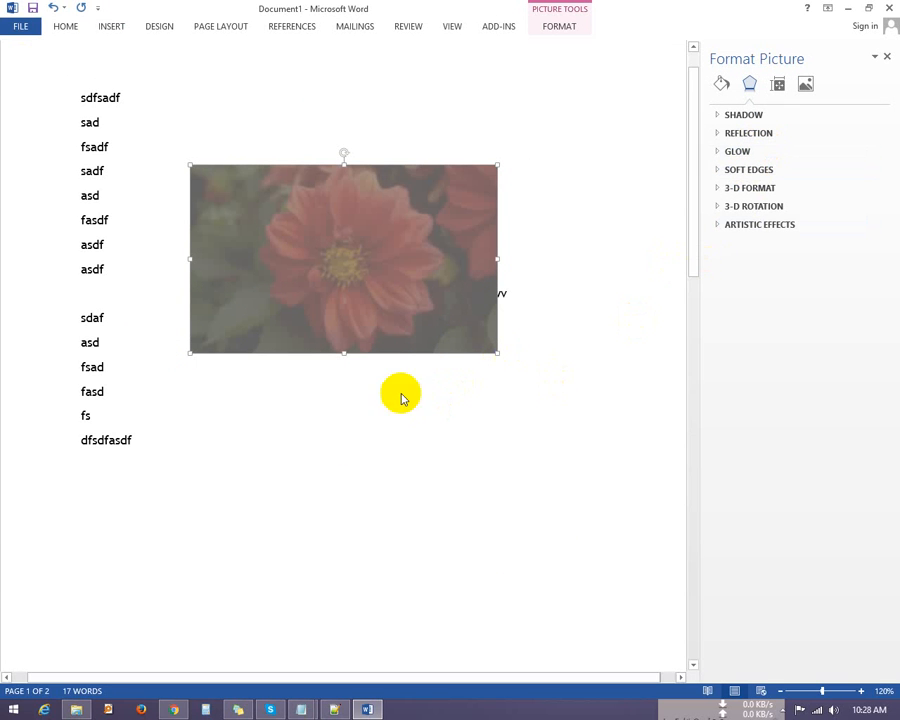
{"action": "left_click", "coordinate": [314, 396]}
{"action": "right_click", "coordinate": [337, 340]}
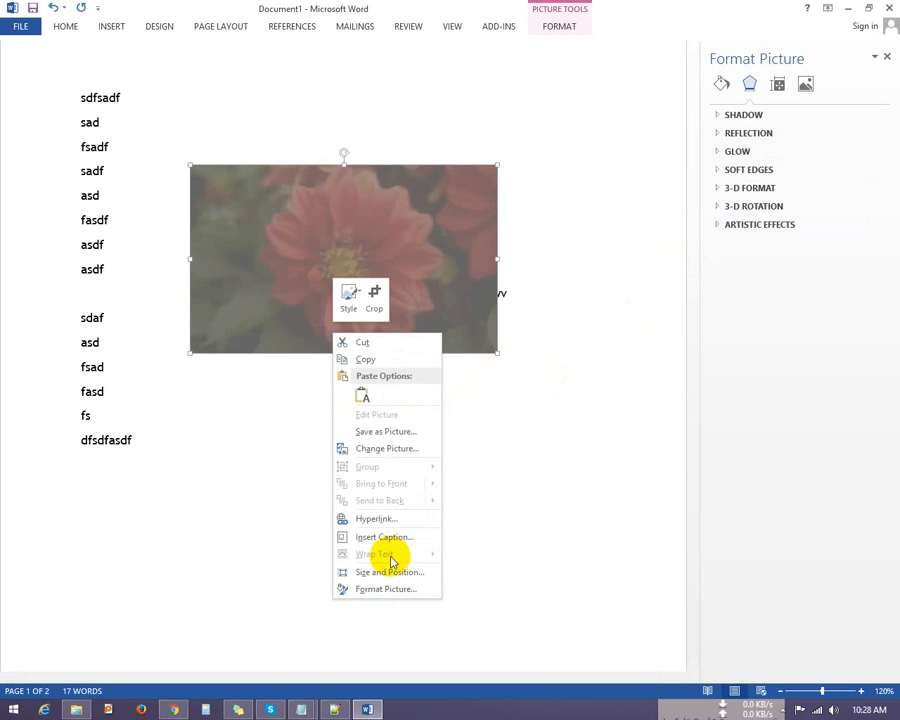
{"action": "key", "text": "Escape"}
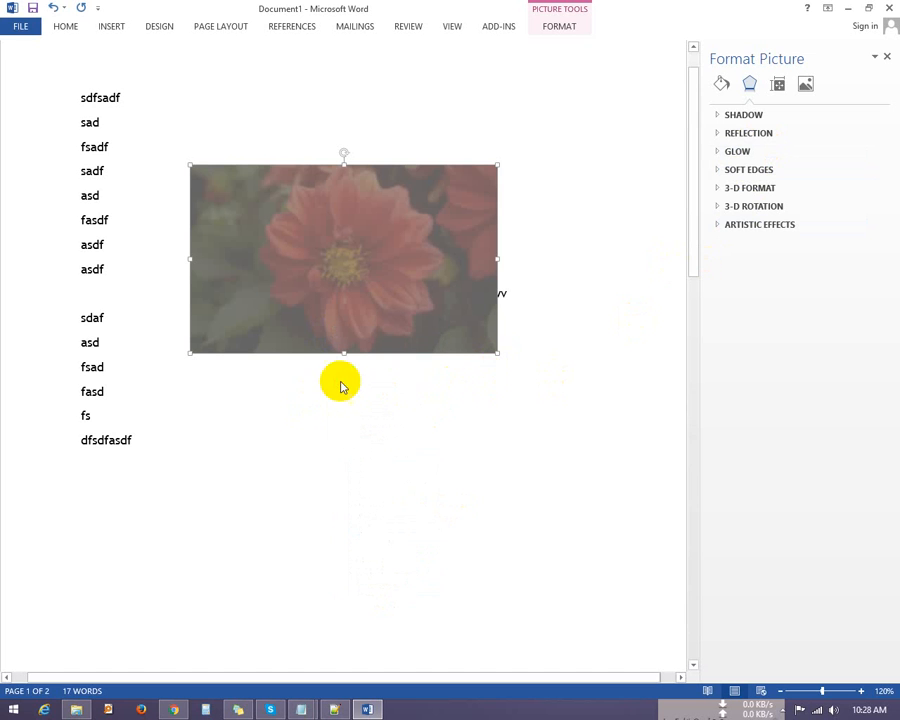
Preview In Line with Text wrapping on the text box around the flower, and set its wrapping to Through
{"action": "left_click", "coordinate": [256, 400]}
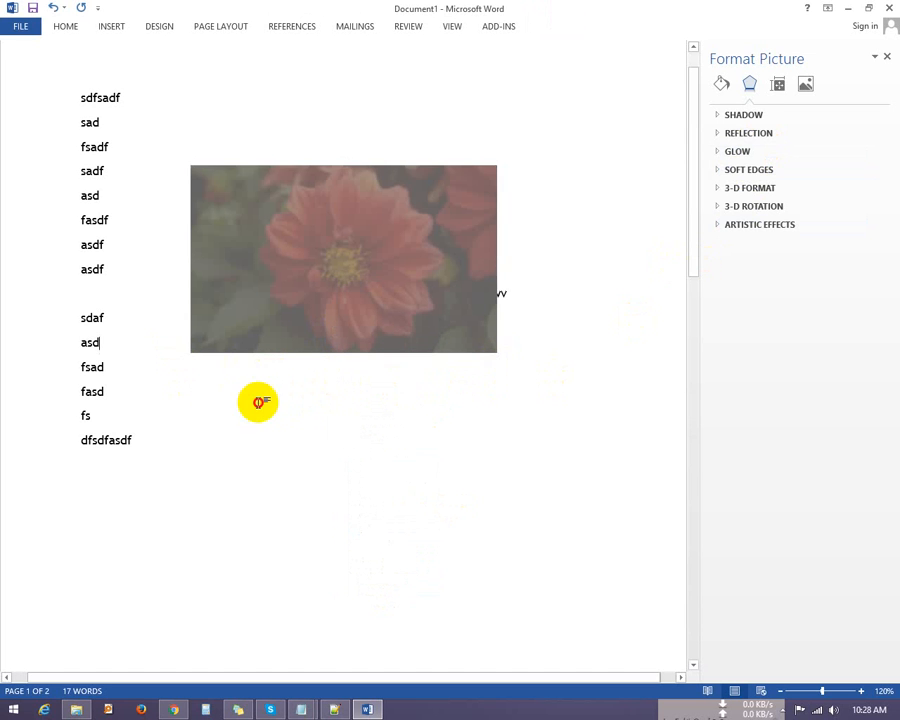
{"action": "left_click", "coordinate": [398, 506]}
{"action": "left_click", "coordinate": [382, 210]}
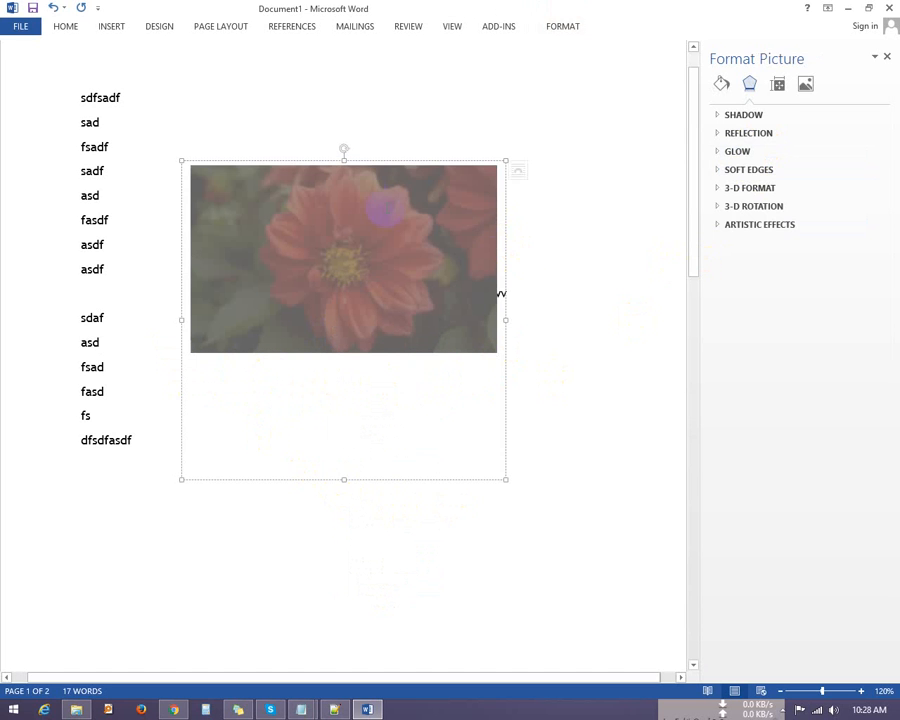
{"action": "right_click", "coordinate": [505, 428]}
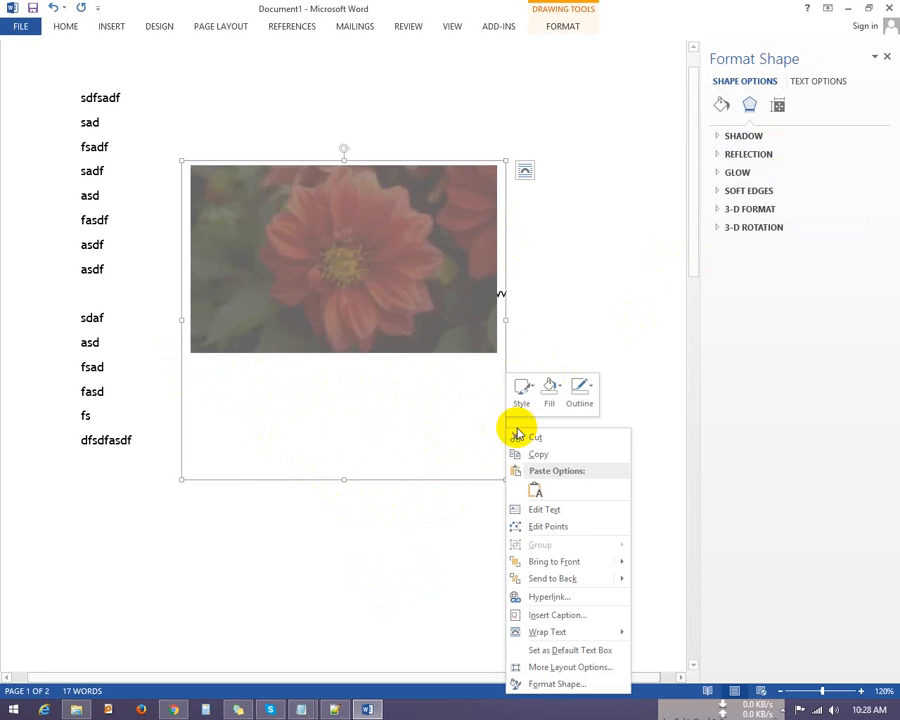
{"action": "mouse_move", "coordinate": [558, 633]}
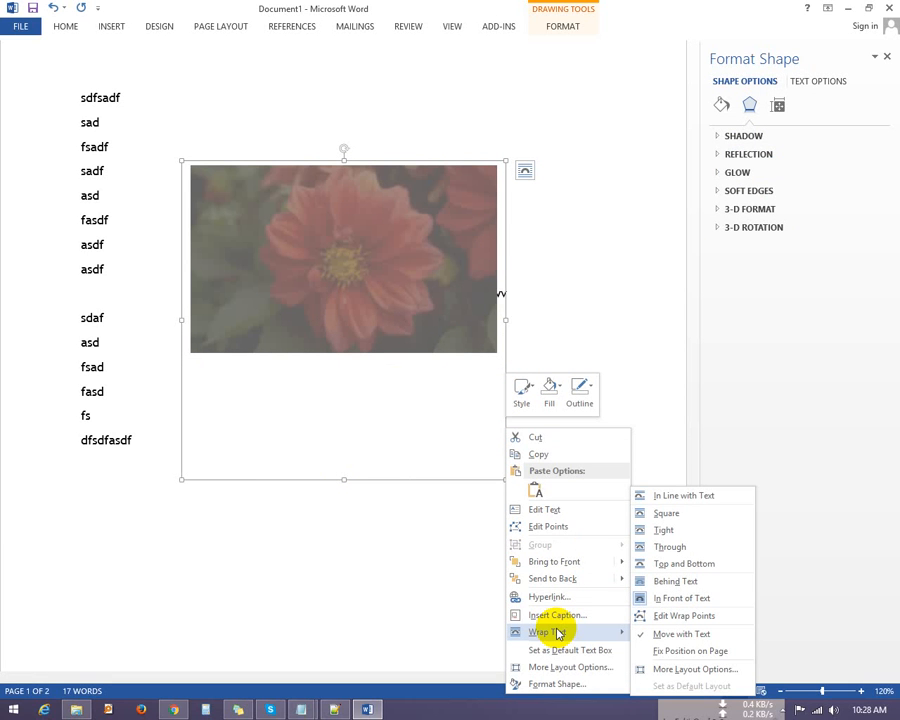
{"action": "left_click", "coordinate": [690, 495]}
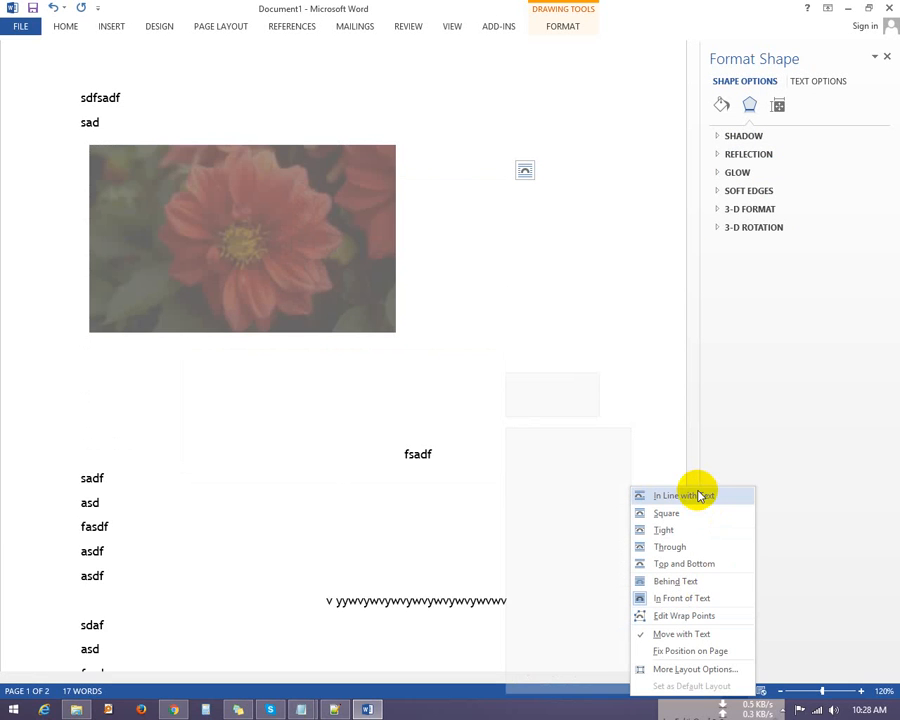
{"action": "left_click", "coordinate": [688, 549]}
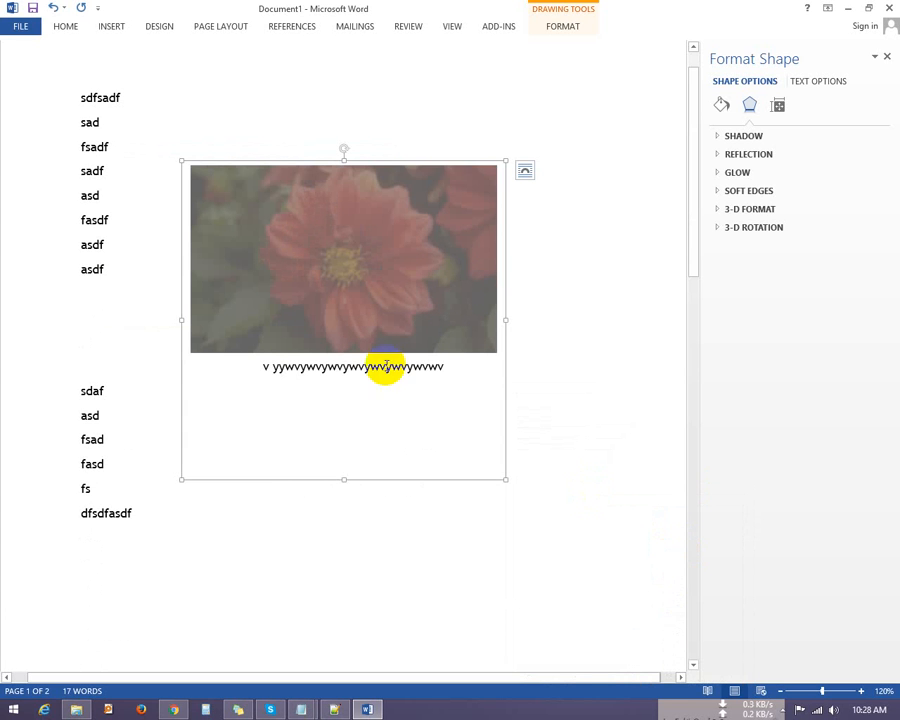
{"action": "left_click", "coordinate": [287, 348]}
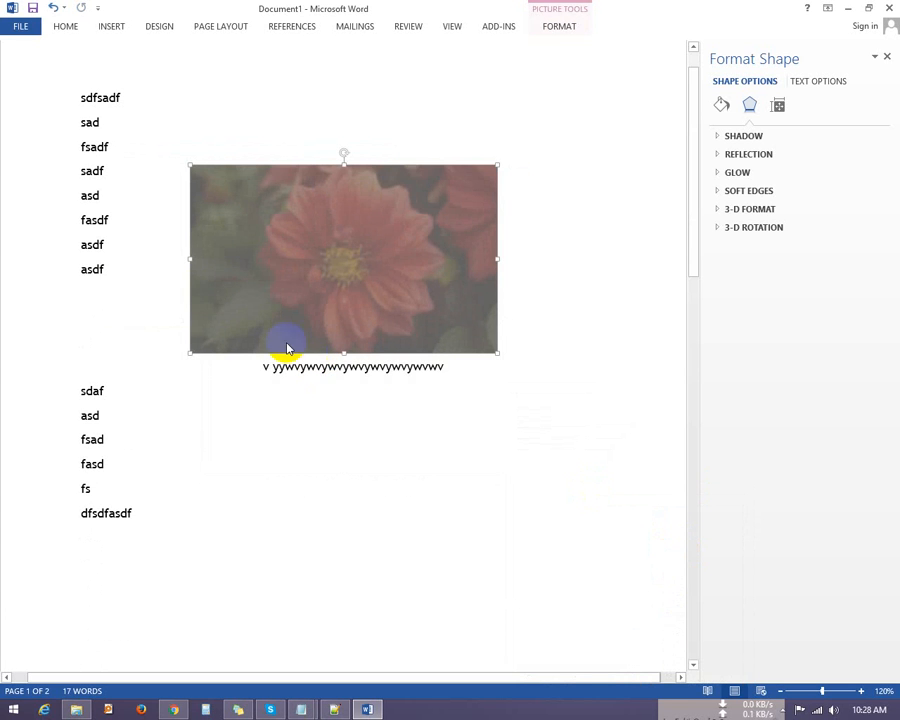
{"action": "left_click", "coordinate": [448, 374]}
{"action": "left_click", "coordinate": [444, 368]}
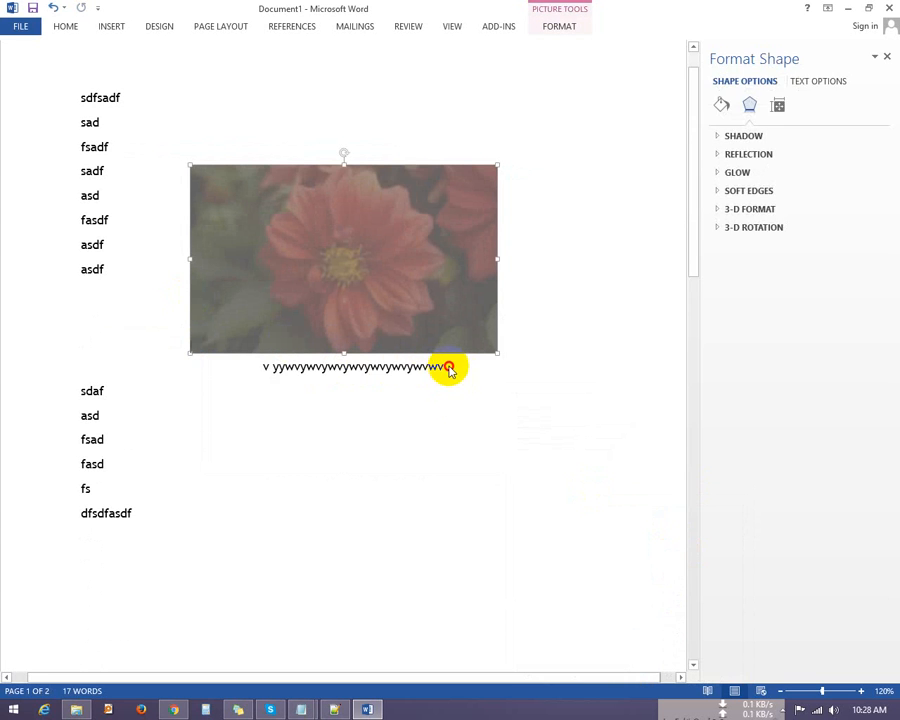
{"action": "left_click", "coordinate": [414, 373]}
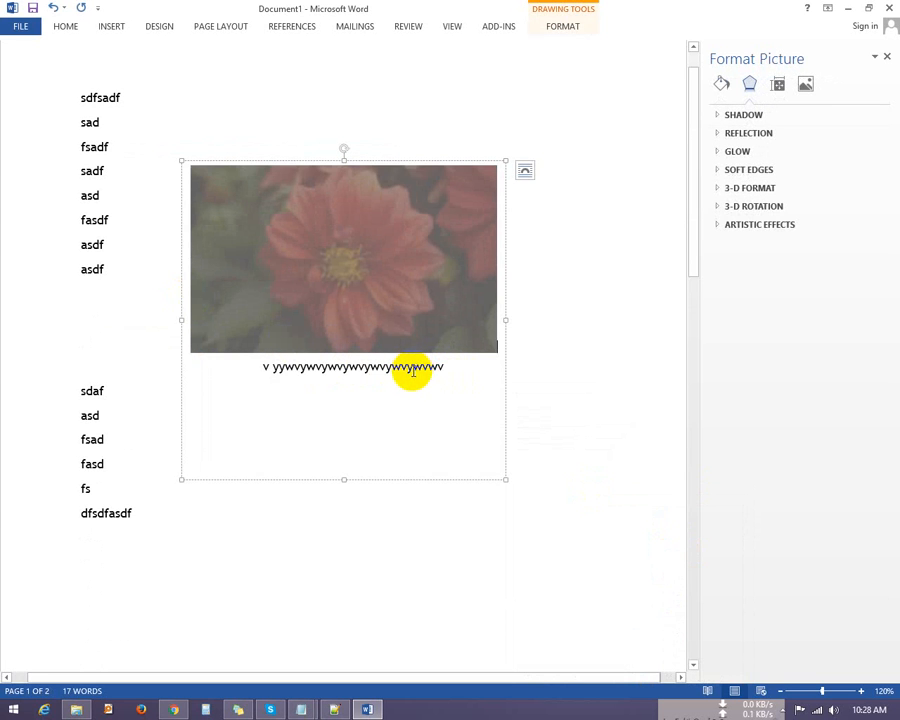
{"action": "left_click", "coordinate": [452, 373]}
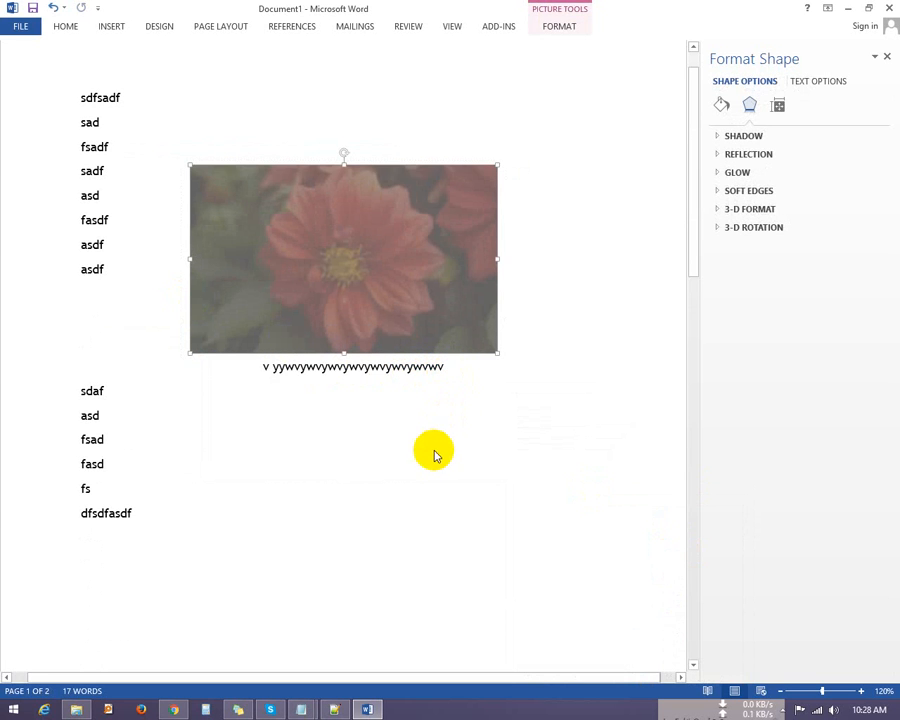
{"action": "left_click", "coordinate": [560, 441]}
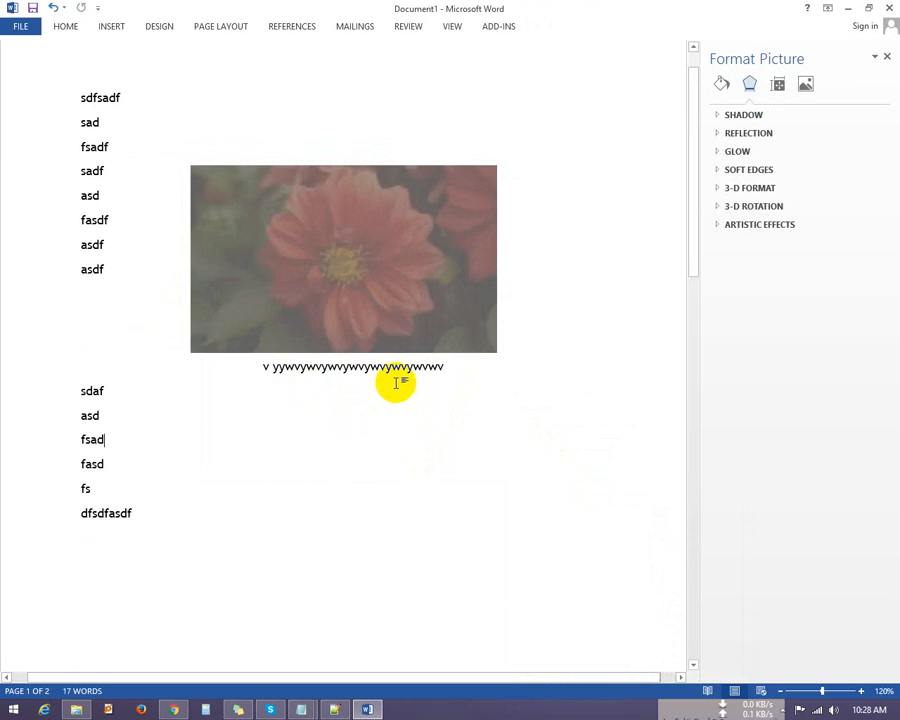
Close the Format Picture pane and delete the flower picture from the text box
{"action": "left_click", "coordinate": [423, 326]}
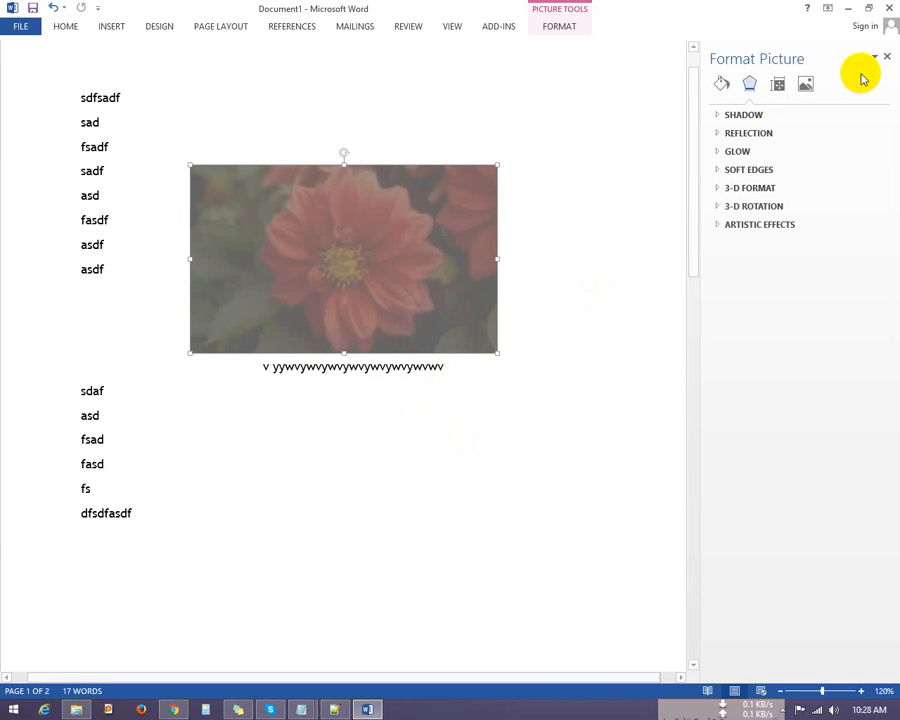
{"action": "left_click", "coordinate": [886, 56]}
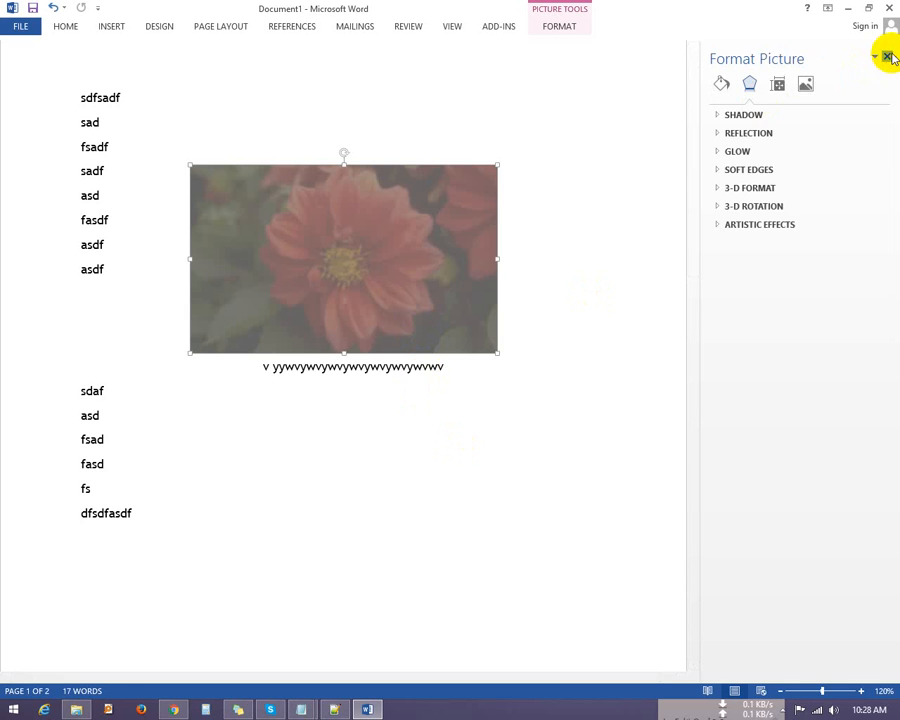
{"action": "left_click", "coordinate": [437, 314]}
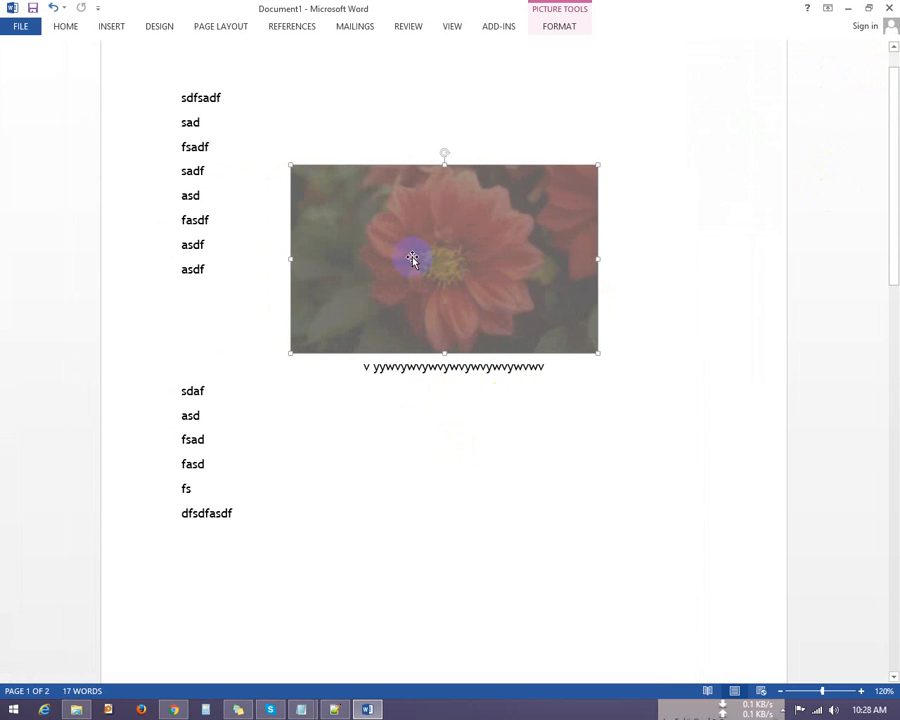
{"action": "key", "text": "Delete"}
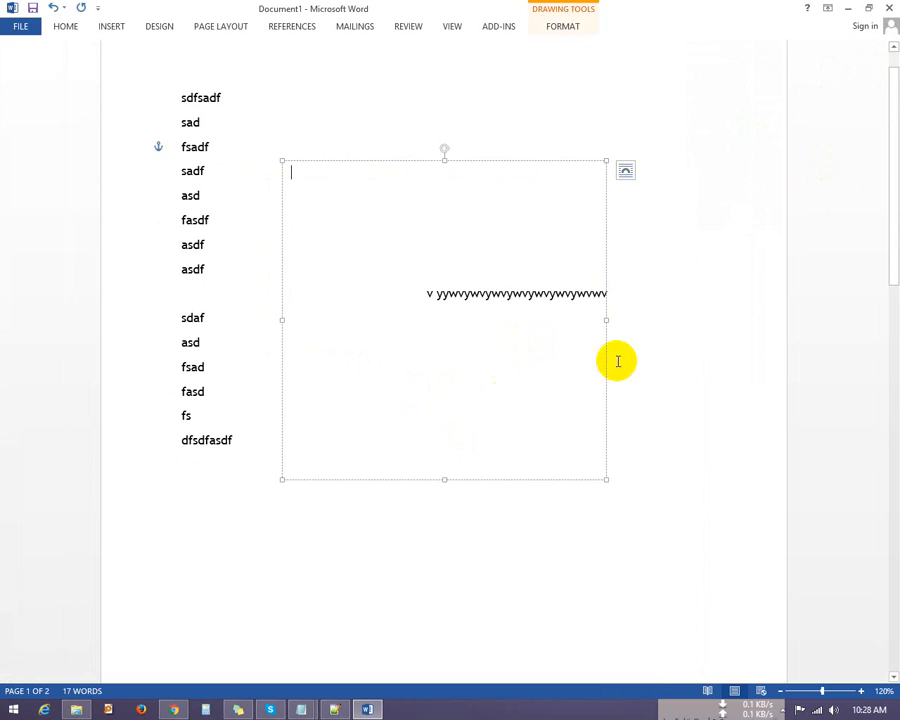
Delete everything below the first body line "sdfsadf"
{"action": "left_click", "coordinate": [484, 160]}
{"action": "left_click", "coordinate": [526, 324]}
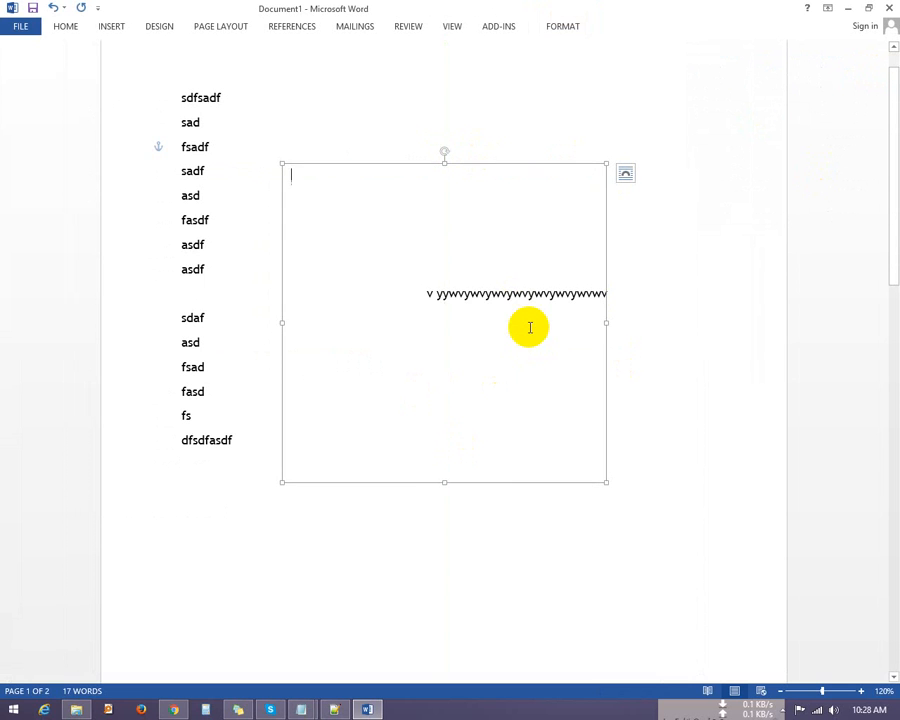
{"action": "left_click_drag", "start_coordinate": [522, 165], "coordinate": [506, 192]}
{"action": "left_click", "coordinate": [410, 386]}
{"action": "key", "text": "ctrl+End"}
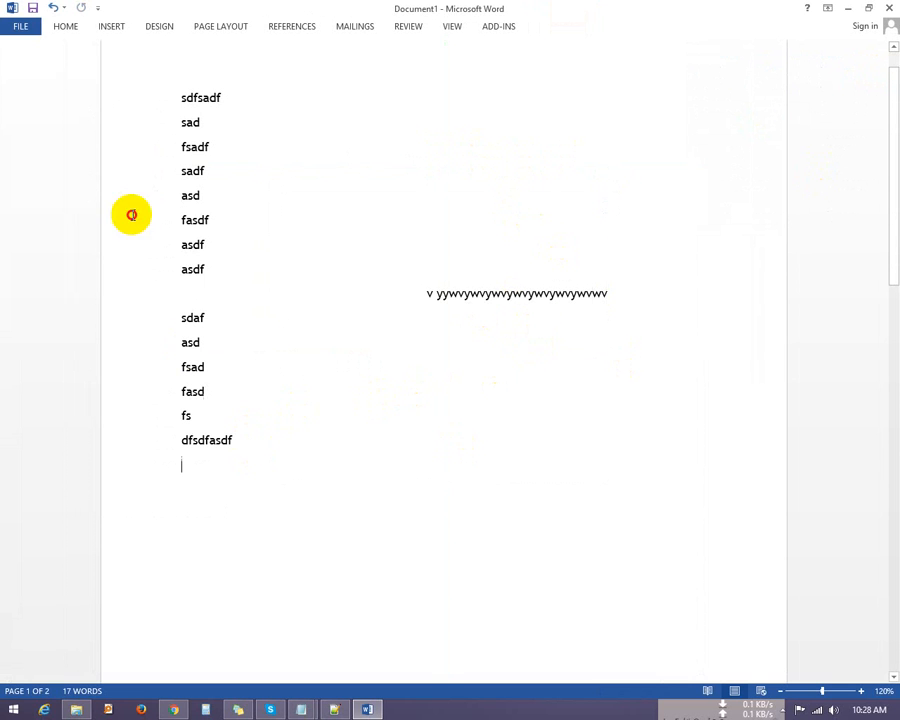
{"action": "left_click", "coordinate": [140, 140], "text": "shift"}
{"action": "key", "text": "BackSpace"}
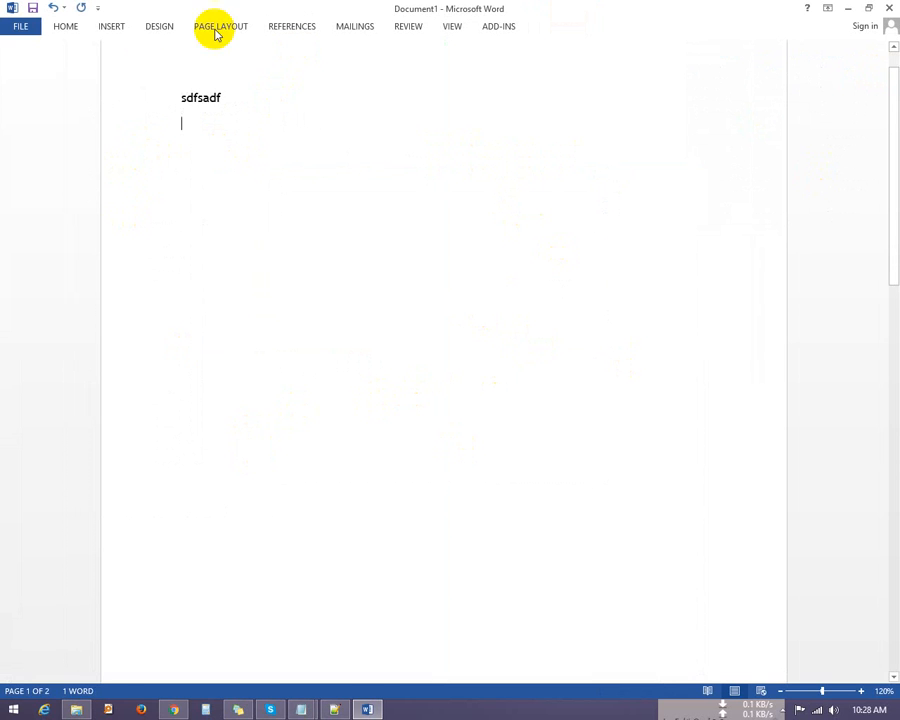
Draw a text box about 4.92" wide and 4.34" high below the first body line and set its wrapping to Behind Text
{"action": "left_click", "coordinate": [112, 27]}
{"action": "left_click", "coordinate": [645, 80]}
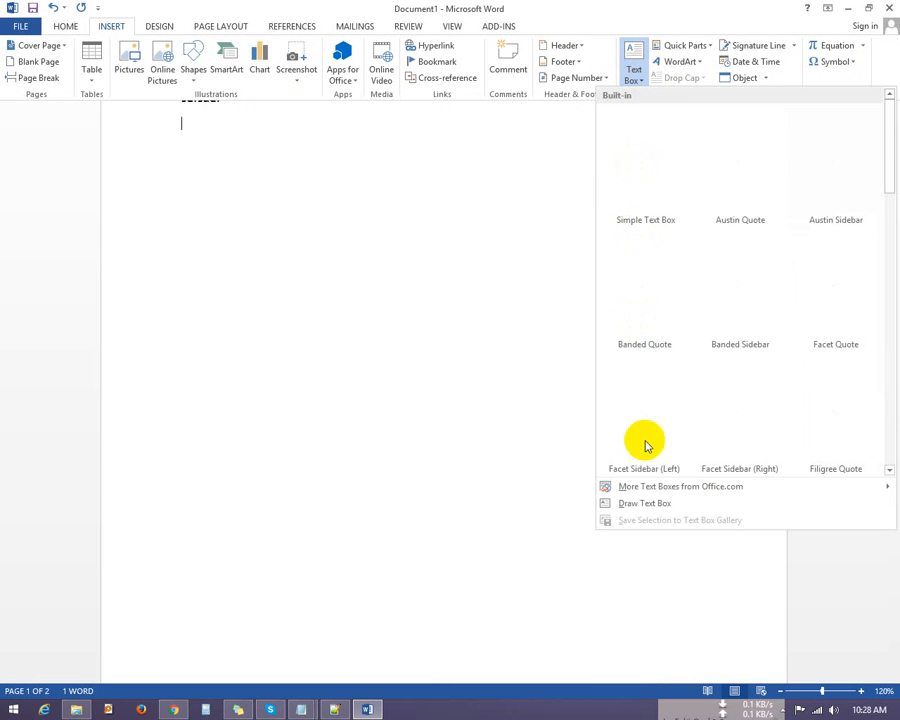
{"action": "left_click", "coordinate": [646, 505]}
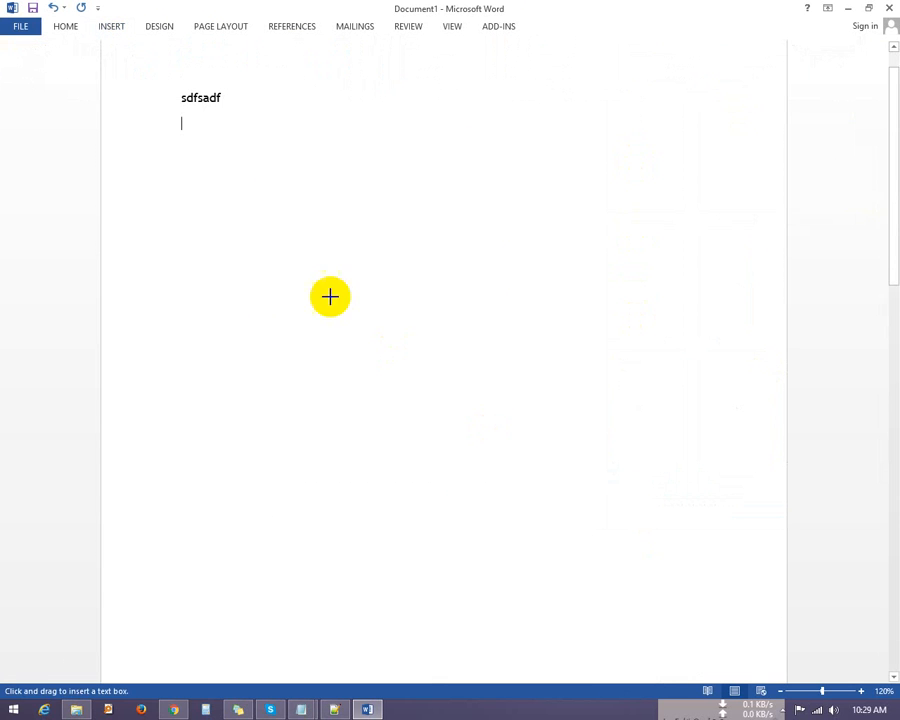
{"action": "mouse_move", "coordinate": [237, 228]}
{"action": "left_mouse_down"}
{"action": "mouse_move", "coordinate": [643, 545]}
{"action": "mouse_move", "coordinate": [635, 578]}
{"action": "left_mouse_up"}
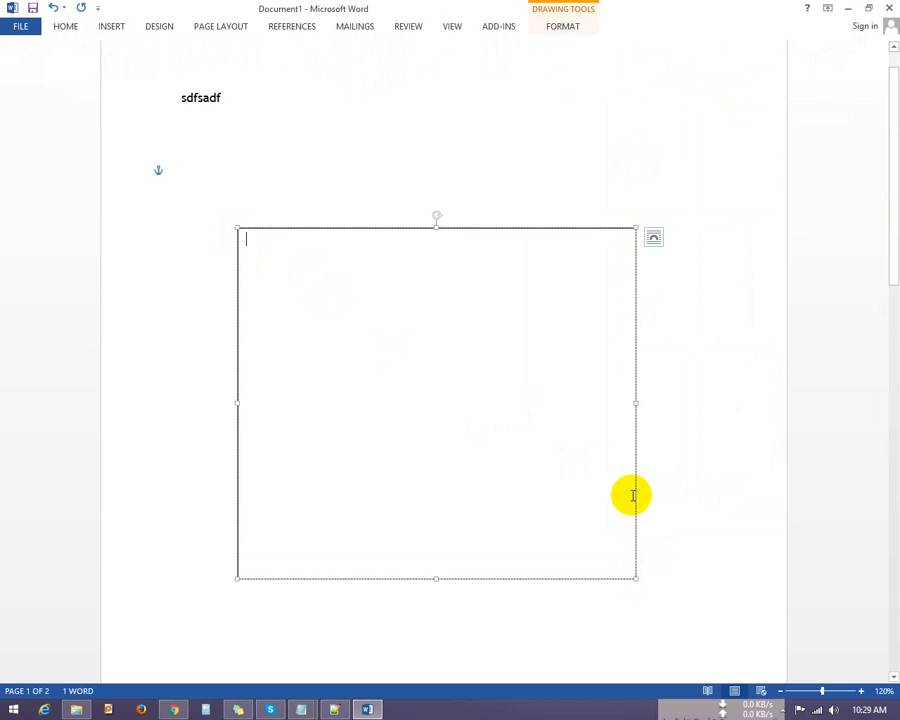
{"action": "right_click", "coordinate": [636, 492]}
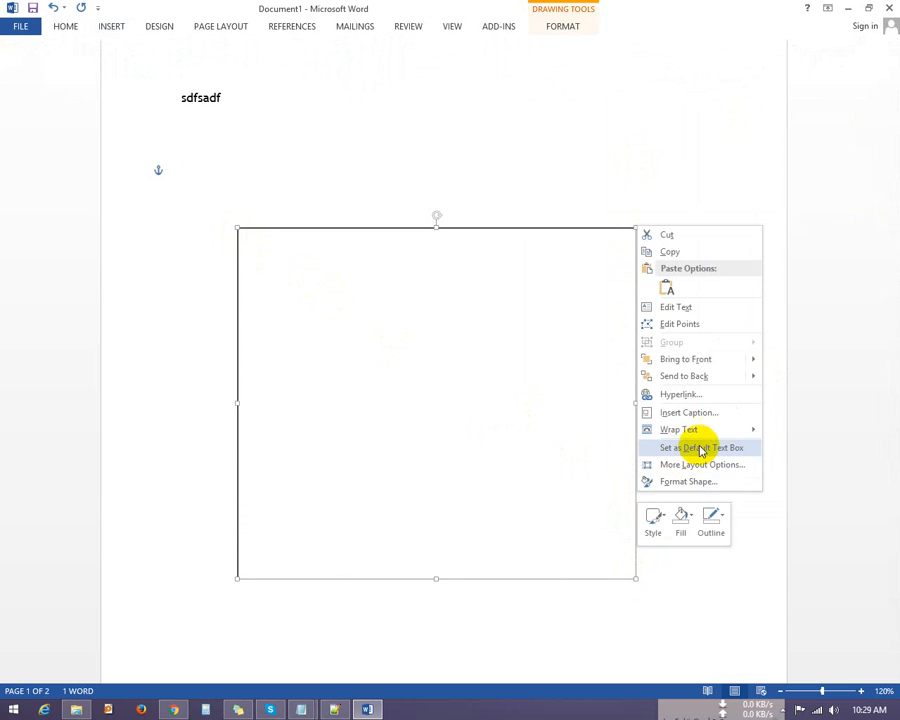
{"action": "mouse_move", "coordinate": [707, 437]}
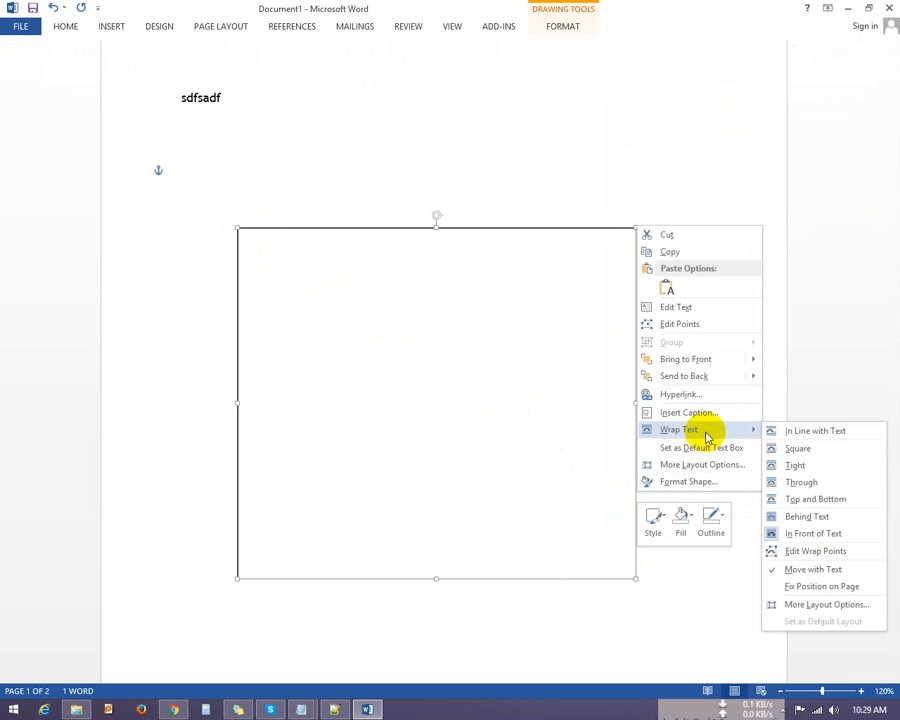
{"action": "left_click", "coordinate": [811, 517]}
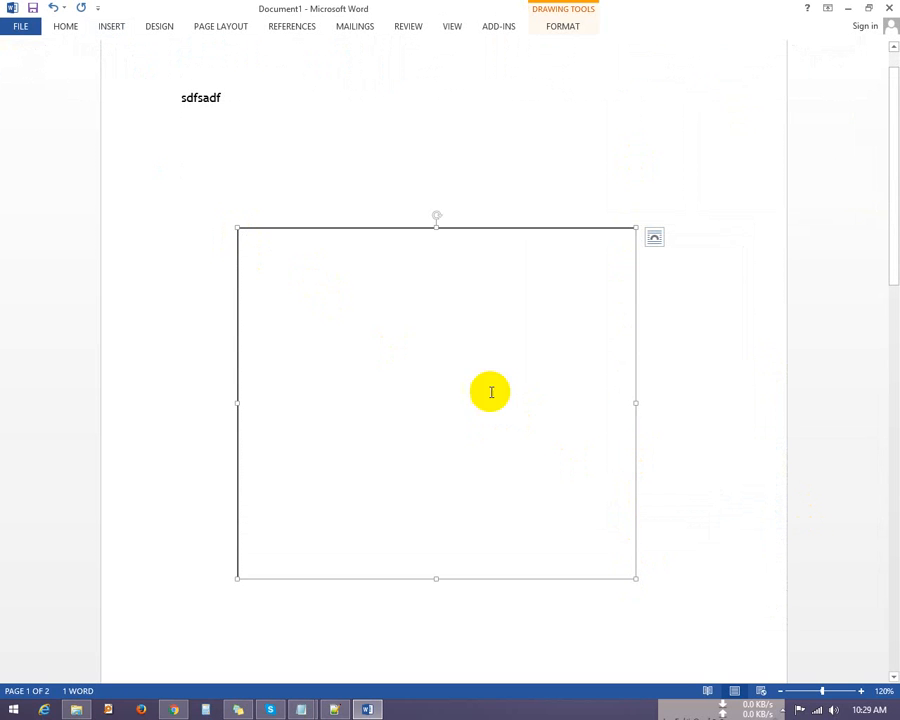
Enter "This is text" inside the new text box, replacing any mistyped characters
{"action": "left_click", "coordinate": [324, 326]}
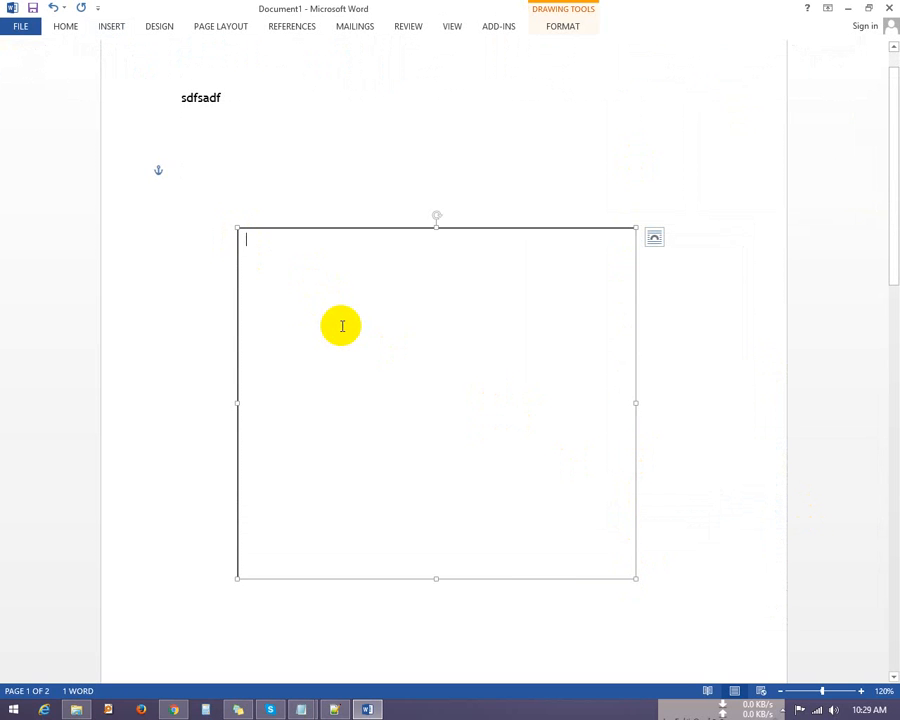
{"action": "type", "text": "`ZK'"}
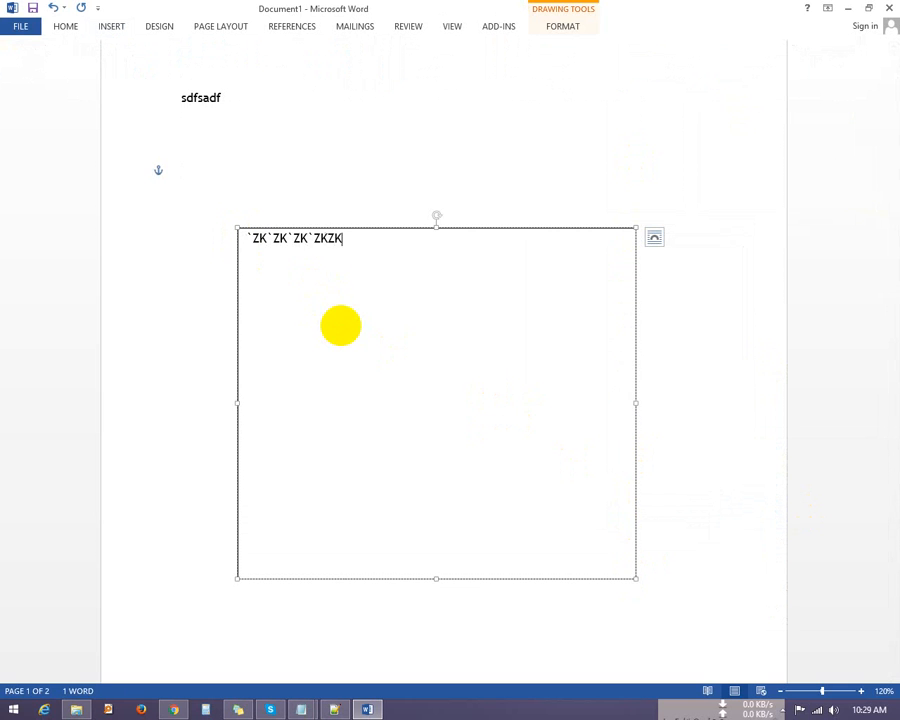
{"action": "key", "text": "ctrl+a"}
{"action": "type", "text": "This i"}
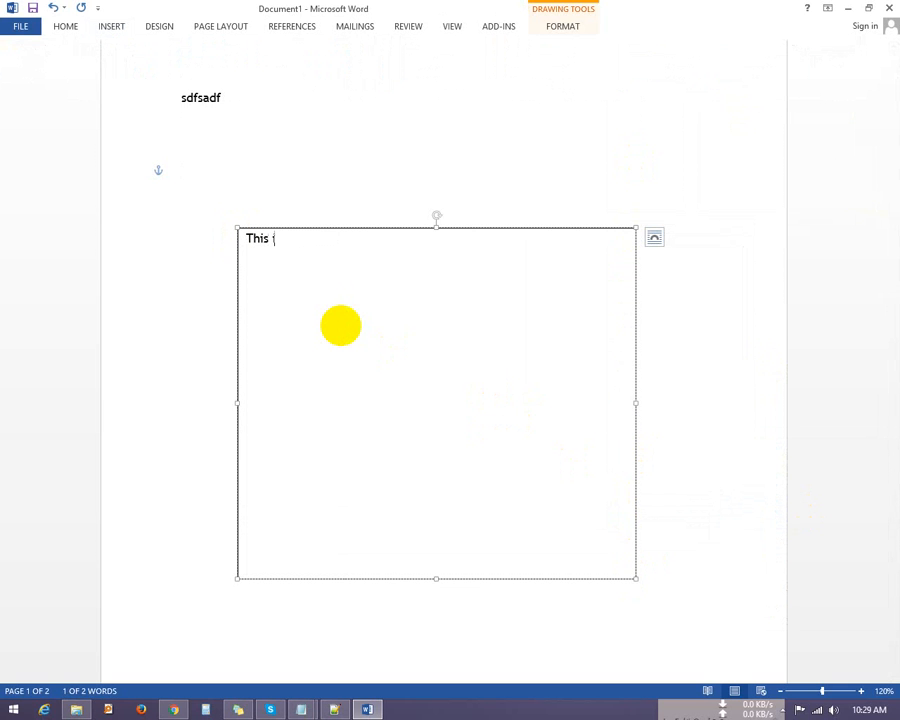
{"action": "type", "text": "s text"}
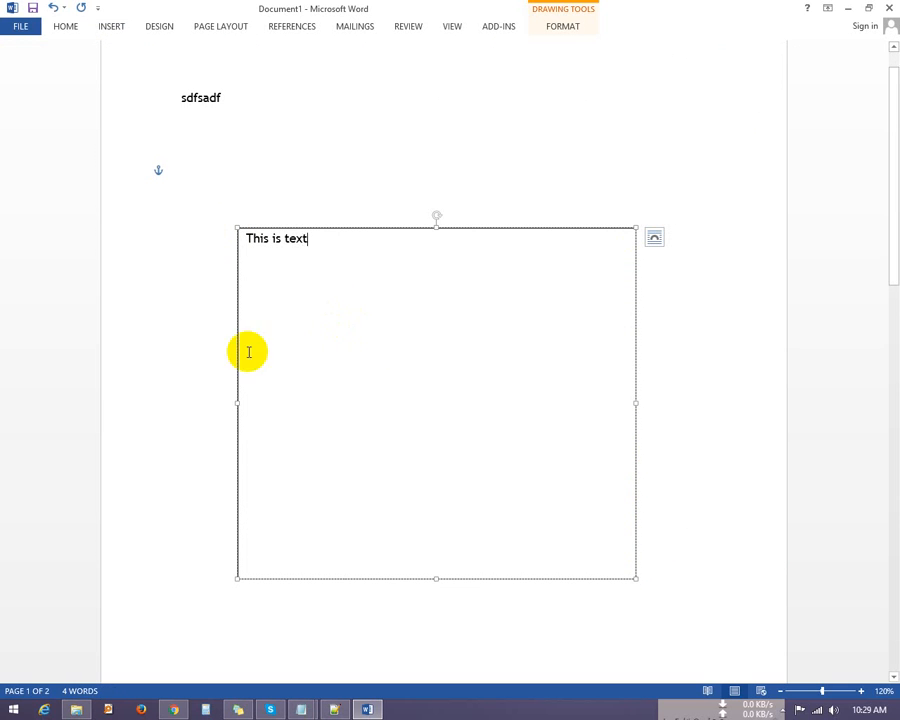
{"action": "left_click", "coordinate": [155, 375]}
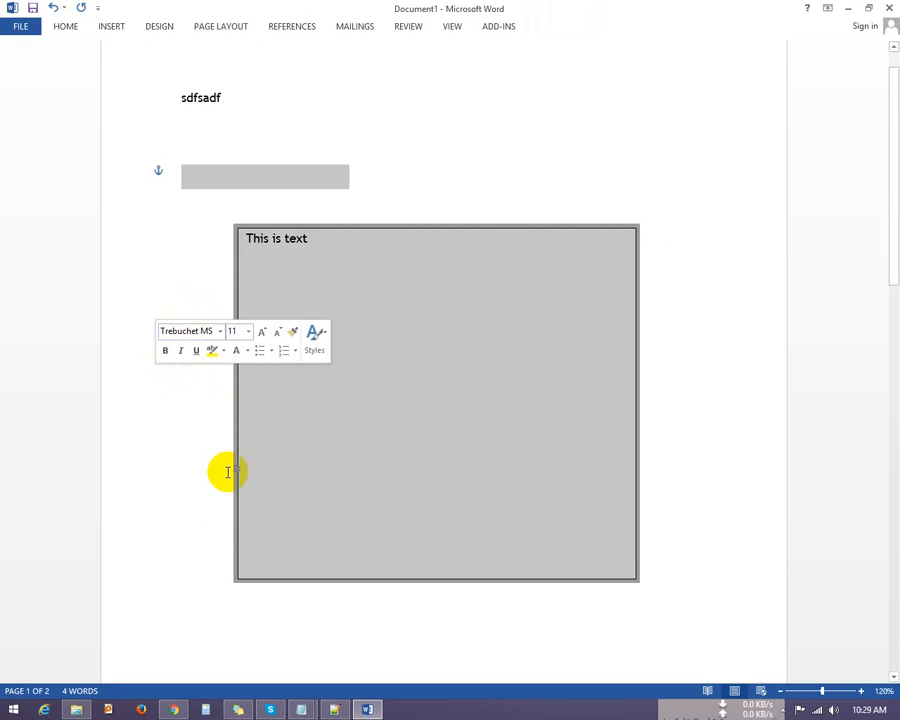
Remove the shape fill and the outline from the text box containing "This is text"
{"action": "left_click", "coordinate": [428, 402]}
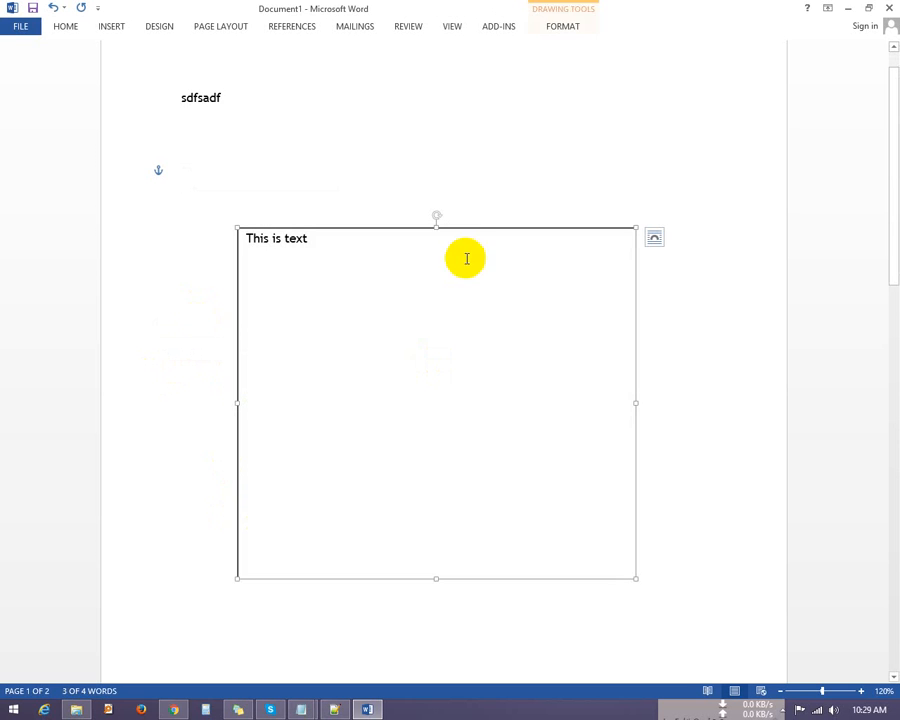
{"action": "left_click", "coordinate": [560, 24]}
{"action": "left_click", "coordinate": [335, 62]}
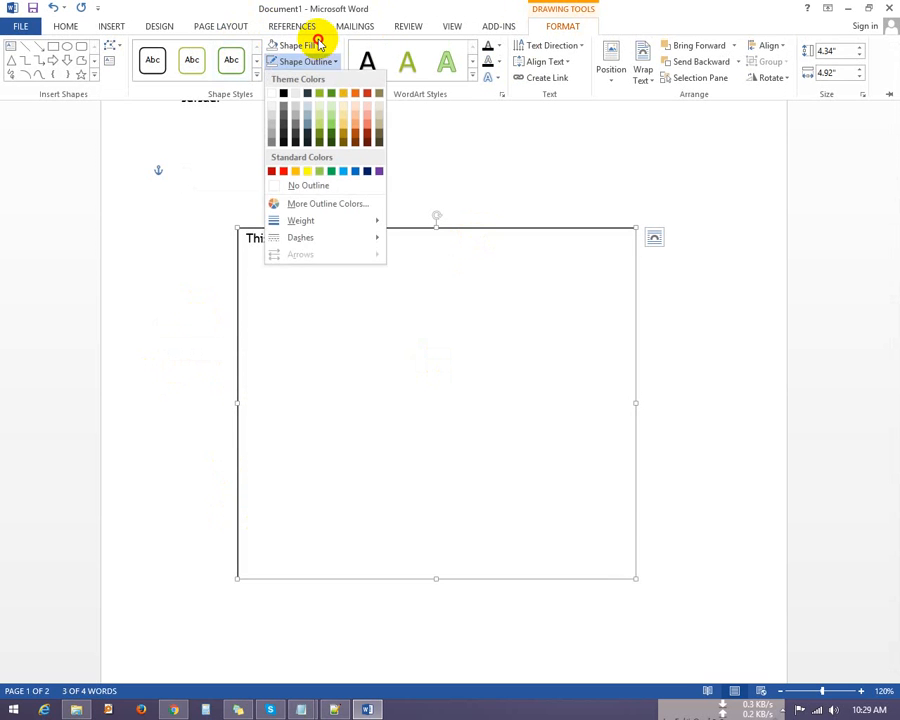
{"action": "left_click", "coordinate": [300, 45]}
{"action": "left_click", "coordinate": [326, 176]}
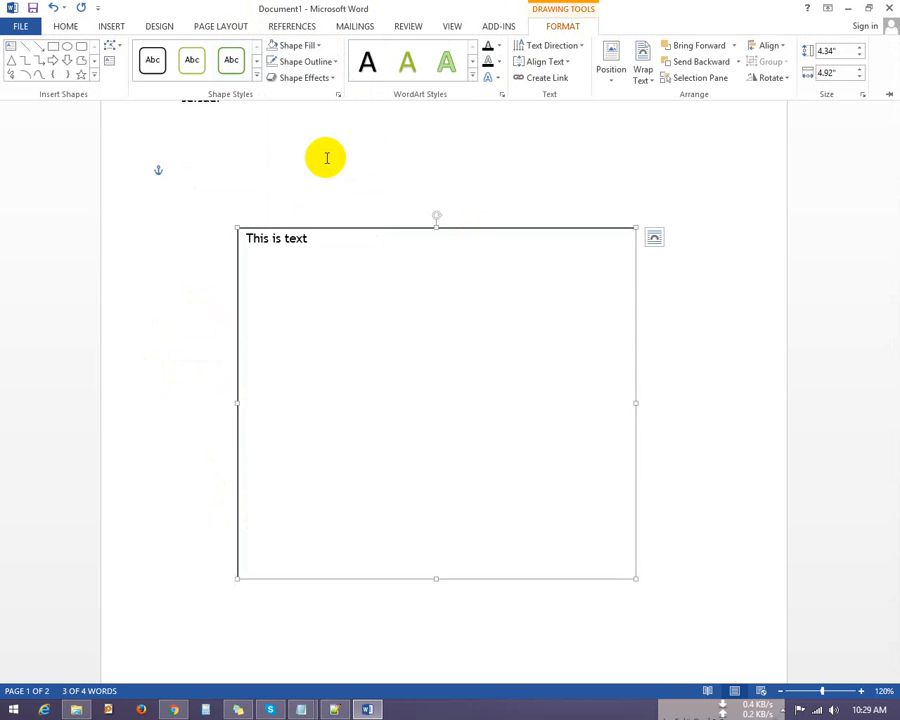
{"action": "left_click", "coordinate": [328, 61]}
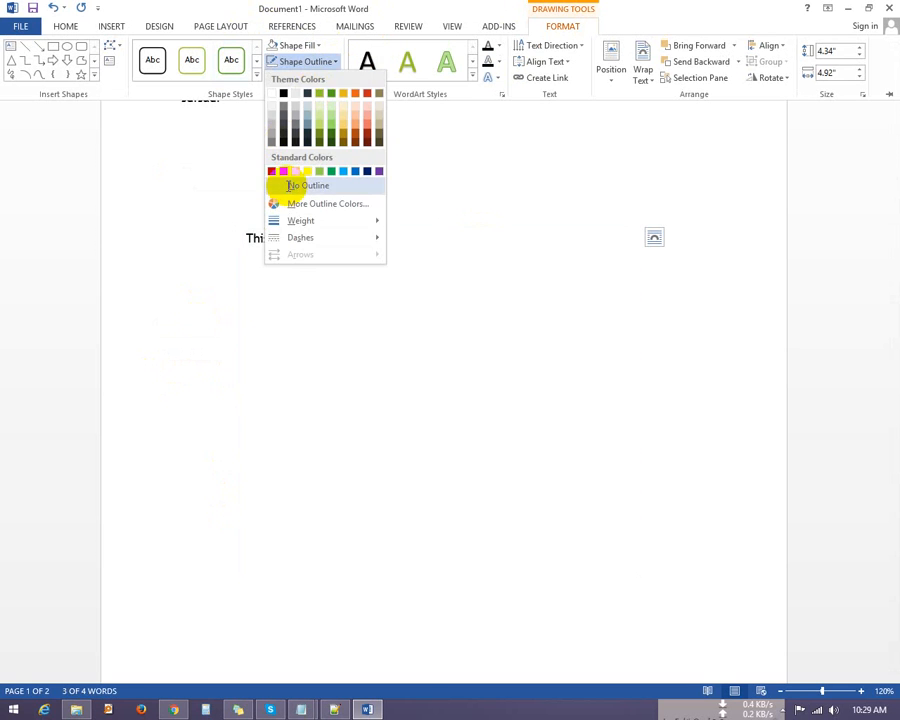
{"action": "left_click", "coordinate": [292, 185]}
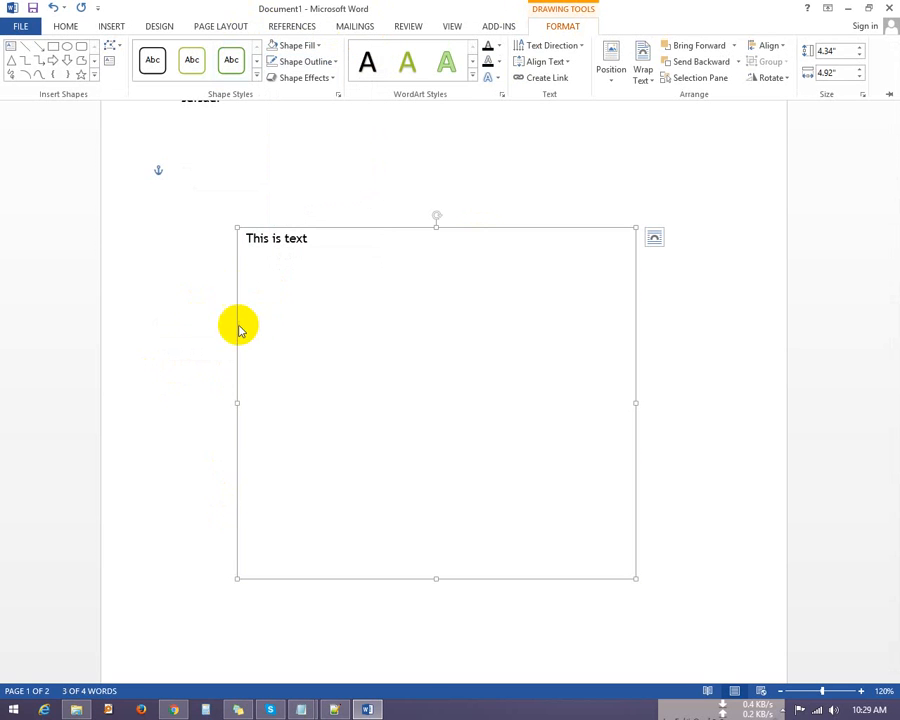
{"action": "left_click", "coordinate": [283, 197]}
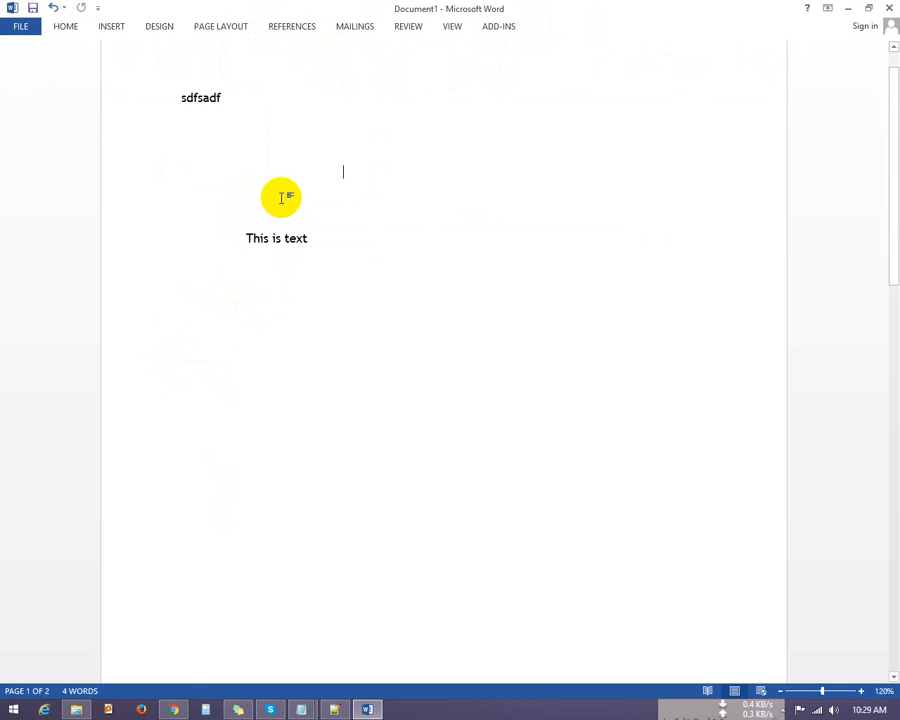
Add short "sdf" sample lines to the body, both below the first line on page one and at the start of page two
{"action": "key", "text": "ctrl+Return"}
{"action": "type", "text": "sdf"}
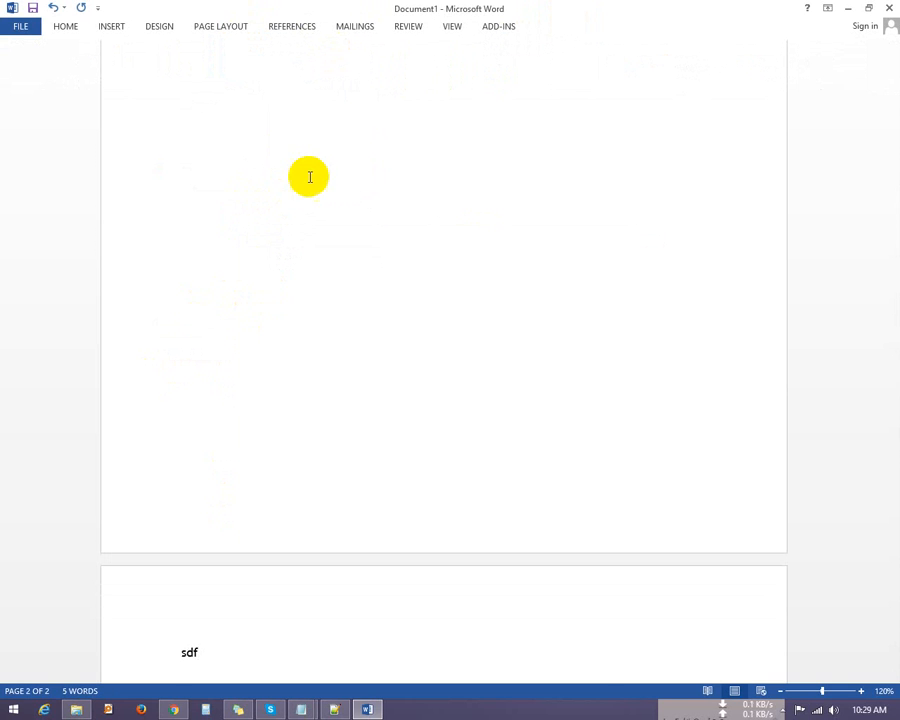
{"action": "type", "text": "sadf"}
{"action": "key", "text": "Return"}
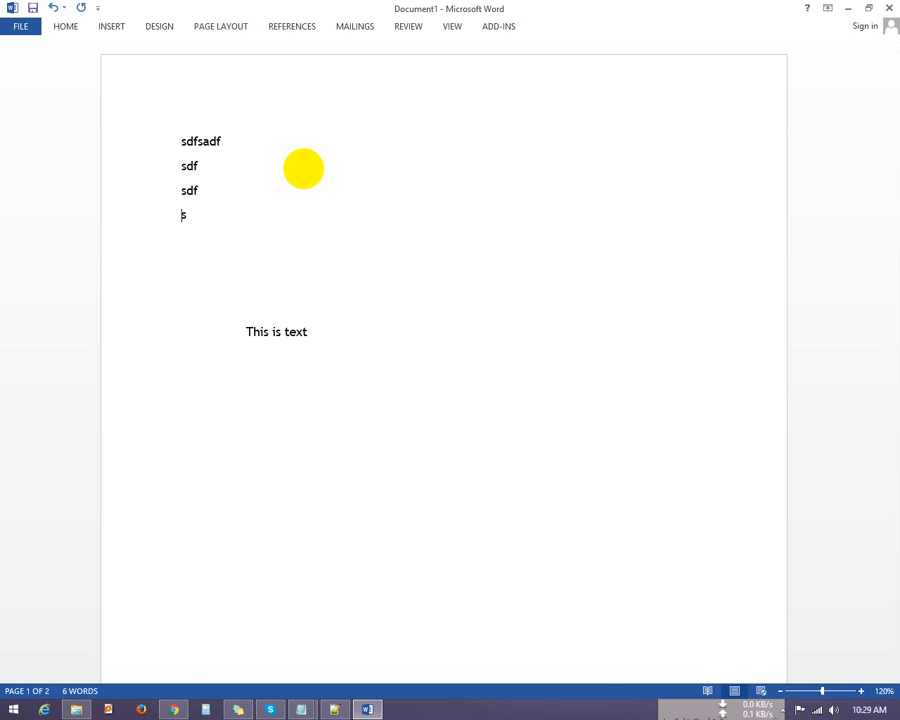
{"action": "scroll", "coordinate": [305, 169], "scroll_direction": "up", "scroll_amount": 5}
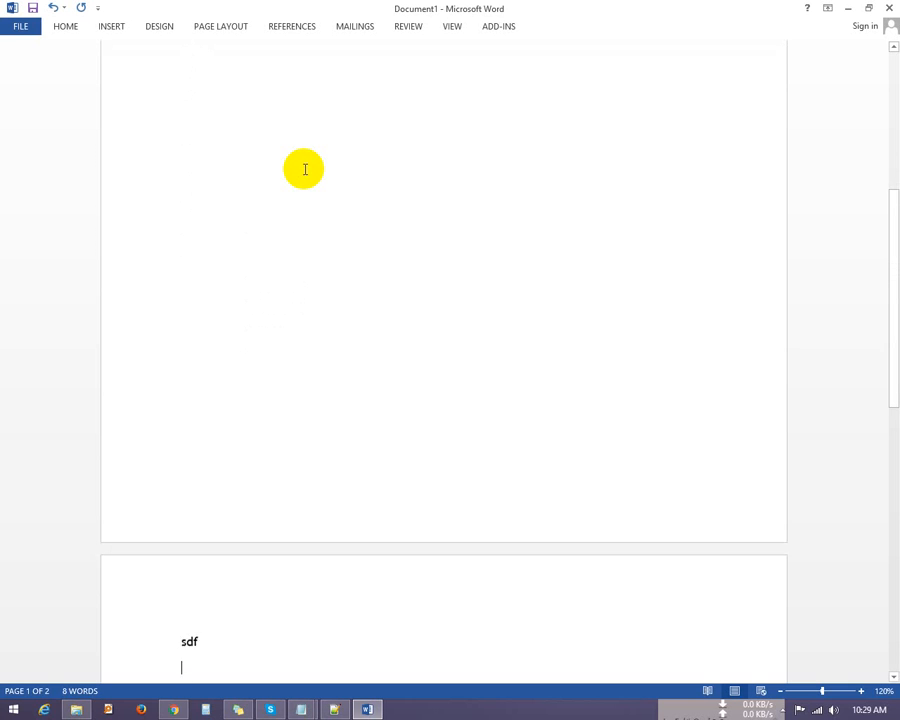
{"action": "scroll", "coordinate": [305, 169], "scroll_direction": "down", "scroll_amount": 7}
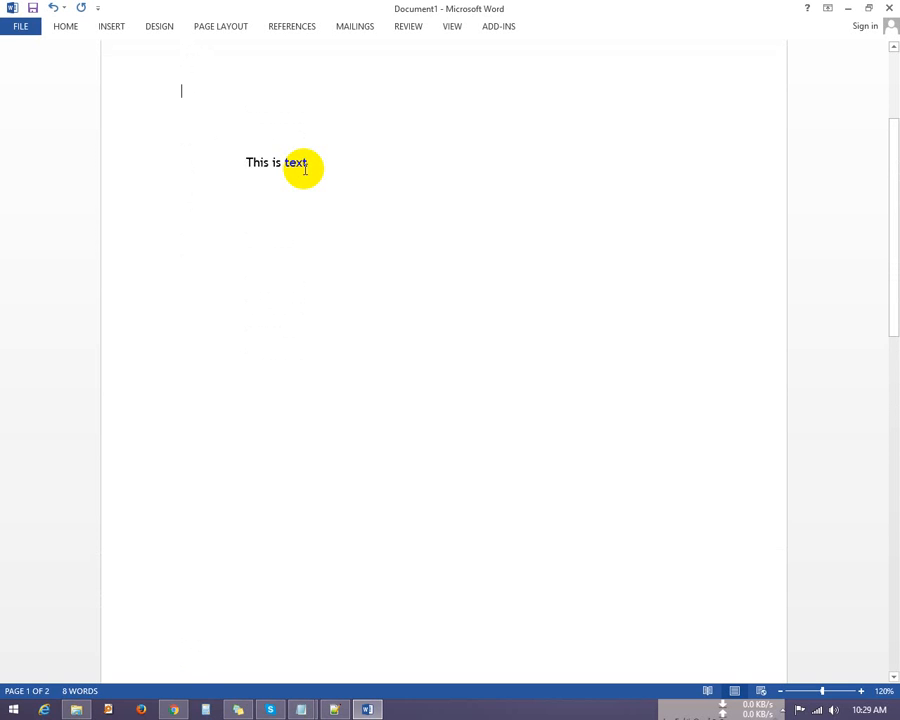
{"action": "scroll", "coordinate": [305, 169], "scroll_direction": "down", "scroll_amount": 1}
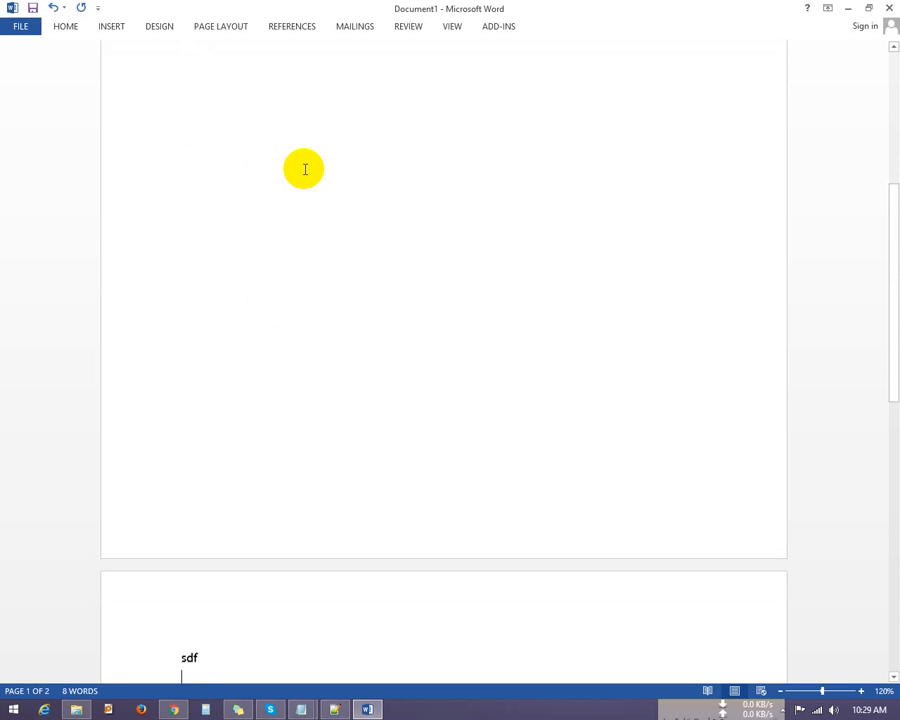
{"action": "scroll", "coordinate": [305, 169], "scroll_direction": "up", "scroll_amount": 1}
Try the Through wrapping style for the text box in its layout options, and return it to Behind Text
{"action": "left_click", "coordinate": [306, 153]}
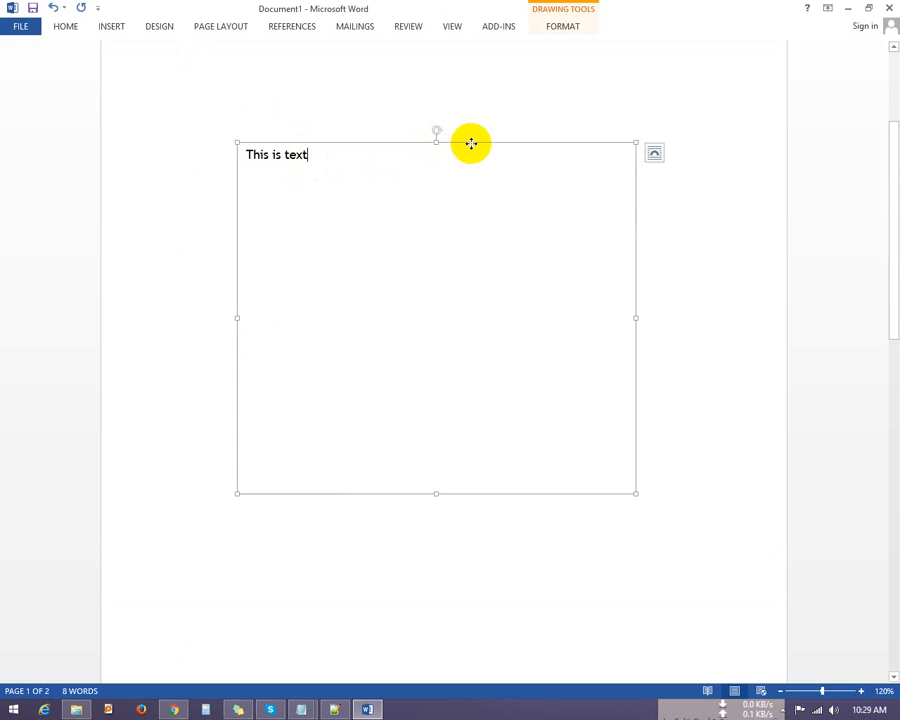
{"action": "right_click", "coordinate": [472, 145]}
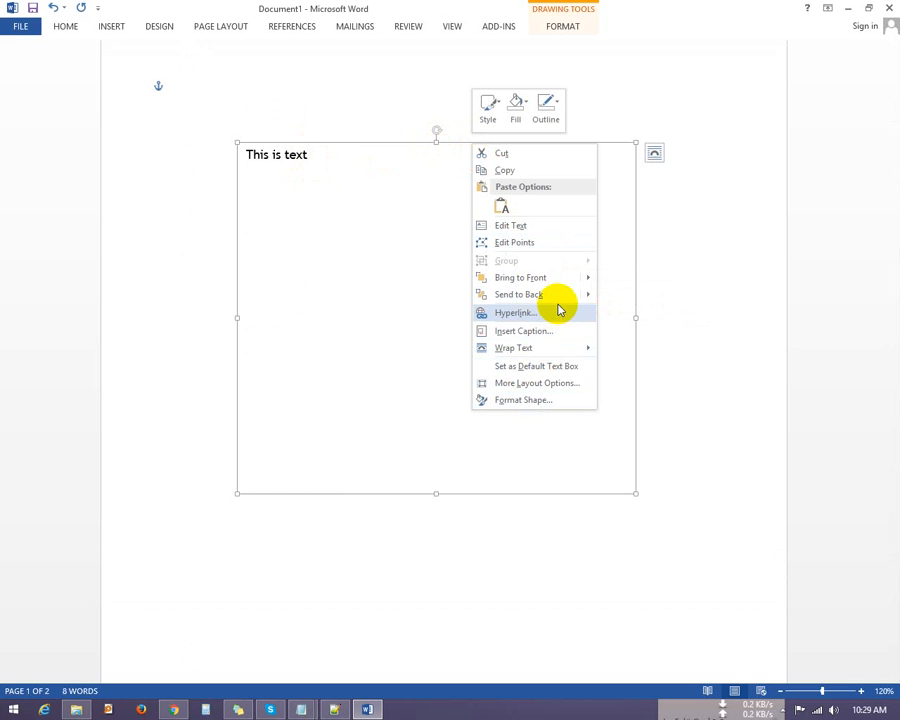
{"action": "mouse_move", "coordinate": [559, 348]}
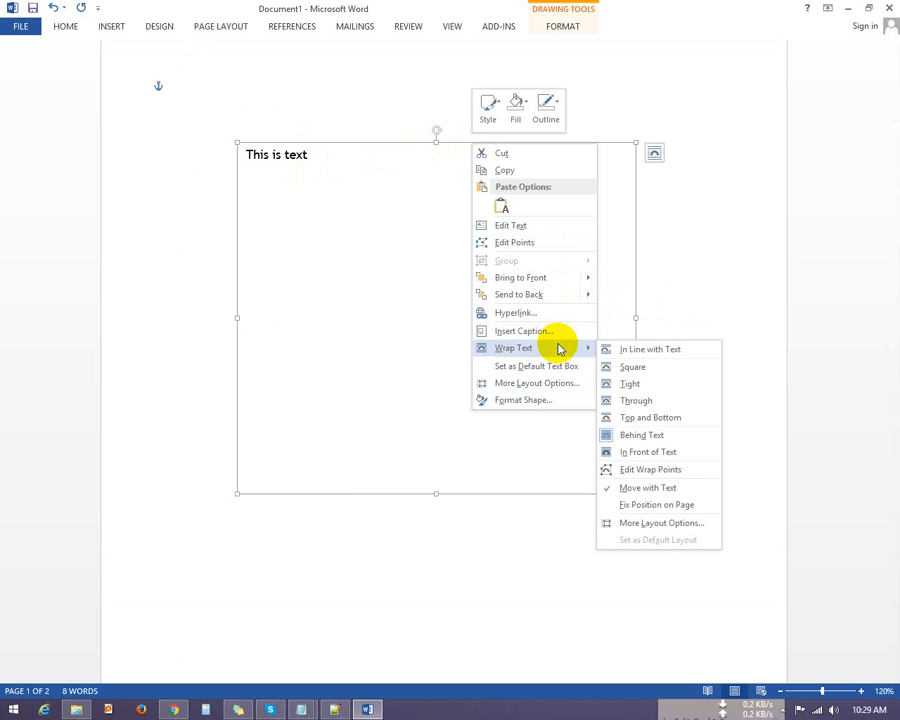
{"action": "left_click", "coordinate": [648, 451]}
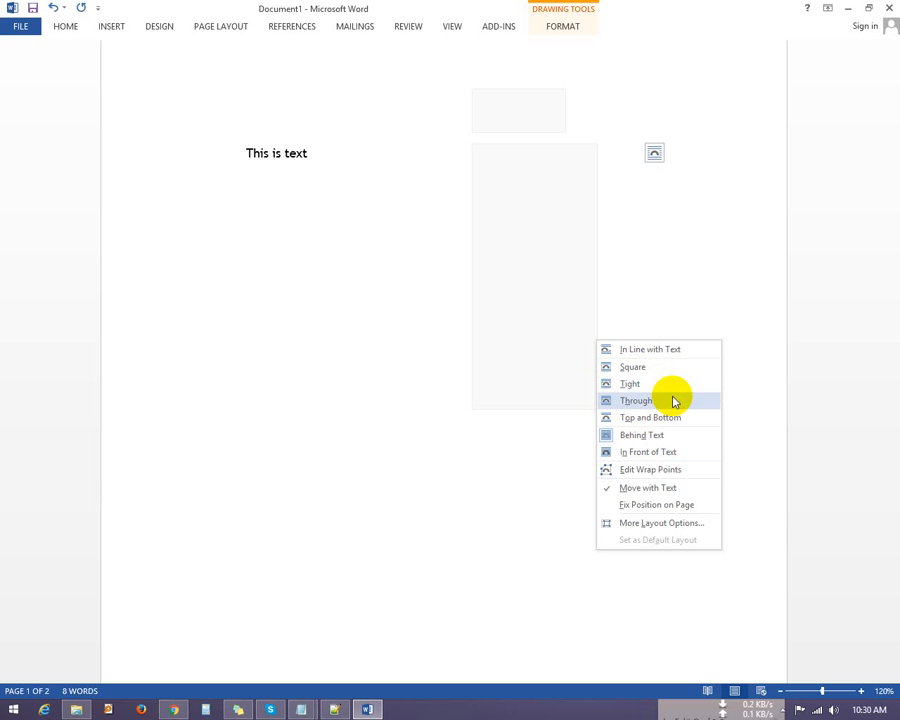
{"action": "left_click", "coordinate": [627, 524]}
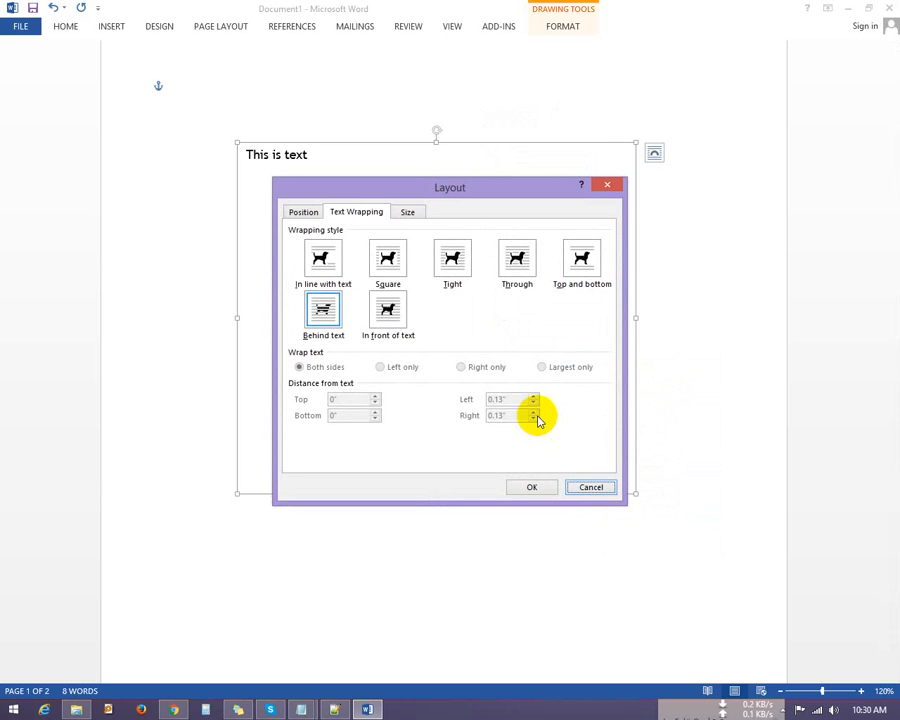
{"action": "left_click", "coordinate": [514, 262]}
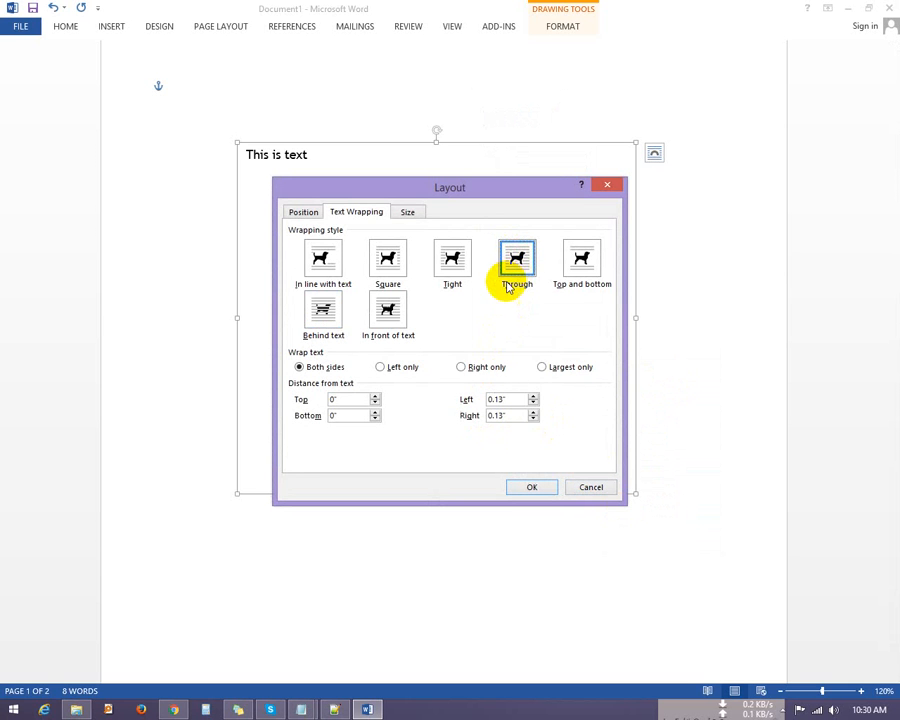
{"action": "left_click", "coordinate": [326, 311]}
{"action": "double_click", "coordinate": [334, 306]}
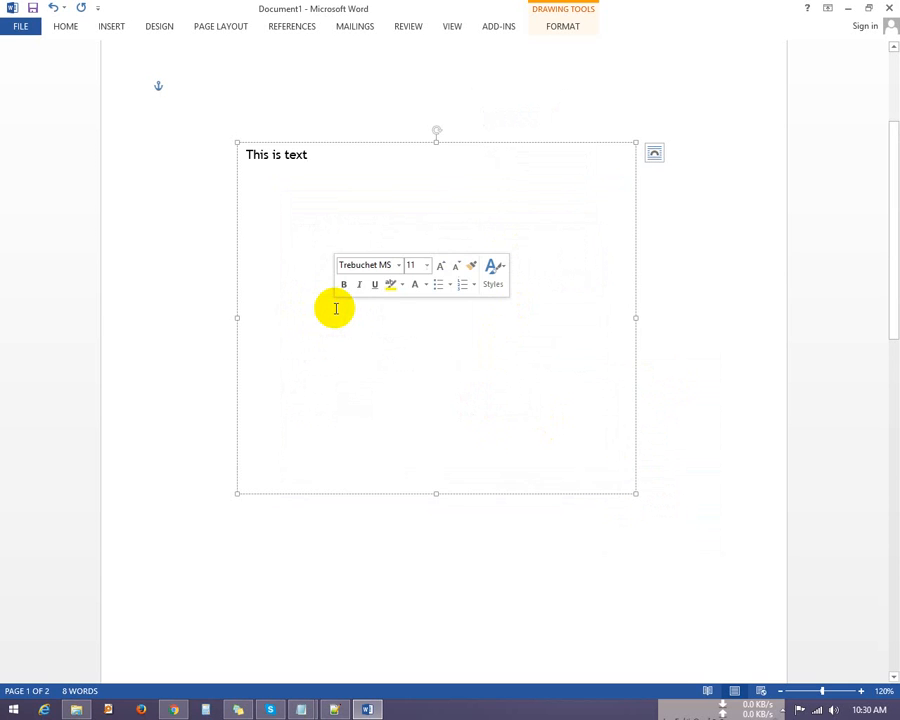
In the text box's advanced layout settings, try the In front of text wrapping style and return it to Behind text
{"action": "right_click", "coordinate": [633, 493]}
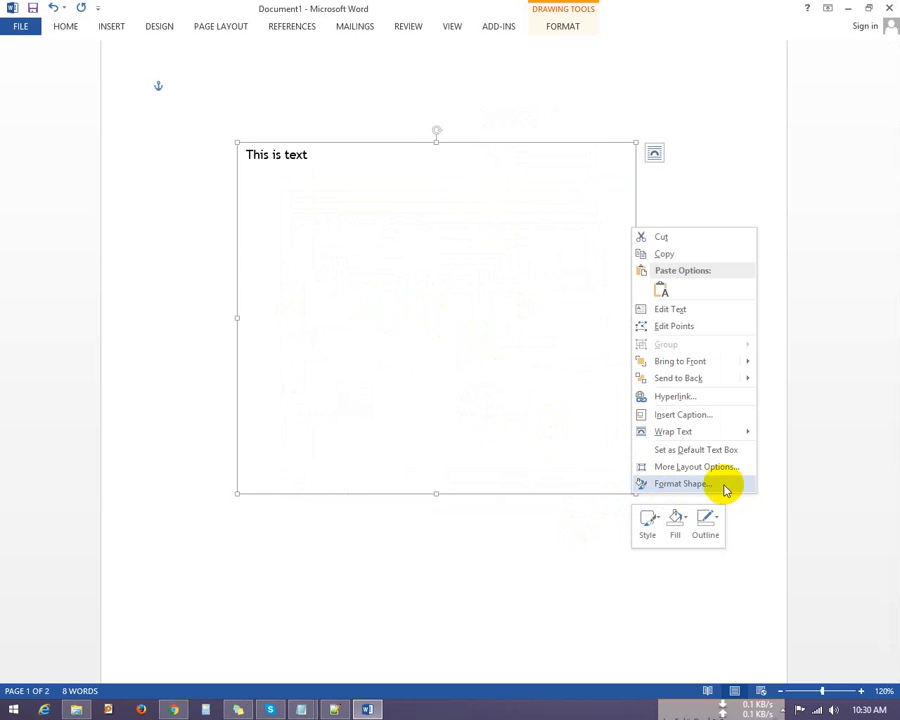
{"action": "mouse_move", "coordinate": [710, 431]}
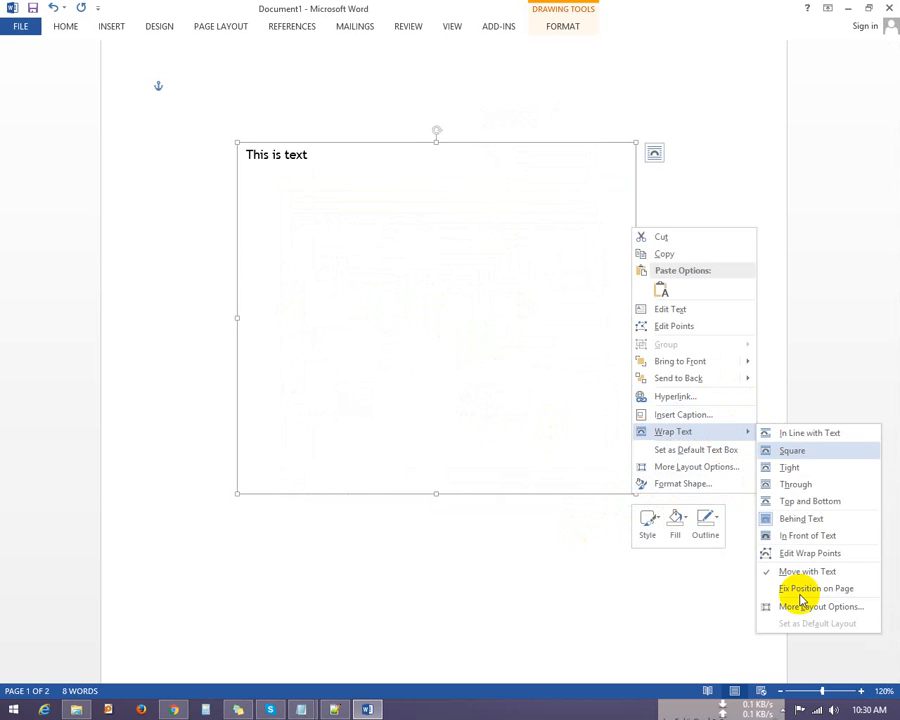
{"action": "left_click", "coordinate": [797, 607]}
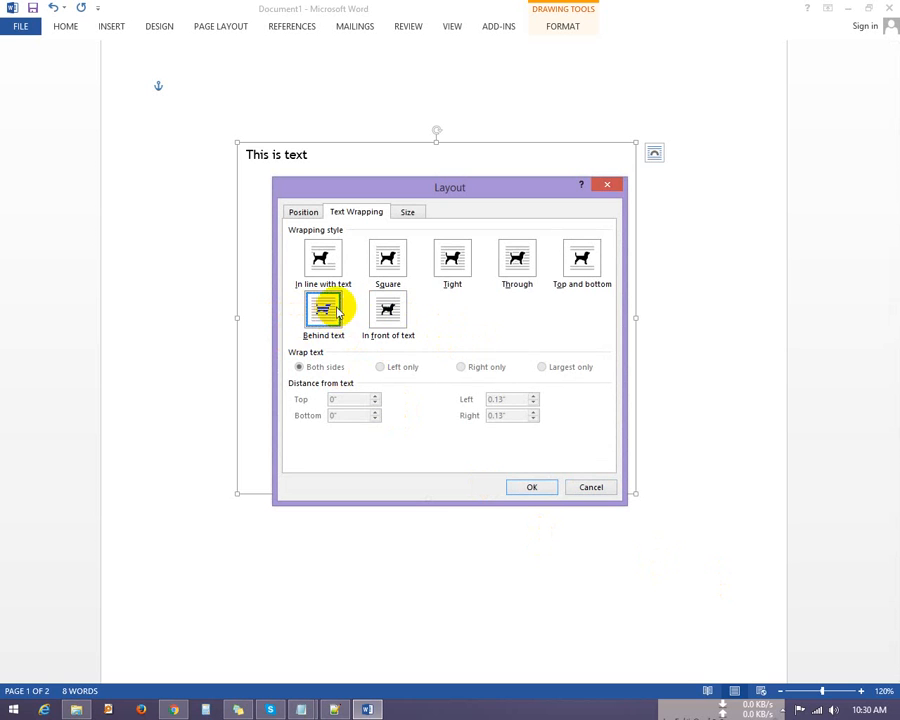
{"action": "left_click", "coordinate": [388, 308]}
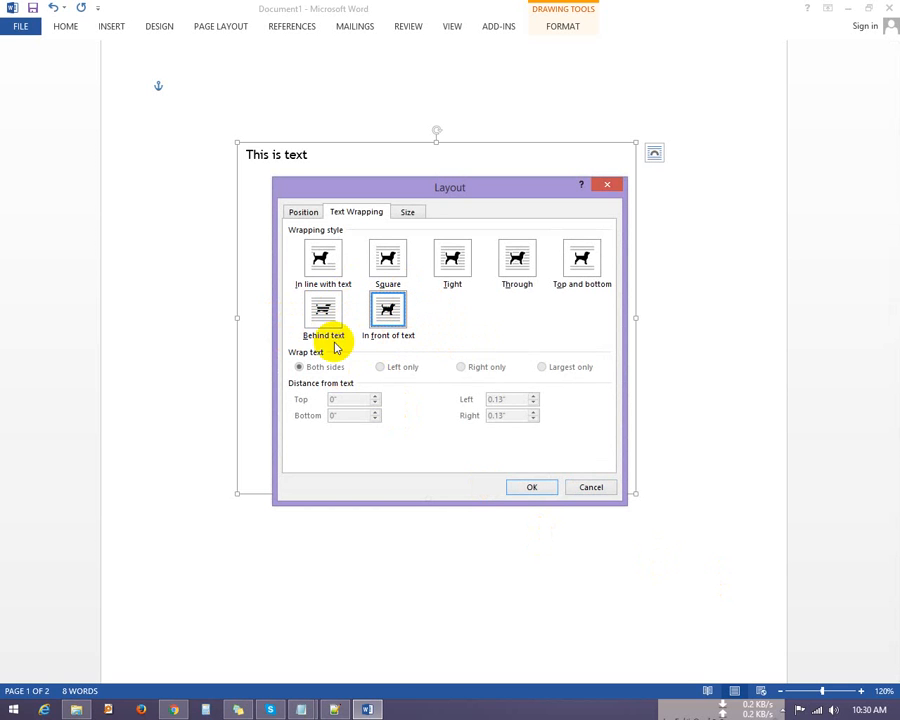
{"action": "left_click", "coordinate": [322, 308]}
Review the text box's position, size and text wrapping settings, and accept the layout with Behind text wrapping
{"action": "left_click", "coordinate": [304, 211]}
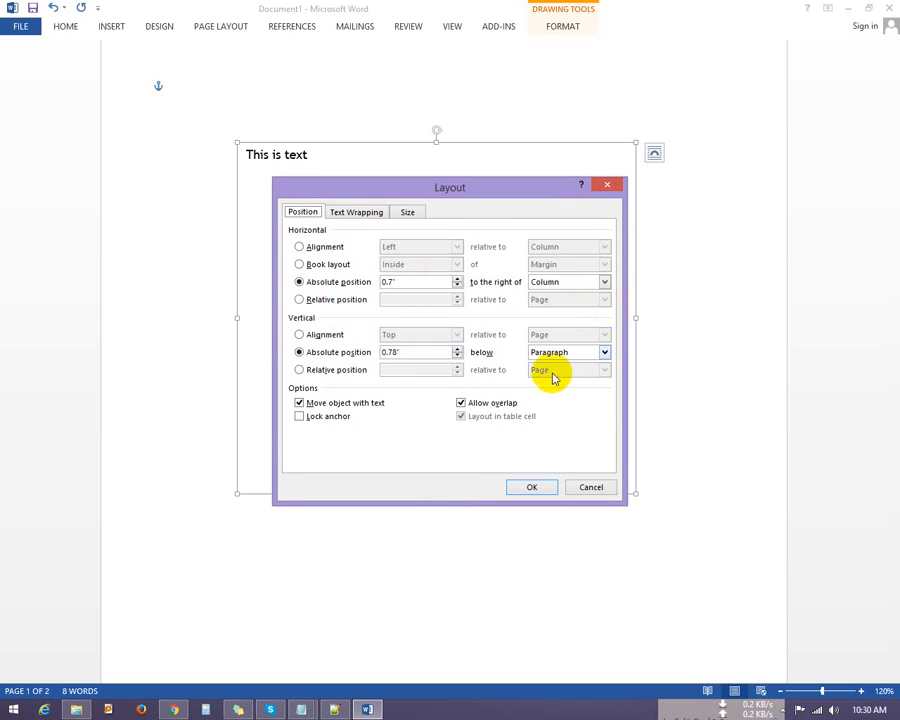
{"action": "left_click", "coordinate": [354, 214]}
{"action": "left_click", "coordinate": [420, 214]}
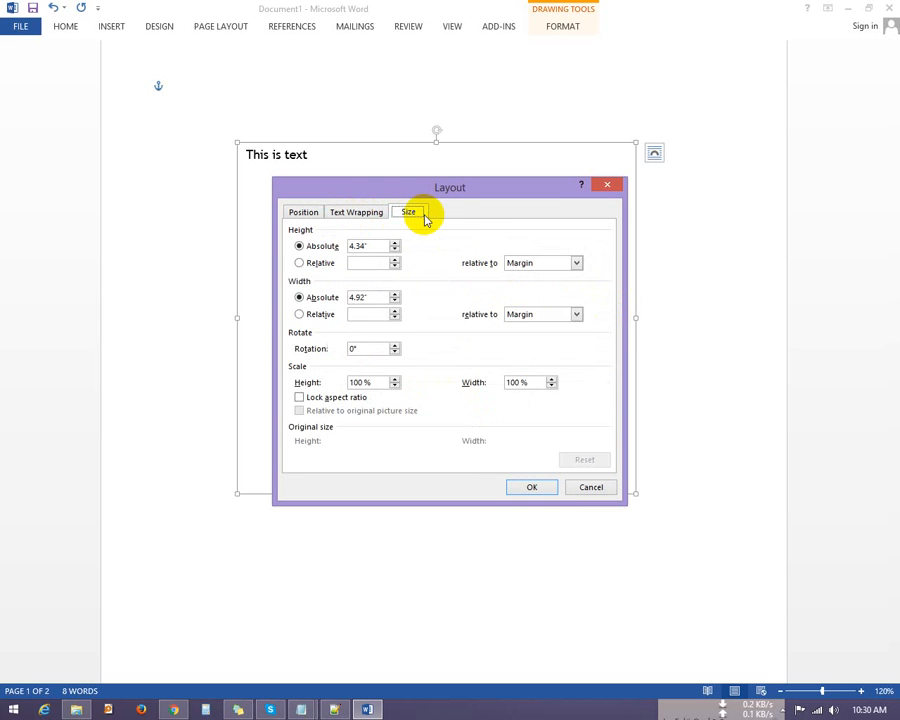
{"action": "left_click", "coordinate": [352, 215]}
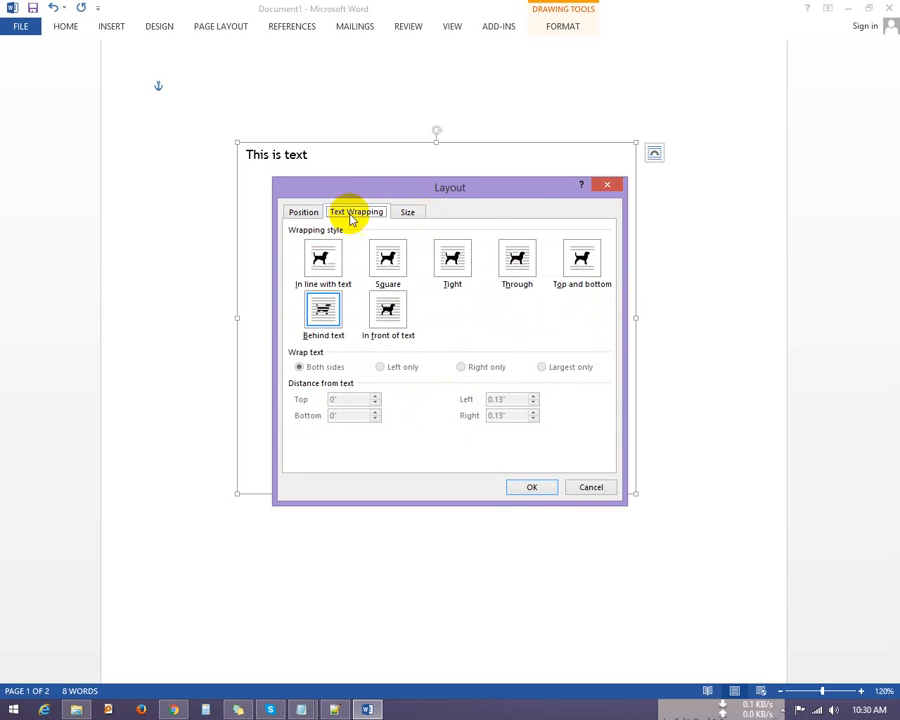
{"action": "left_click", "coordinate": [527, 489]}
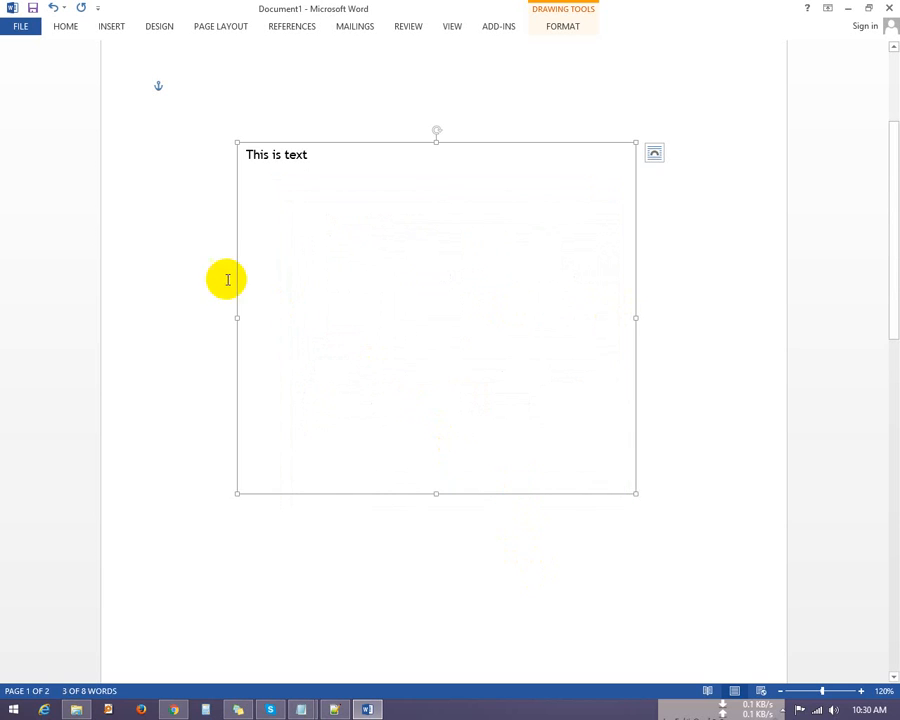
Enter a run of repeated "sdf" sample text on the body line crossing "This is text", and delete that line
{"action": "left_click_drag", "start_coordinate": [635, 493], "coordinate": [461, 236]}
{"action": "left_click", "coordinate": [209, 157]}
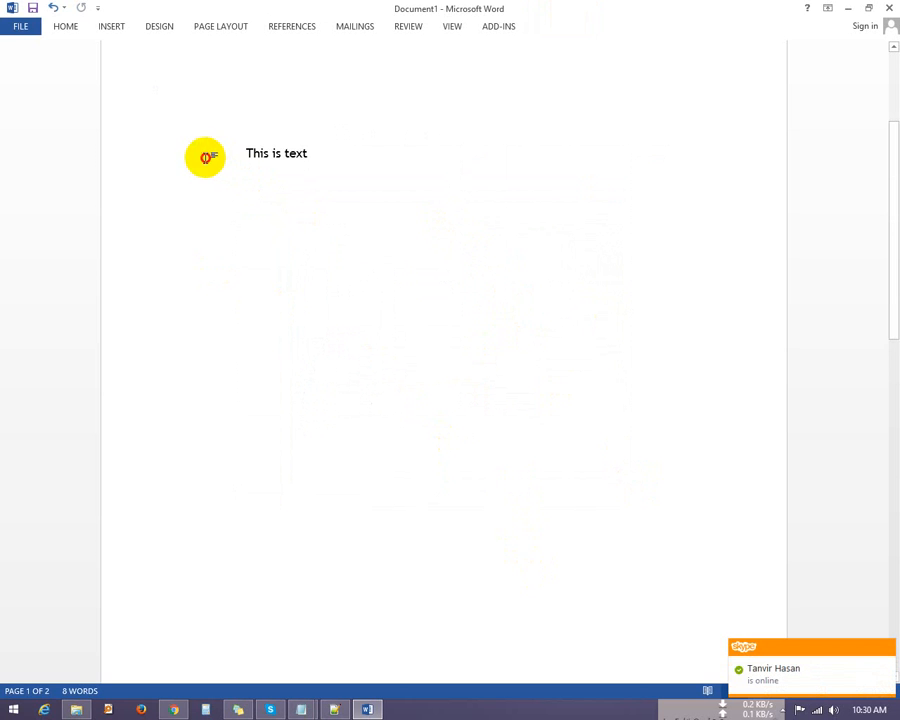
{"action": "type", "text": "sdfsdf"}
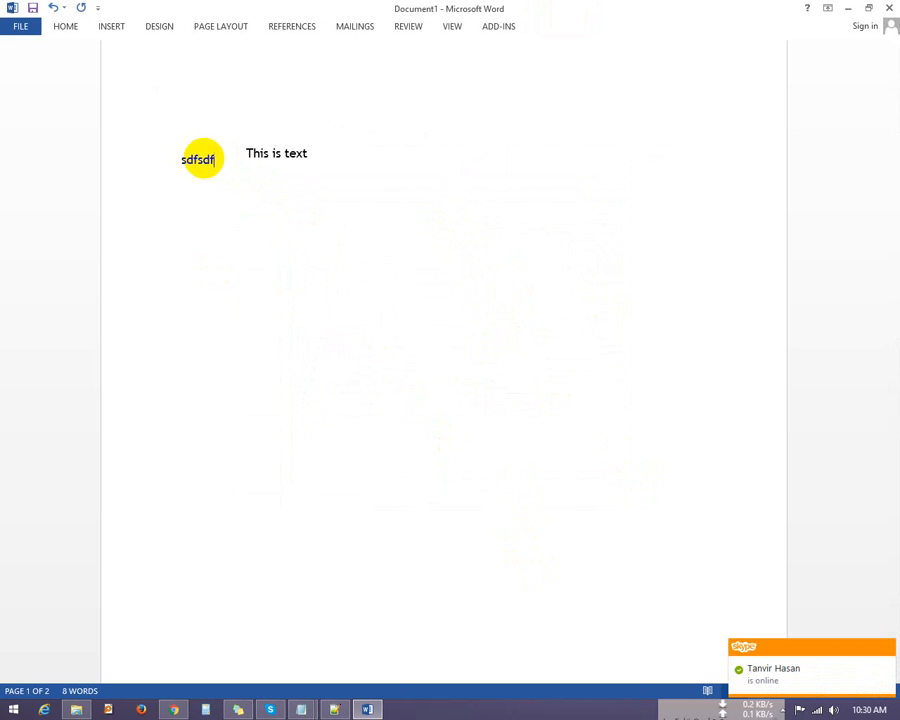
{"action": "type", "text": "sdfsdf"}
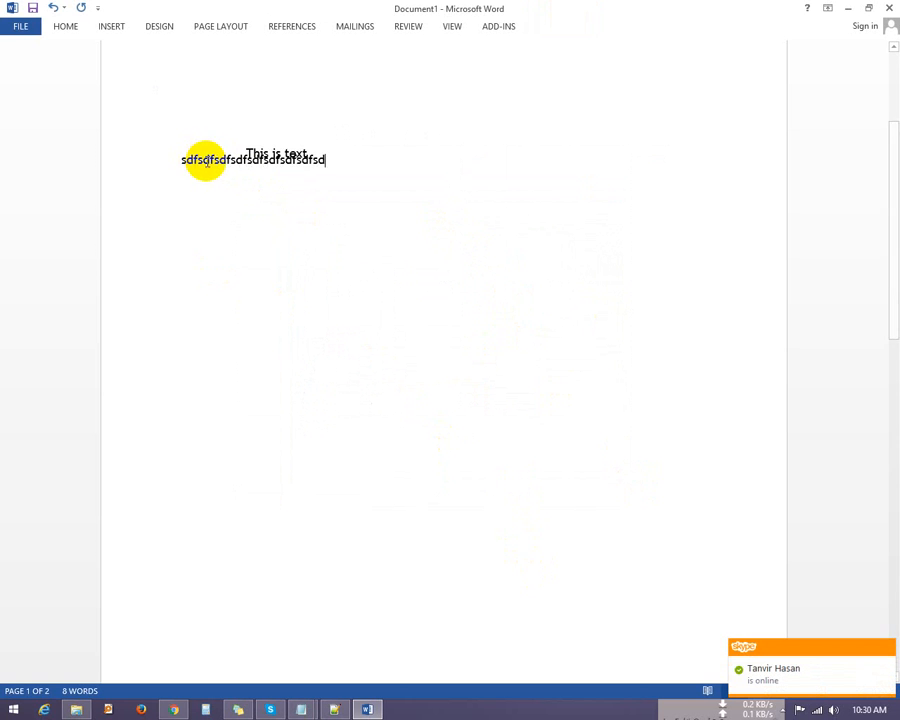
{"action": "type", "text": "sdfsdfsdfsdfsdf"}
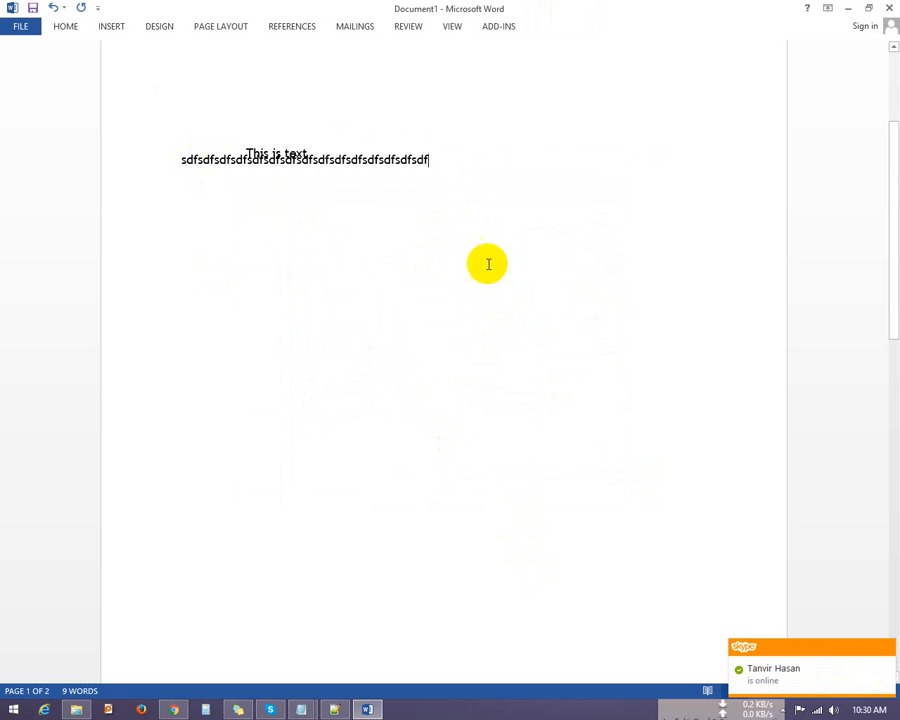
{"action": "left_click_drag", "start_coordinate": [430, 160], "coordinate": [141, 150]}
{"action": "key", "text": "BackSpace"}
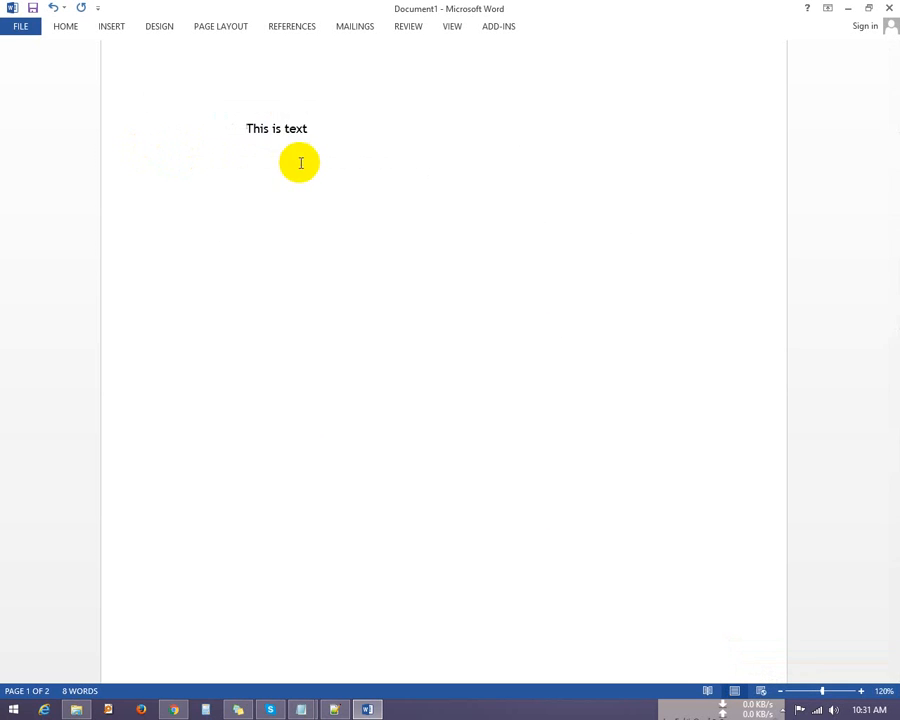
Delete the text box containing "This is text" from page one
{"action": "left_click", "coordinate": [303, 145]}
{"action": "left_click", "coordinate": [437, 118]}
{"action": "key", "text": "Delete"}
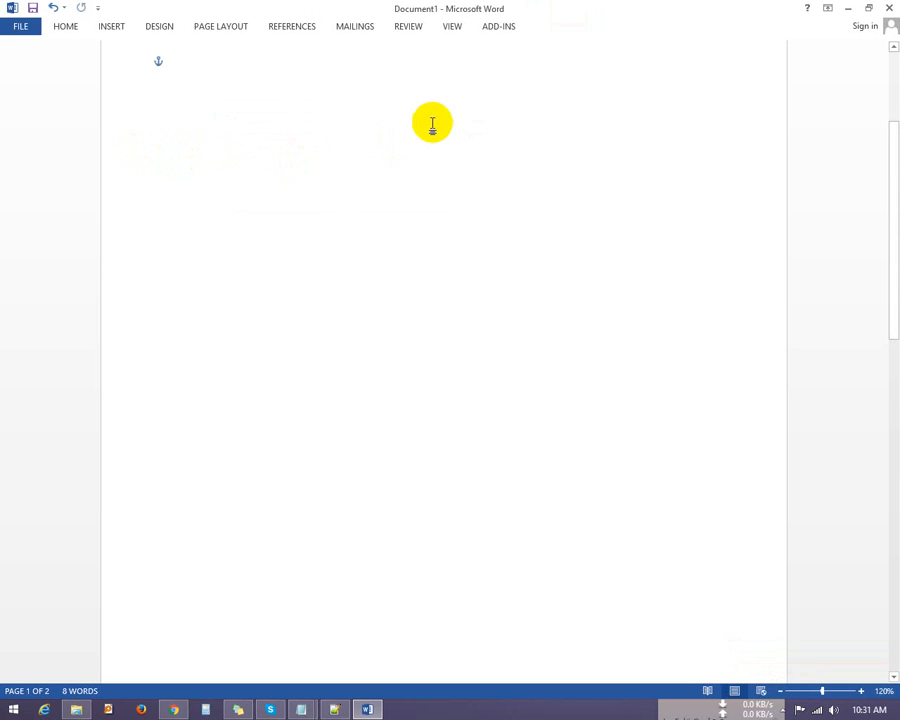
Set the page color to the standard Green
{"action": "left_click", "coordinate": [168, 30]}
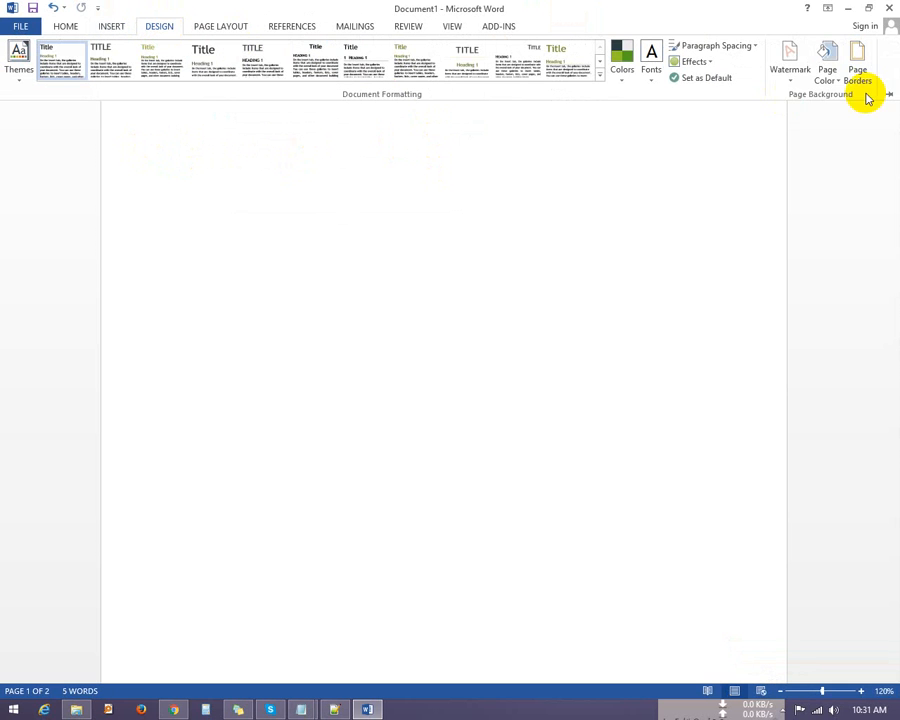
{"action": "left_click", "coordinate": [836, 78]}
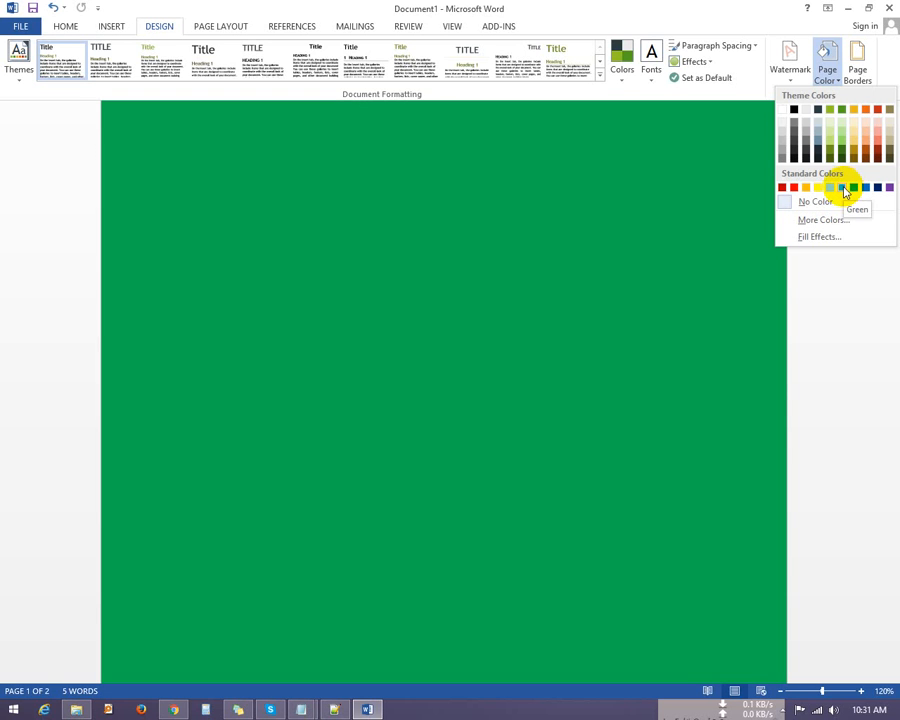
{"action": "left_click", "coordinate": [845, 189]}
{"action": "key", "text": "ctrl+F1"}
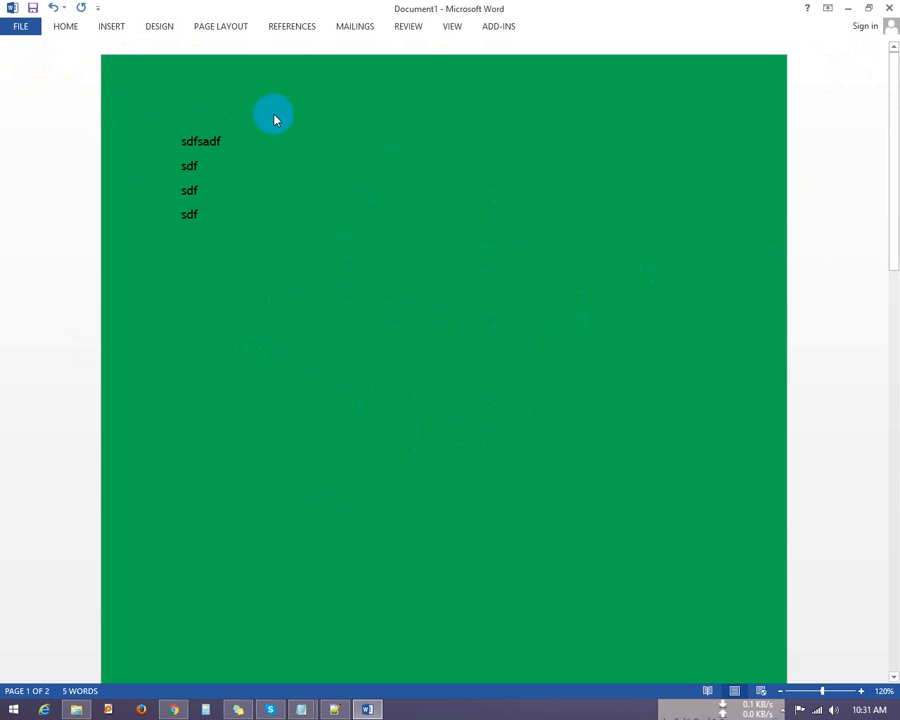
{"action": "double_click", "coordinate": [145, 26]}
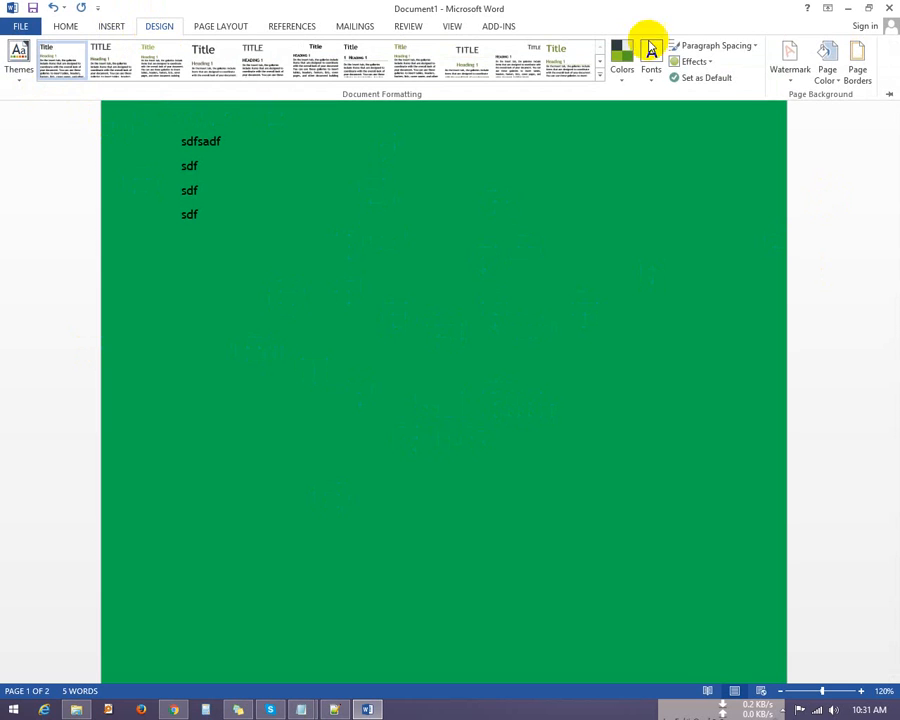
{"action": "left_click", "coordinate": [202, 184]}
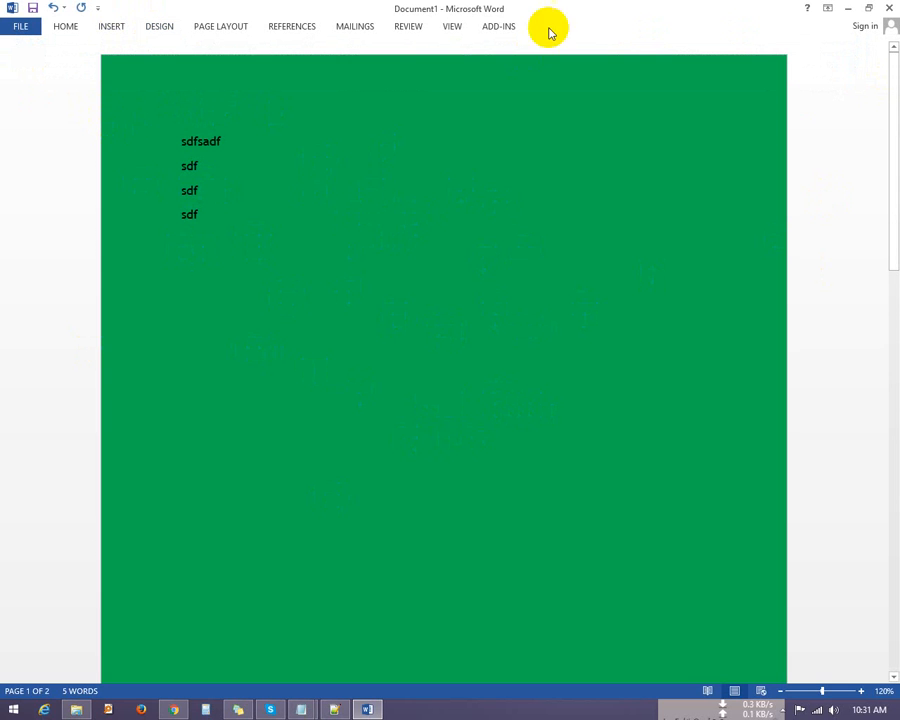
{"action": "left_click", "coordinate": [118, 26]}
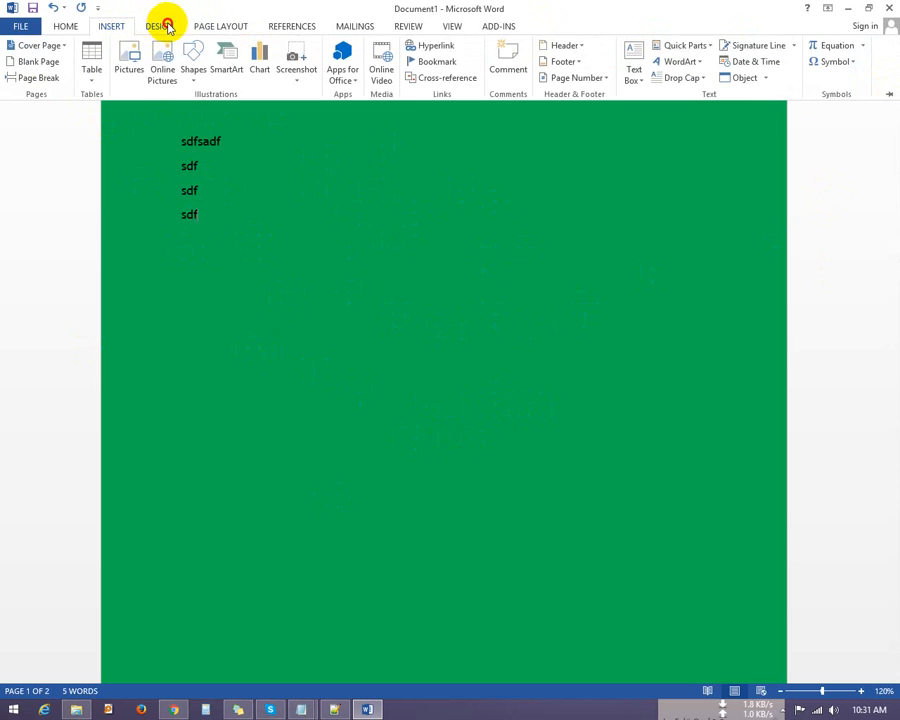
Add a Box page border with the double-line style to the whole document
{"action": "left_click", "coordinate": [160, 26]}
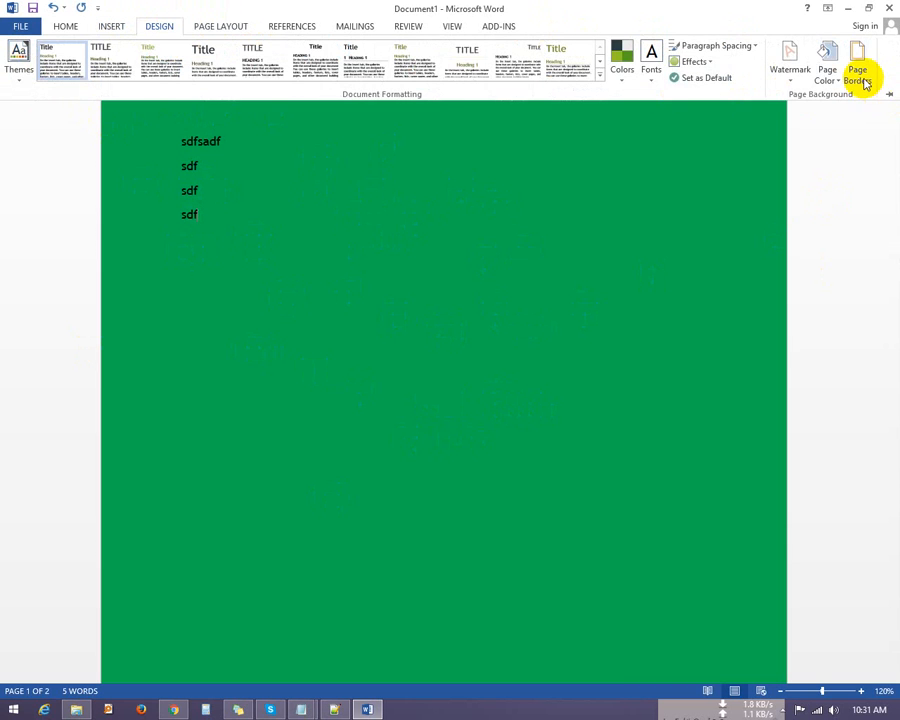
{"action": "left_click", "coordinate": [860, 74]}
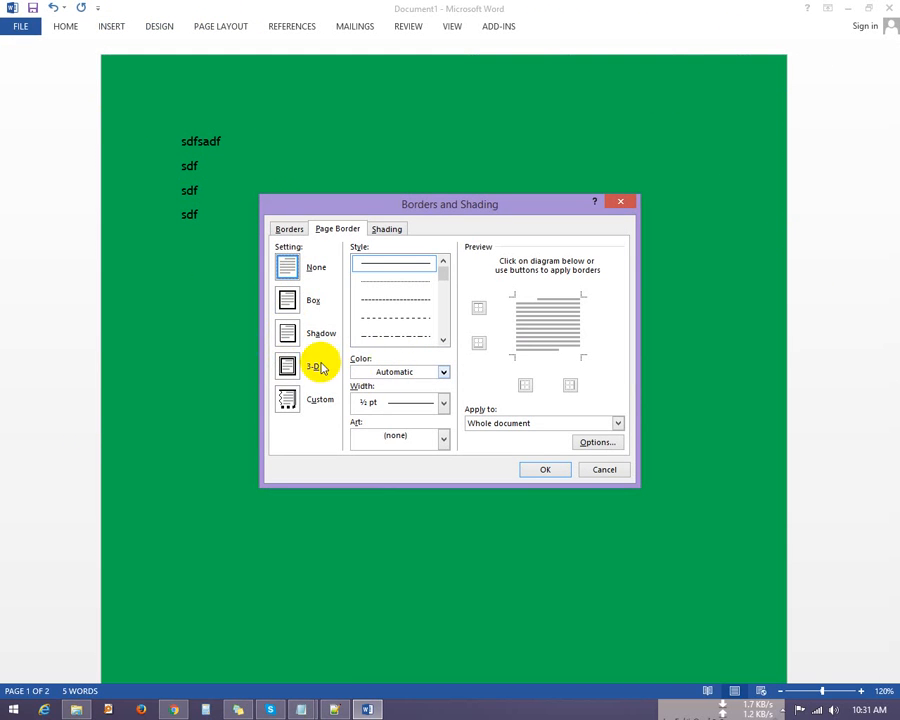
{"action": "left_click", "coordinate": [288, 300]}
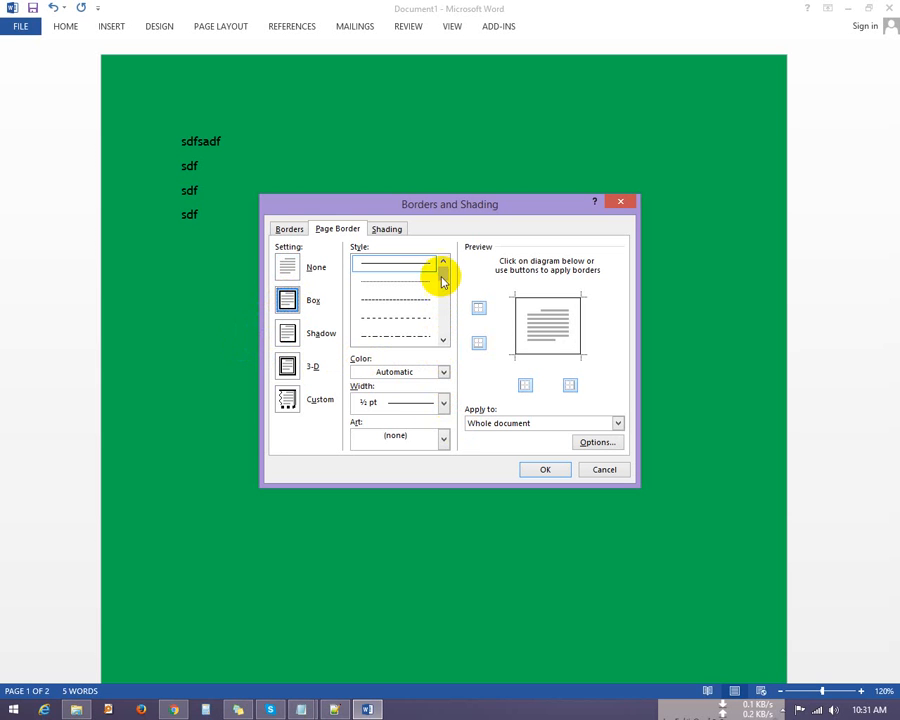
{"action": "left_click", "coordinate": [447, 341]}
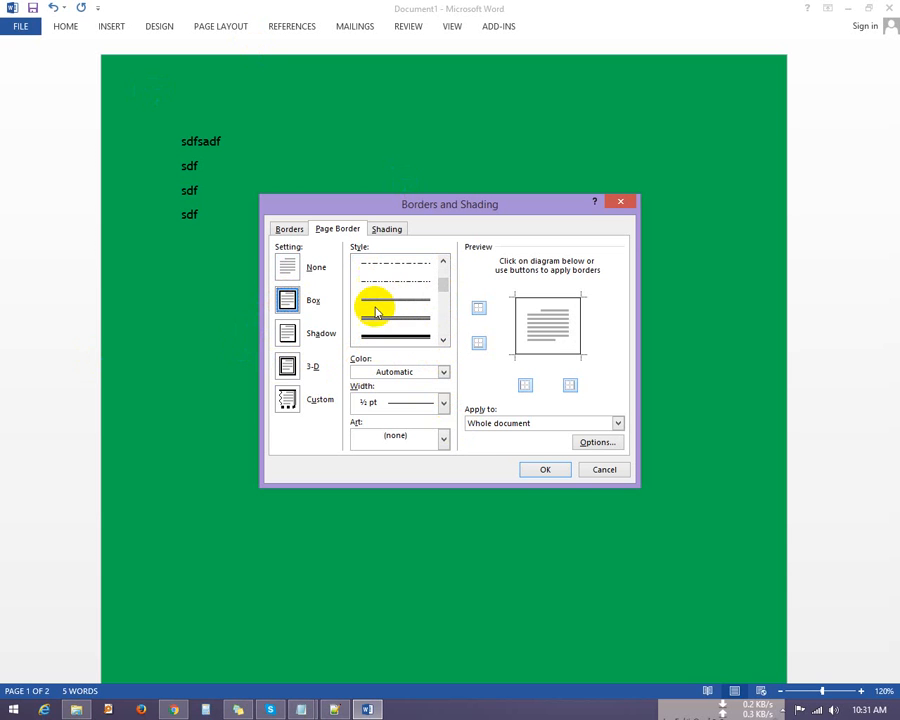
{"action": "left_click", "coordinate": [540, 468]}
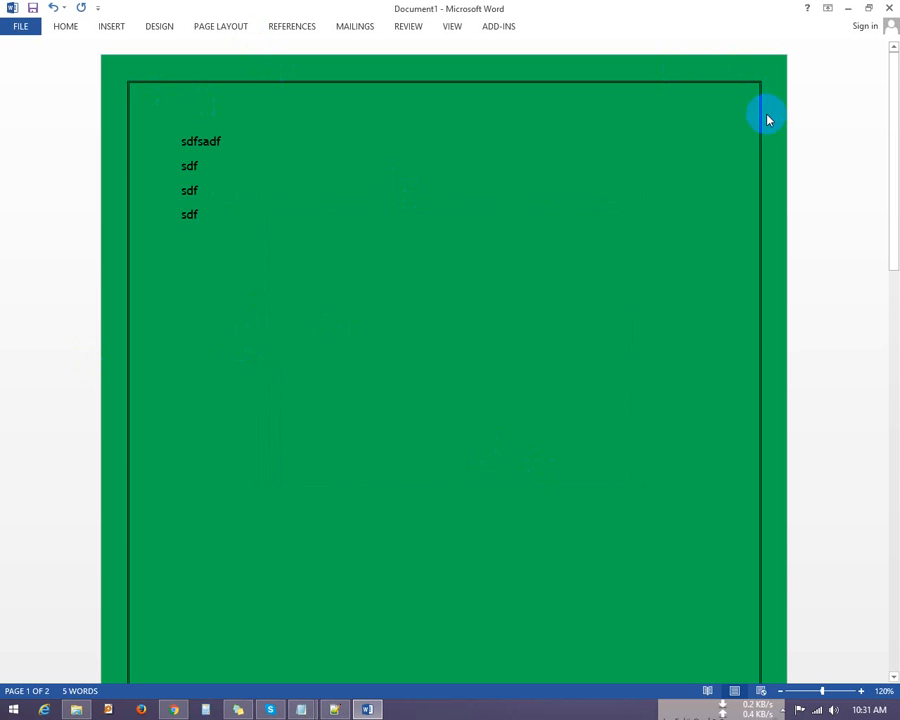
Preview the Shadow, 3-D and Custom settings for the double-line page border
{"action": "left_click", "coordinate": [160, 27]}
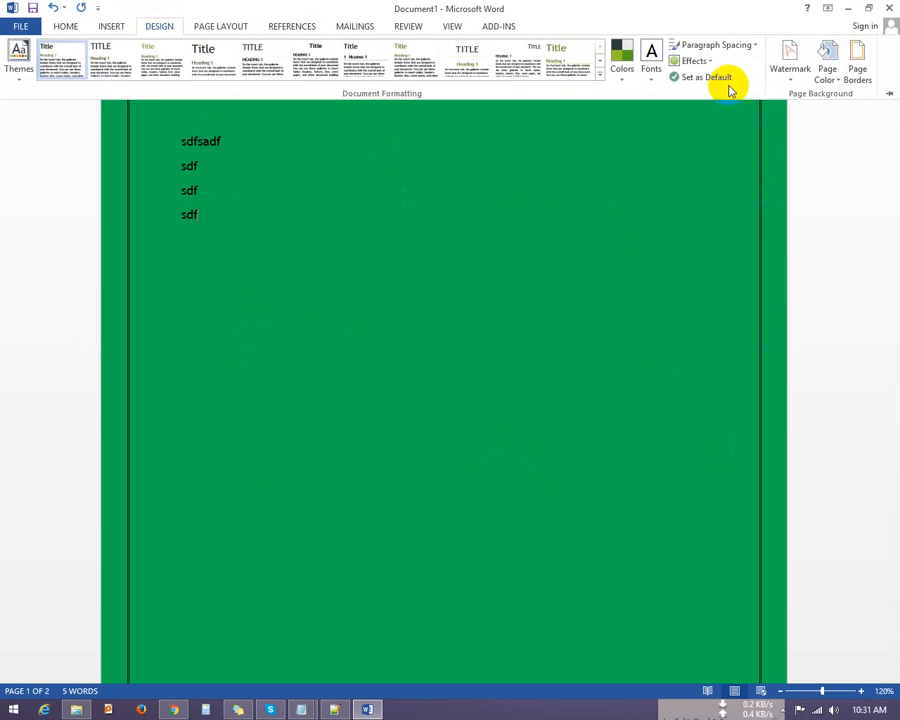
{"action": "left_click", "coordinate": [858, 72]}
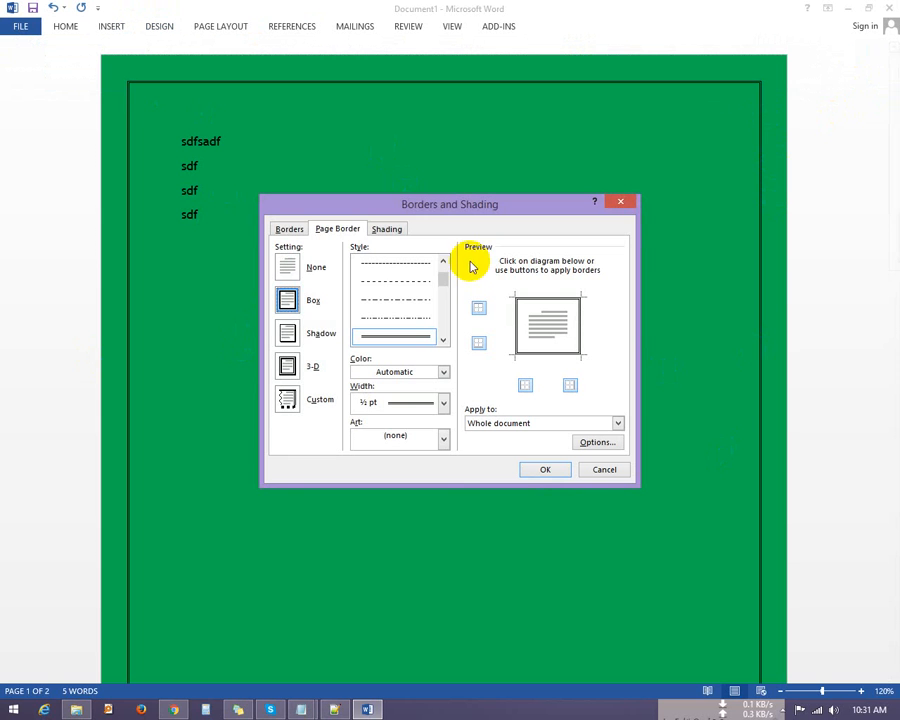
{"action": "left_click", "coordinate": [287, 332]}
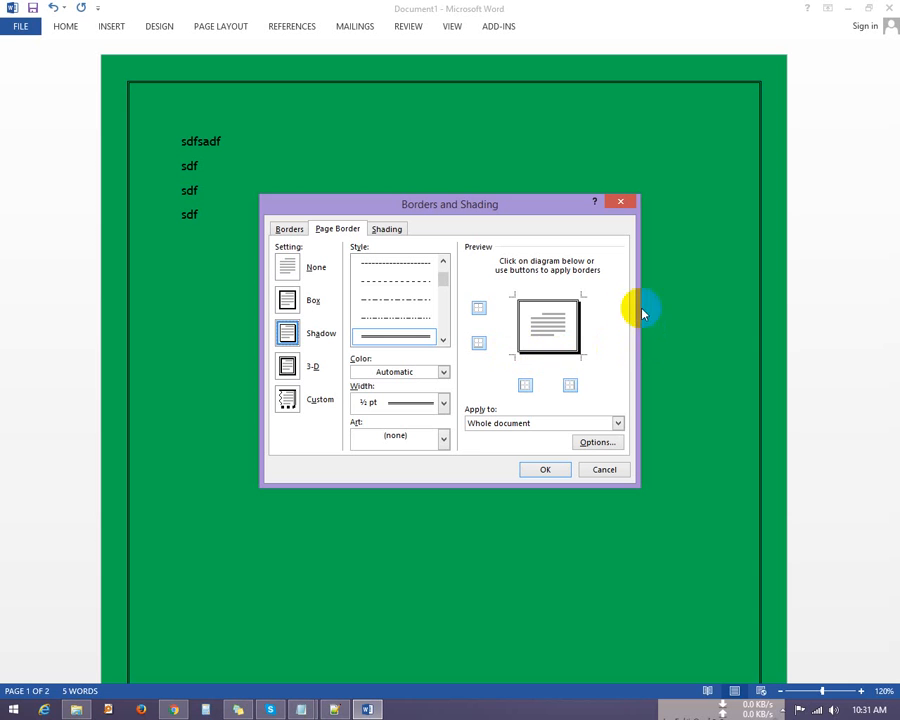
{"action": "left_click", "coordinate": [287, 366]}
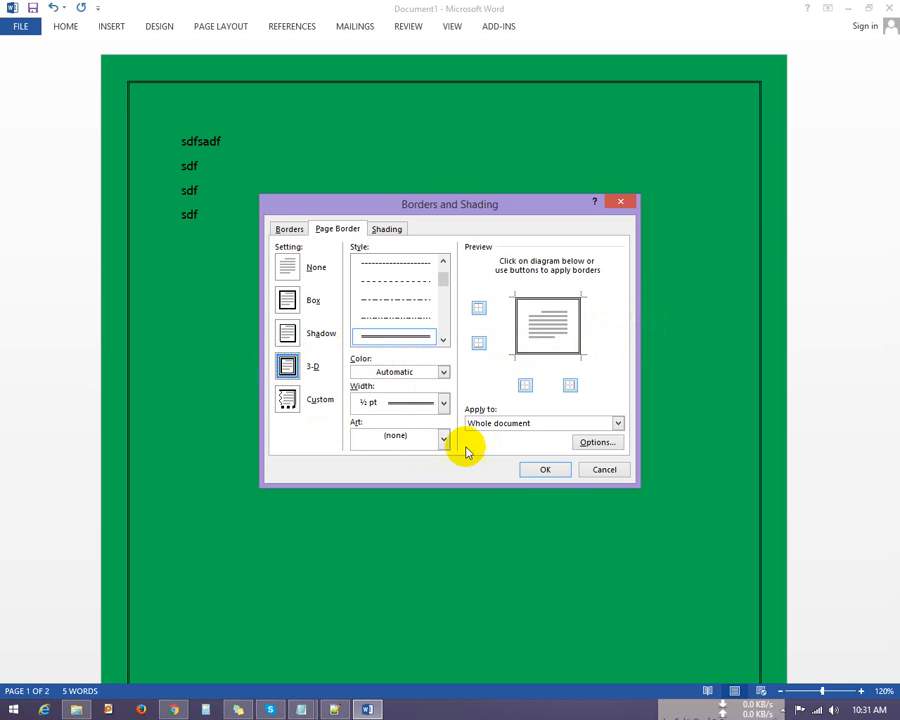
{"action": "left_click", "coordinate": [288, 402]}
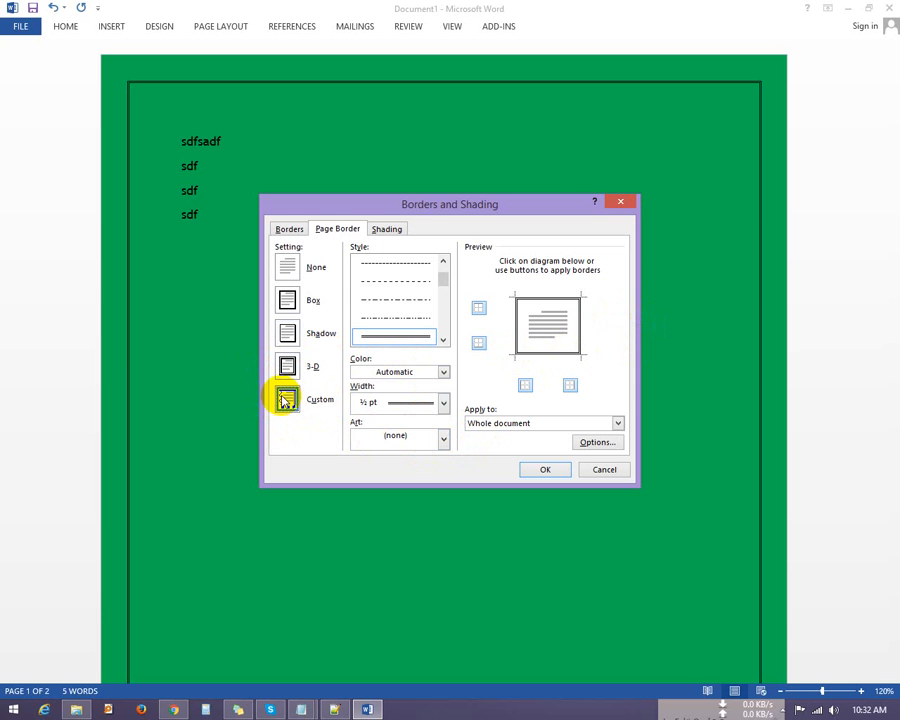
Apply the red flower with green leaves art as a Box page border on the whole document
{"action": "left_click", "coordinate": [445, 441]}
{"action": "scroll", "coordinate": [405, 480], "scroll_direction": "down", "scroll_amount": 5}
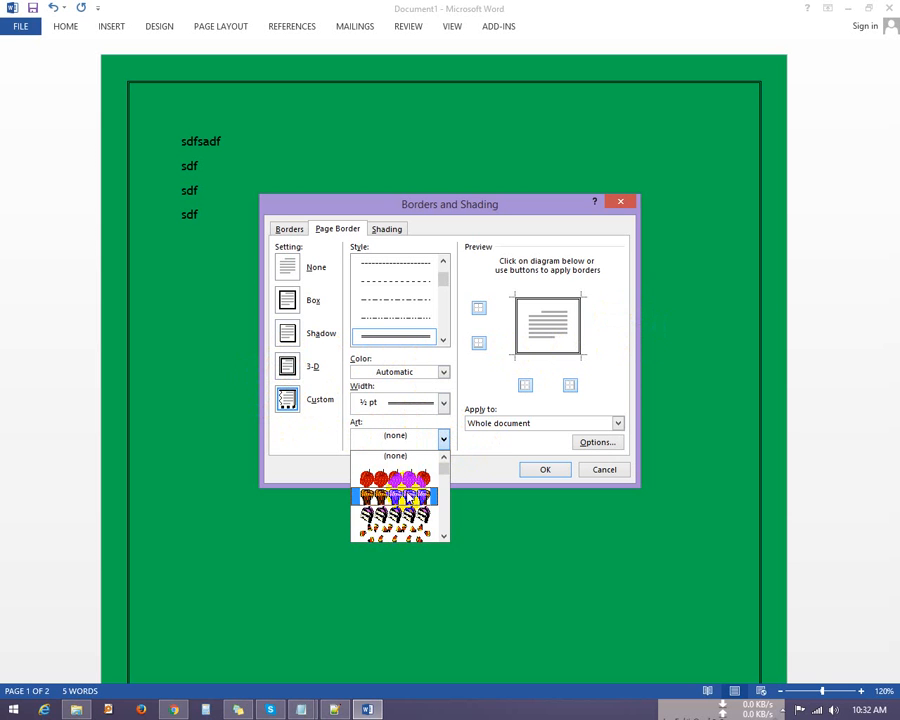
{"action": "scroll", "coordinate": [406, 488], "scroll_direction": "down", "scroll_amount": 5}
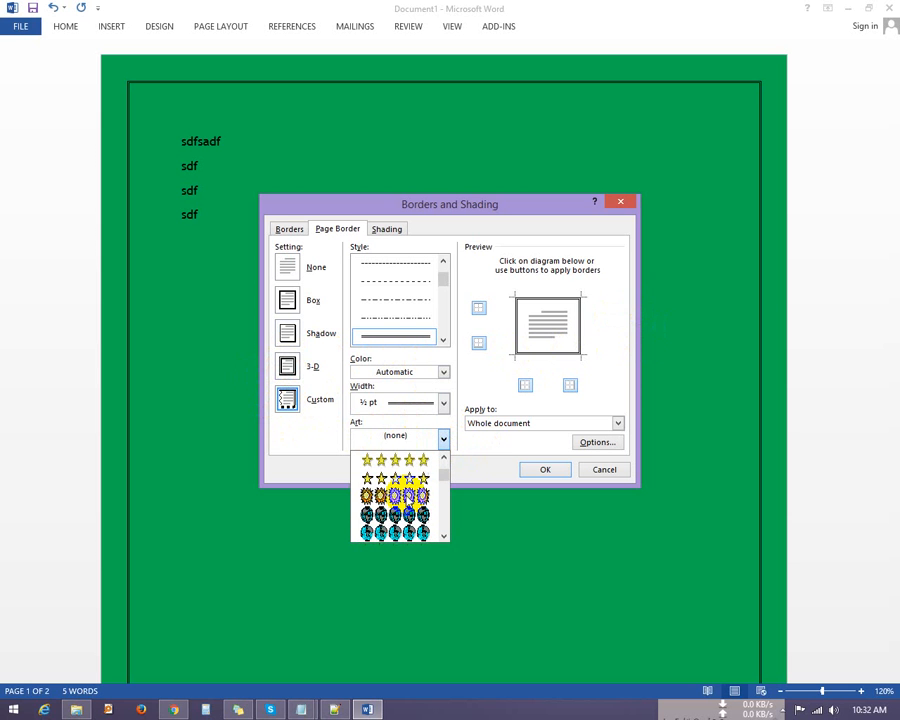
{"action": "scroll", "coordinate": [400, 500], "scroll_direction": "down", "scroll_amount": 8}
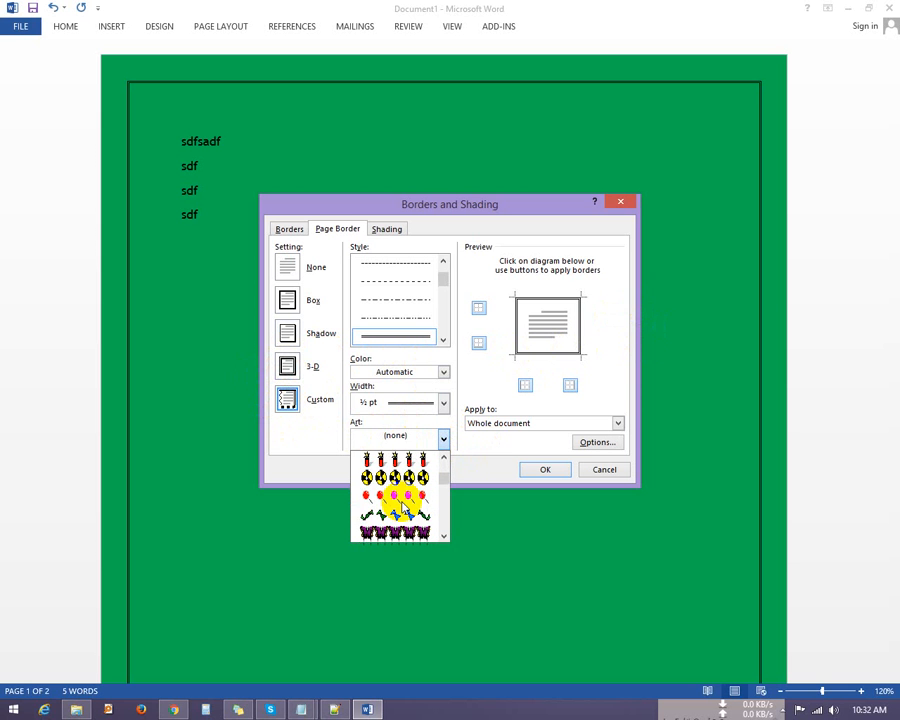
{"action": "scroll", "coordinate": [401, 505], "scroll_direction": "down", "scroll_amount": 8}
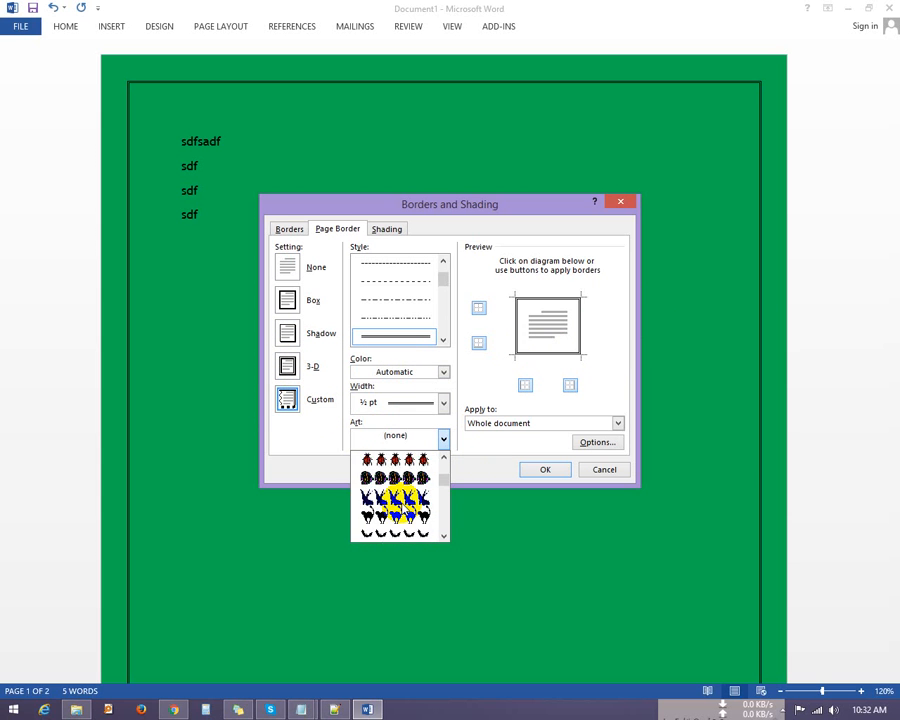
{"action": "scroll", "coordinate": [395, 512], "scroll_direction": "down", "scroll_amount": 2}
{"action": "left_click", "coordinate": [391, 518]}
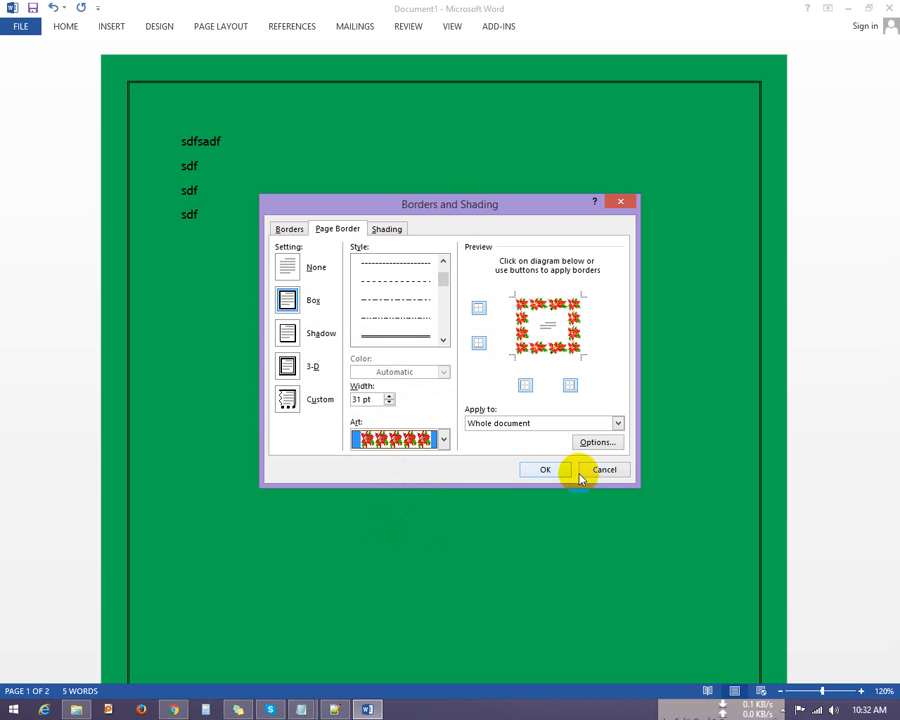
{"action": "left_click", "coordinate": [545, 471]}
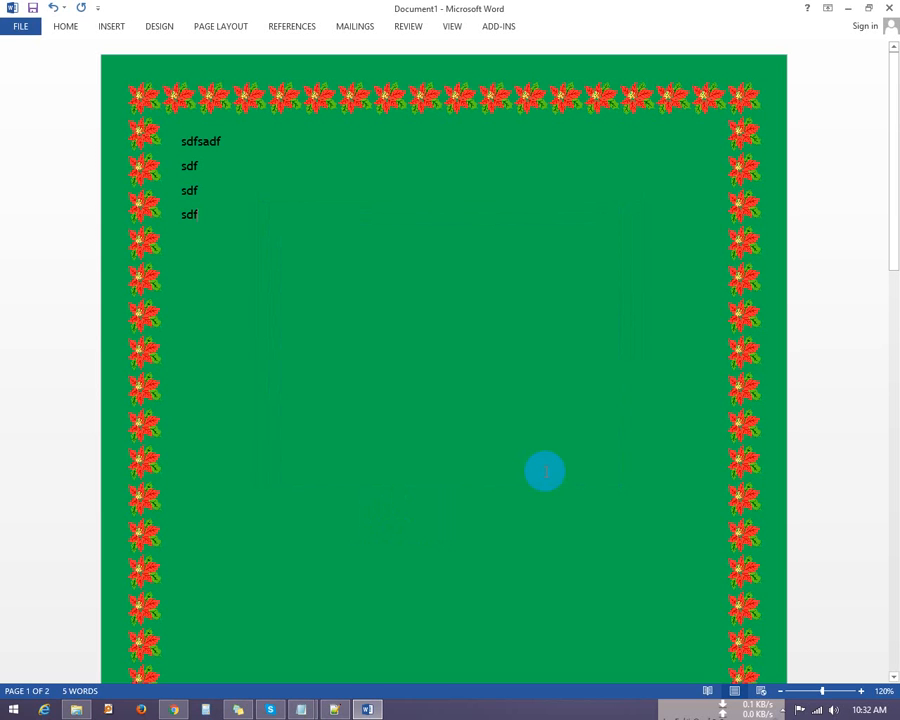
Reduce the width of the red flower art page border to 22 pt
{"action": "left_click", "coordinate": [159, 26]}
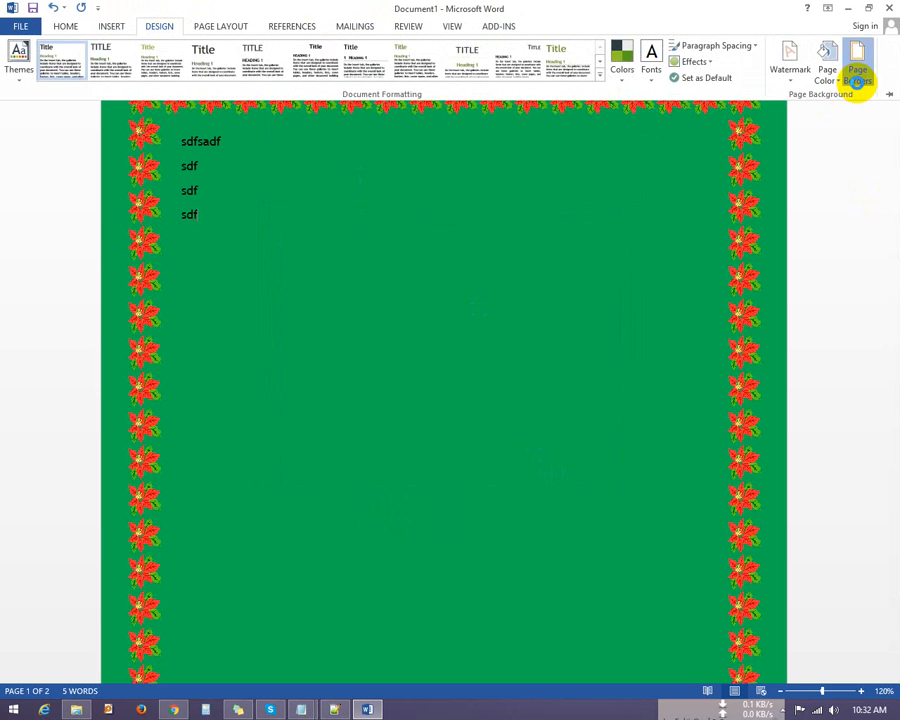
{"action": "left_click", "coordinate": [858, 78]}
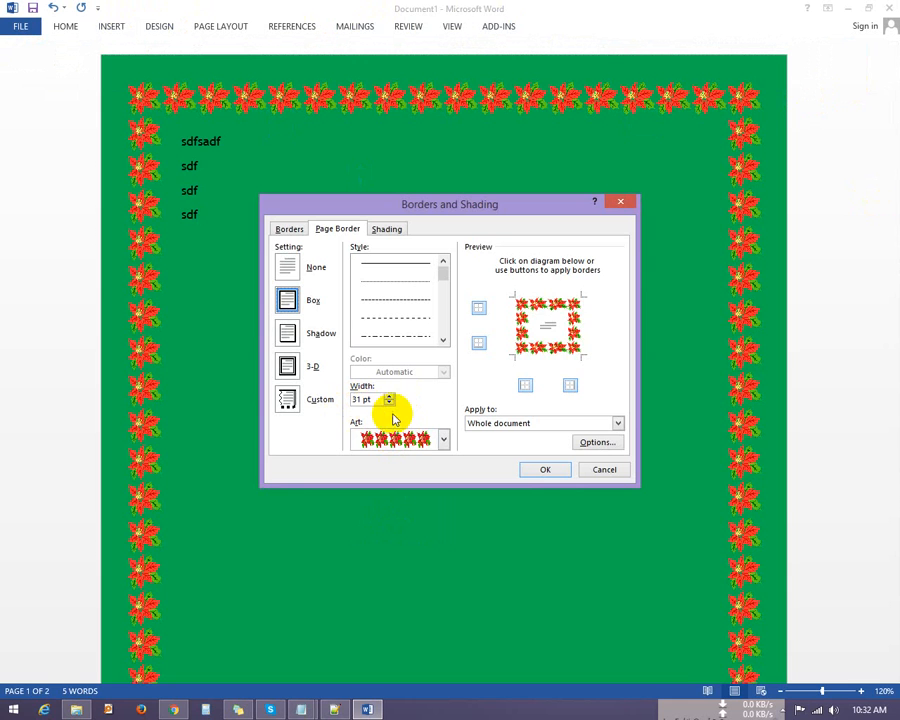
{"action": "left_click", "coordinate": [390, 402]}
{"action": "left_click", "coordinate": [390, 402]}
{"action": "left_click", "coordinate": [390, 402]}
{"action": "left_click", "coordinate": [390, 402]}
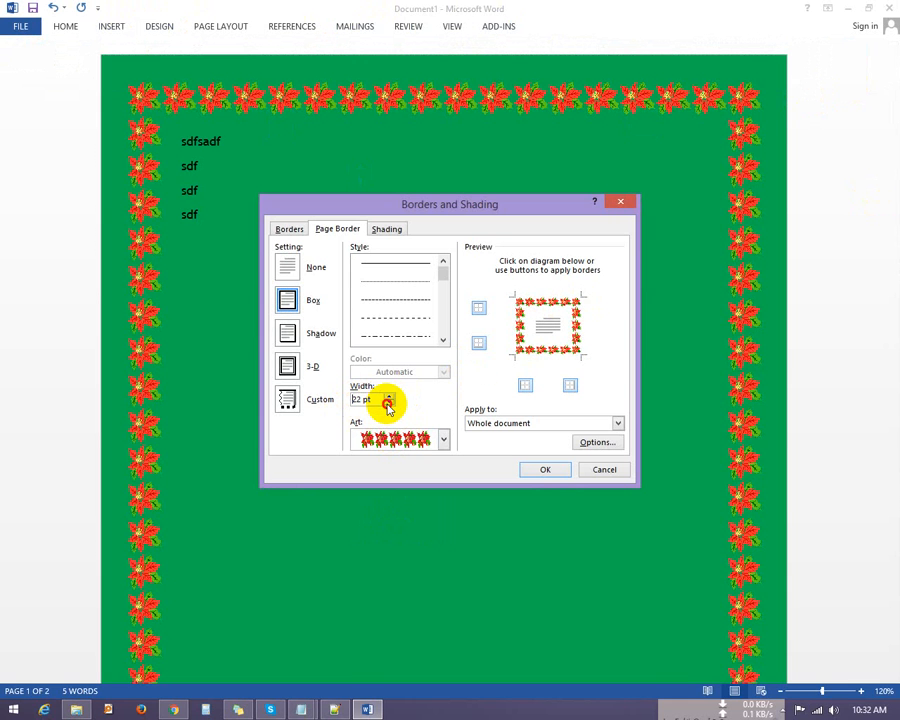
{"action": "left_click", "coordinate": [545, 469]}
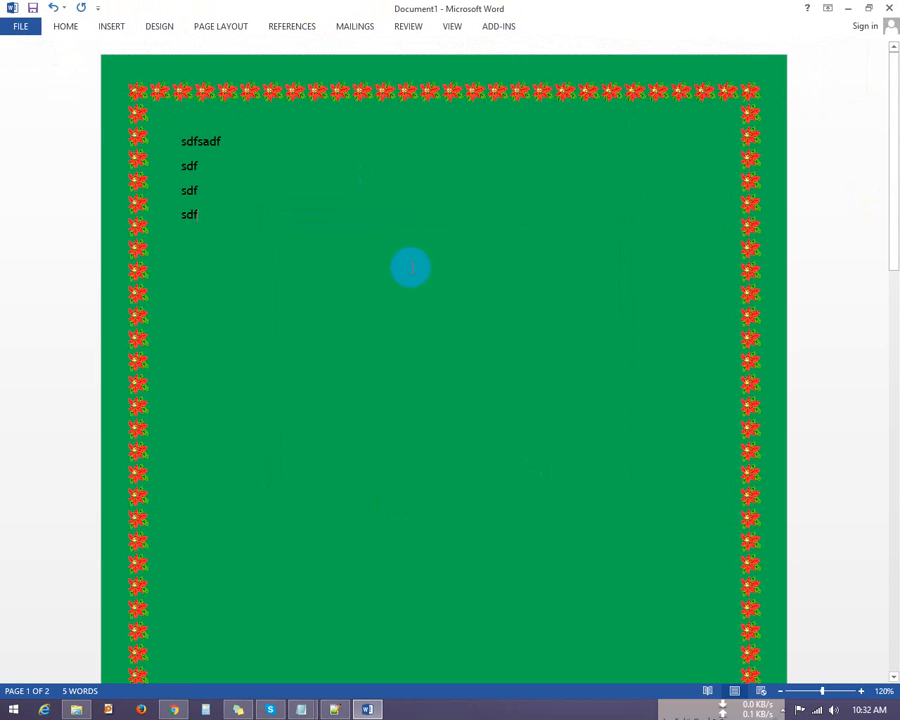
Delete all the sample text lines, from "sdfsadf" through the last "sdf", on page one
{"action": "scroll", "coordinate": [373, 385], "scroll_direction": "down", "scroll_amount": 5}
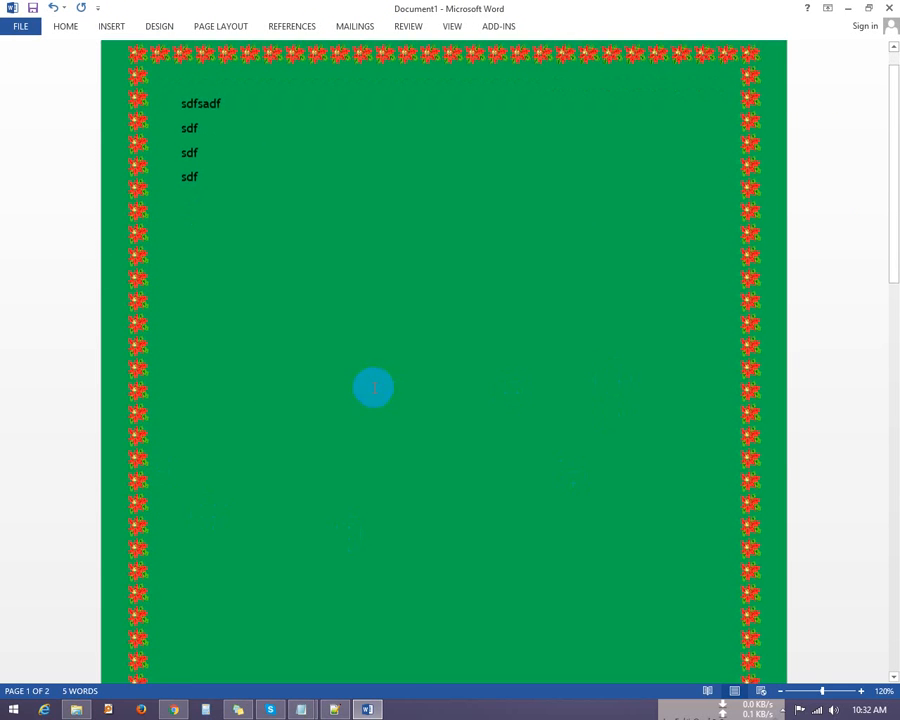
{"action": "scroll", "coordinate": [373, 385], "scroll_direction": "down", "scroll_amount": 10}
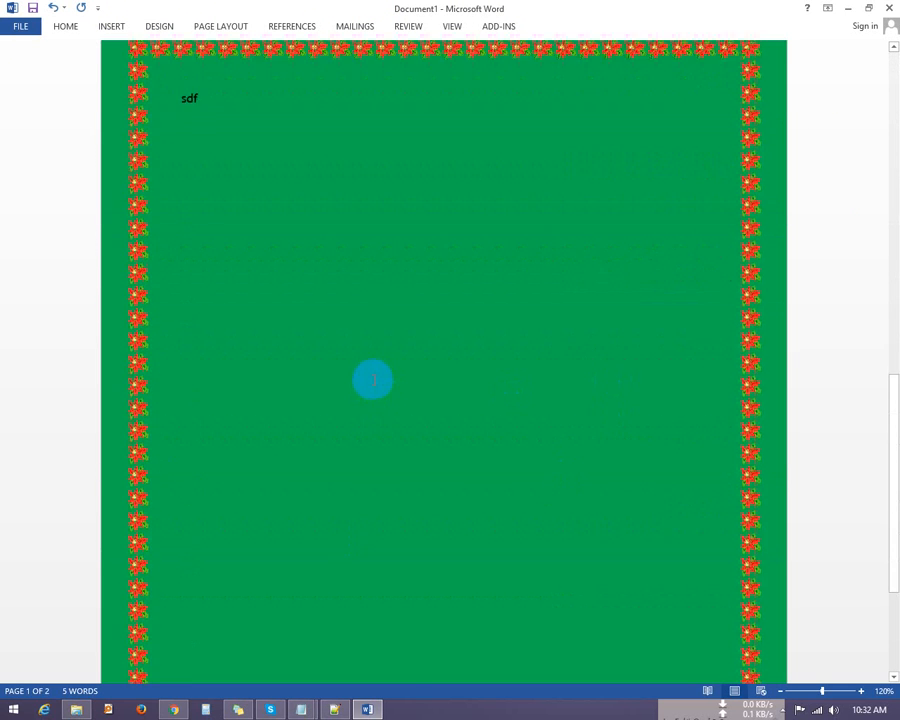
{"action": "scroll", "coordinate": [868, 468], "scroll_direction": "down", "scroll_amount": 1}
{"action": "left_click_drag", "start_coordinate": [893, 497], "coordinate": [889, 22]}
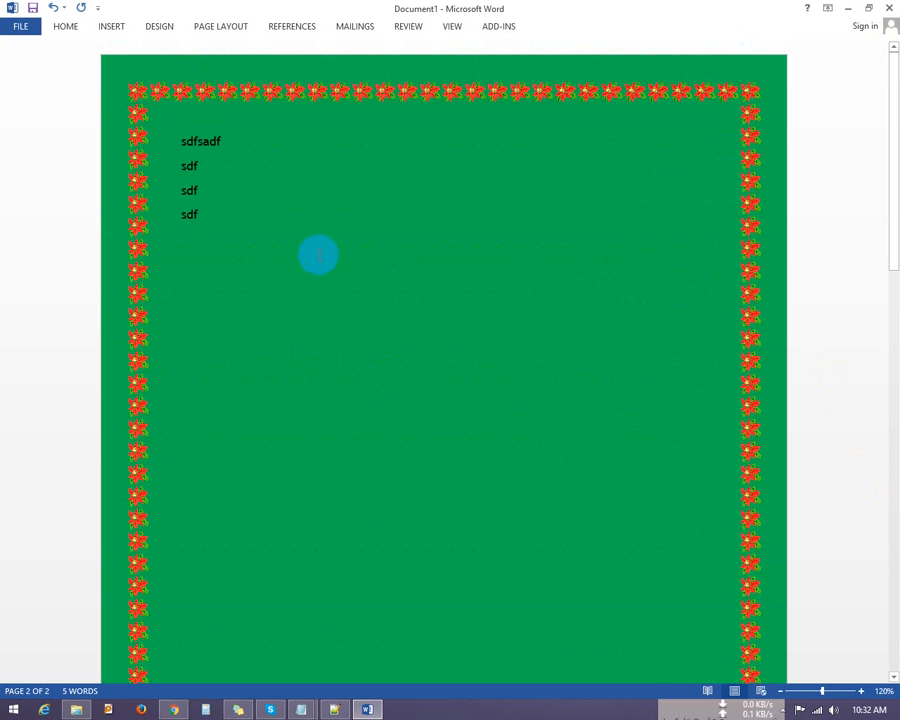
{"action": "left_click", "coordinate": [270, 247]}
{"action": "left_click_drag", "start_coordinate": [424, 275], "coordinate": [148, 110]}
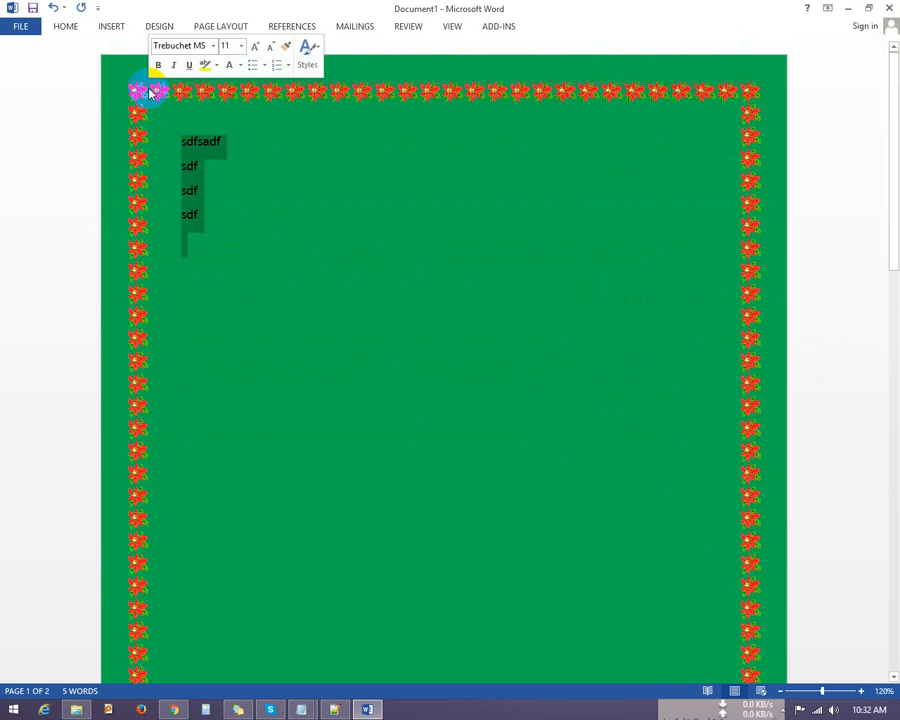
{"action": "left_click", "coordinate": [148, 119]}
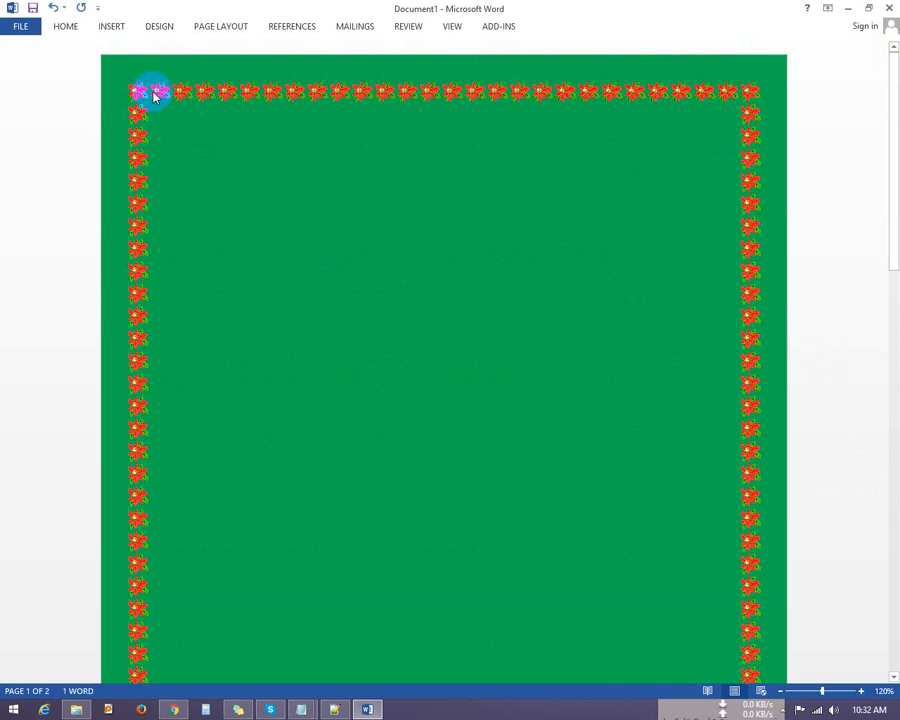
{"action": "scroll", "coordinate": [750, 190], "scroll_direction": "down", "scroll_amount": 12}
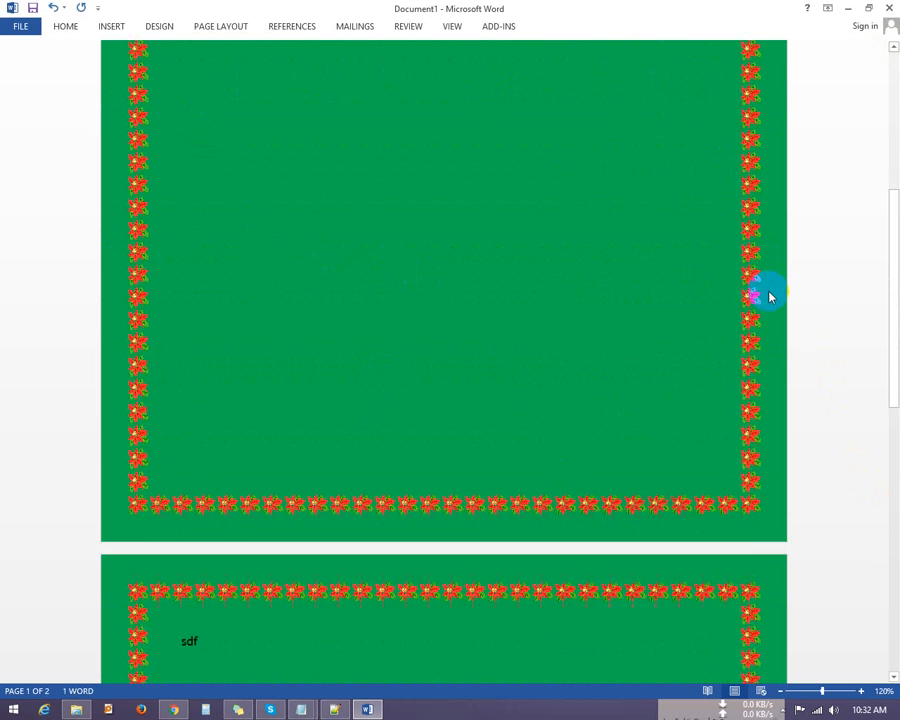
{"action": "left_click", "coordinate": [251, 254]}
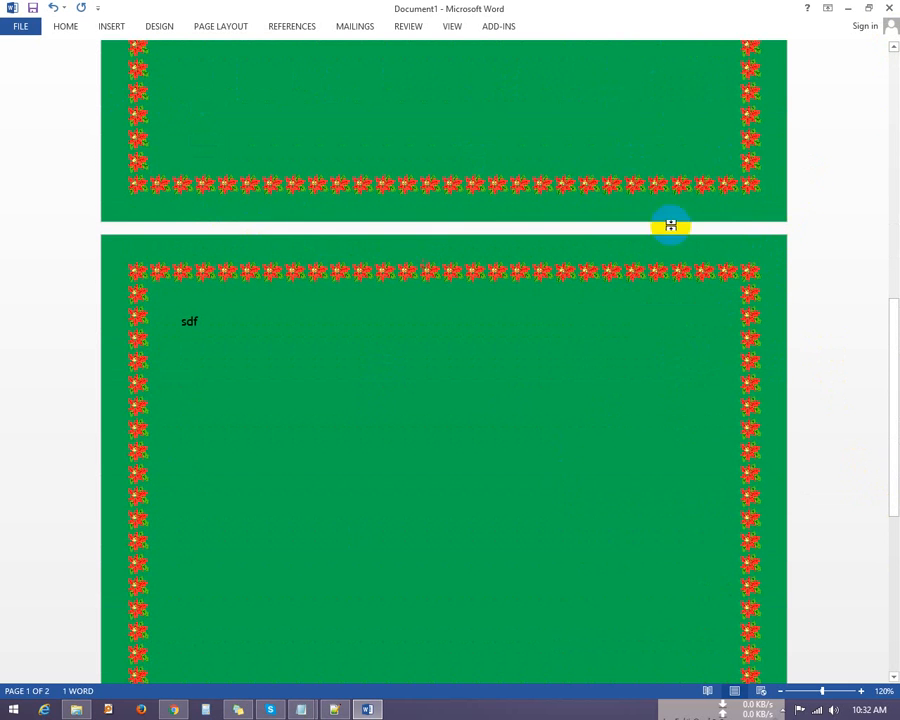
{"action": "scroll", "coordinate": [488, 195], "scroll_direction": "up", "scroll_amount": 12}
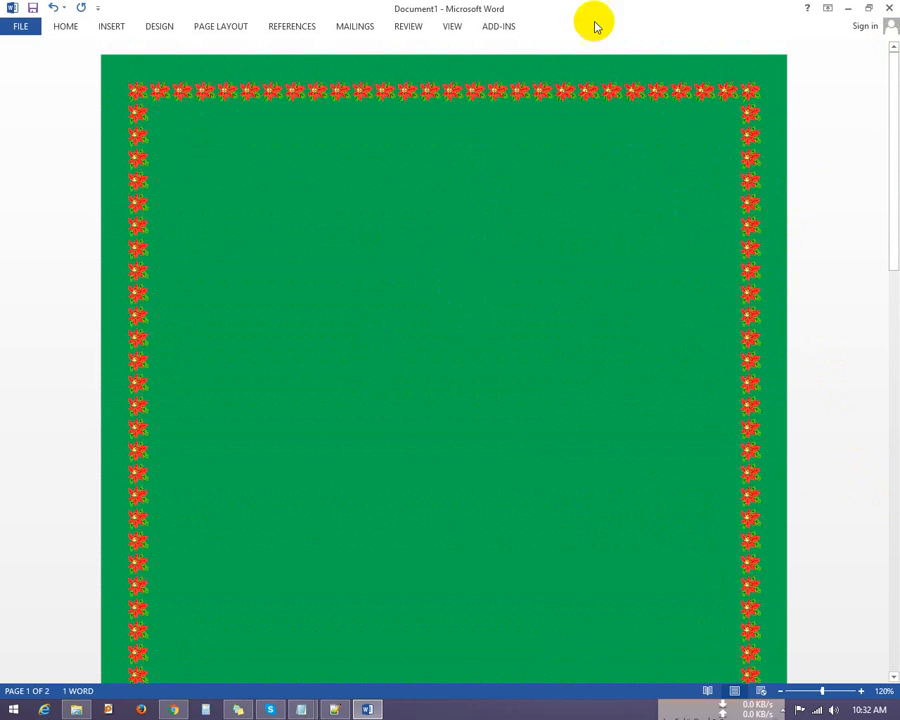
{"action": "left_click", "coordinate": [157, 26]}
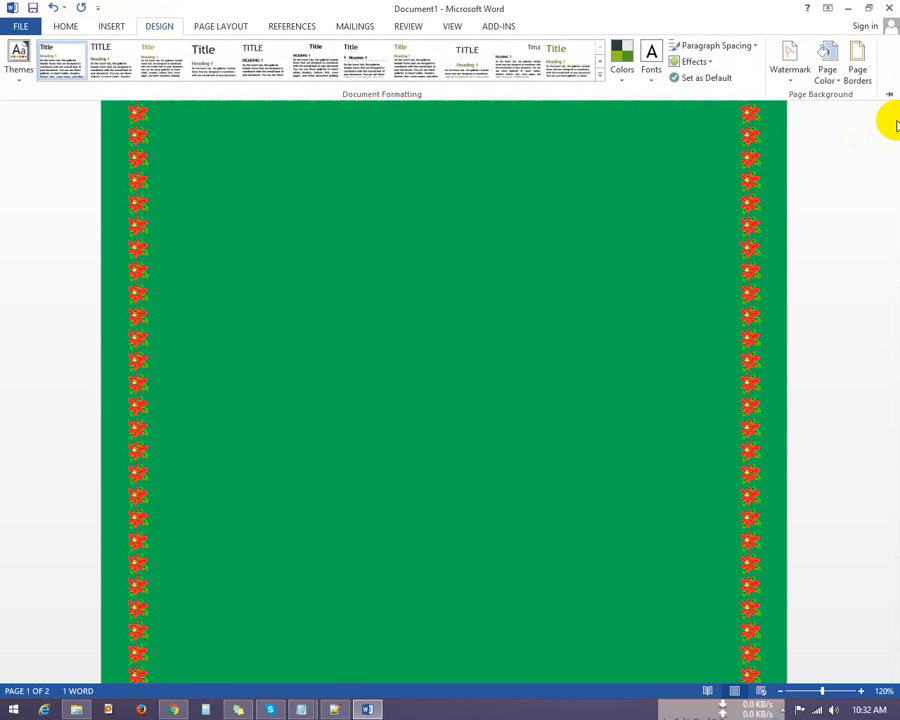
{"action": "left_click", "coordinate": [430, 160]}
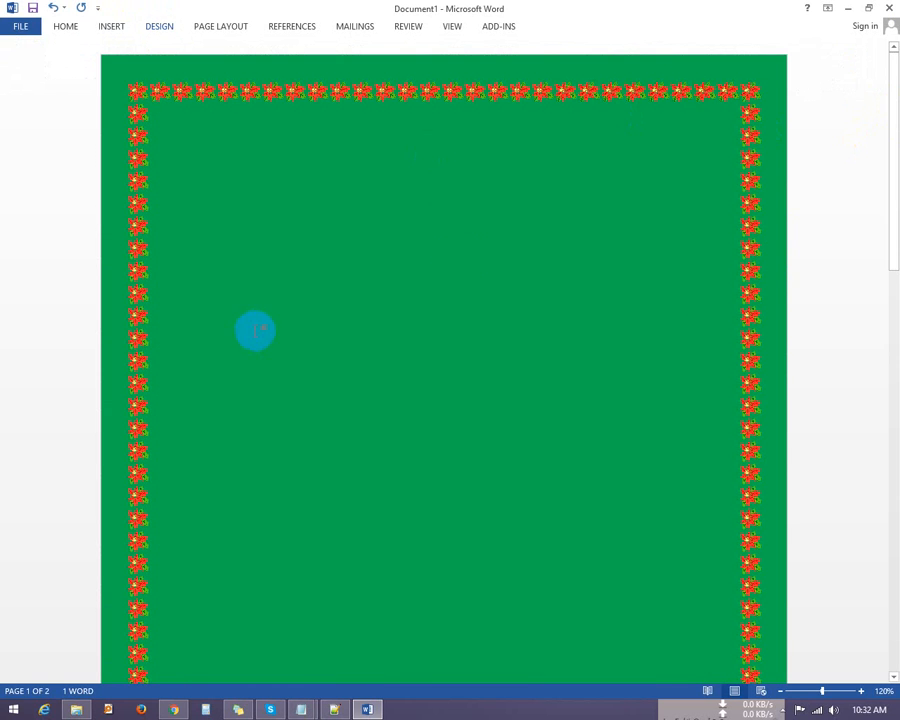
{"action": "left_click", "coordinate": [168, 32]}
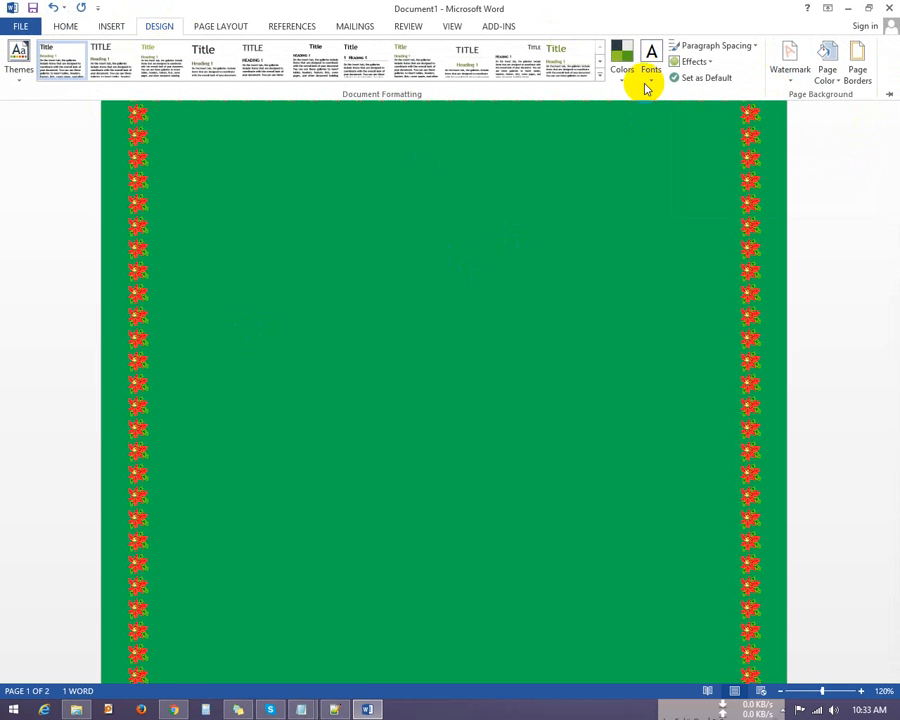
{"action": "left_click", "coordinate": [216, 26]}
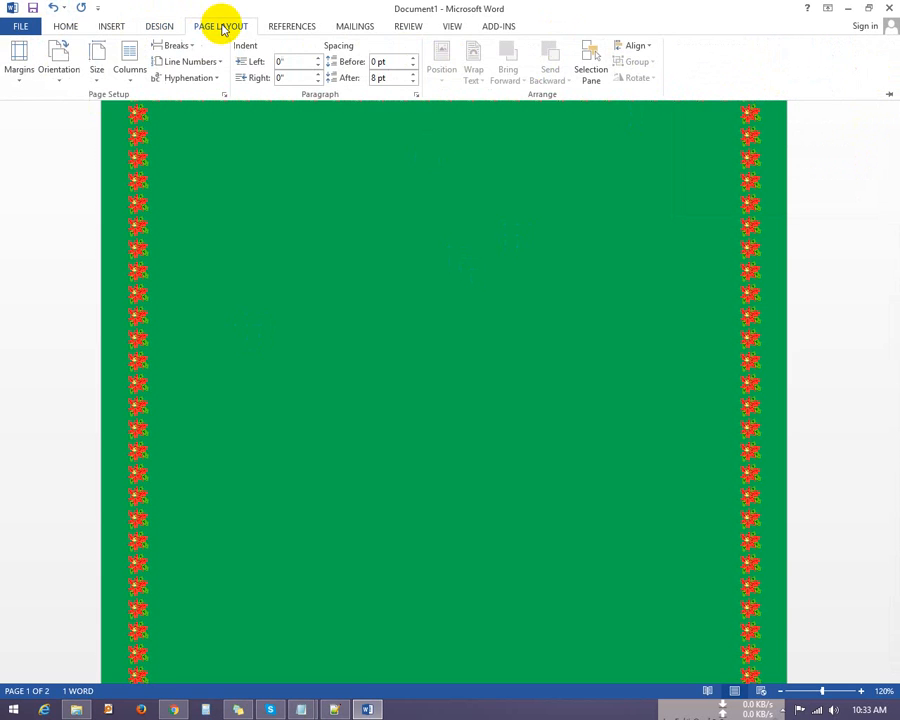
{"action": "left_click", "coordinate": [453, 277]}
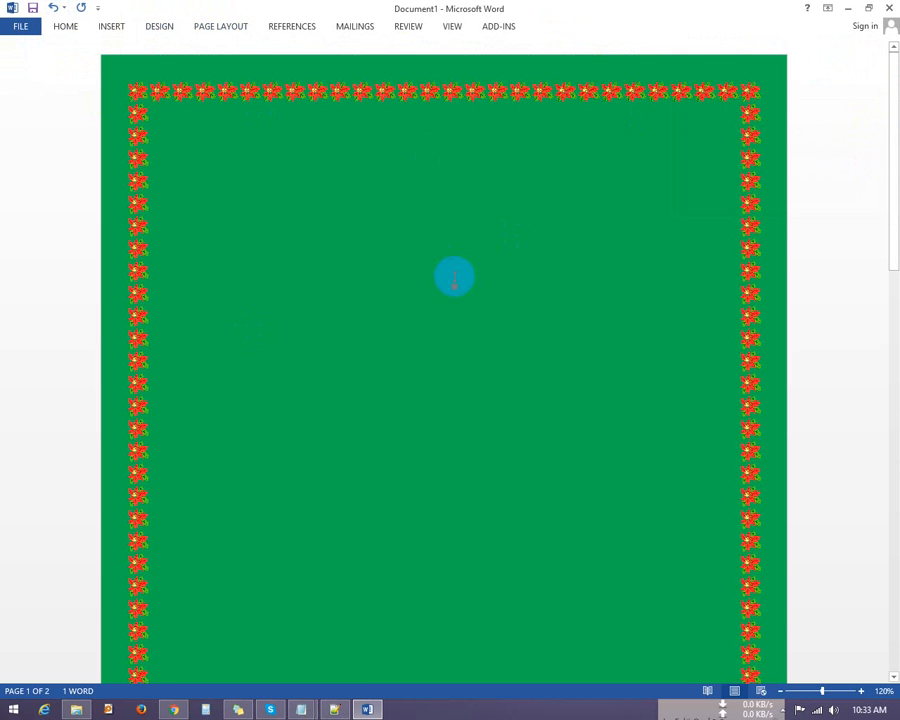
{"action": "left_click", "coordinate": [210, 30]}
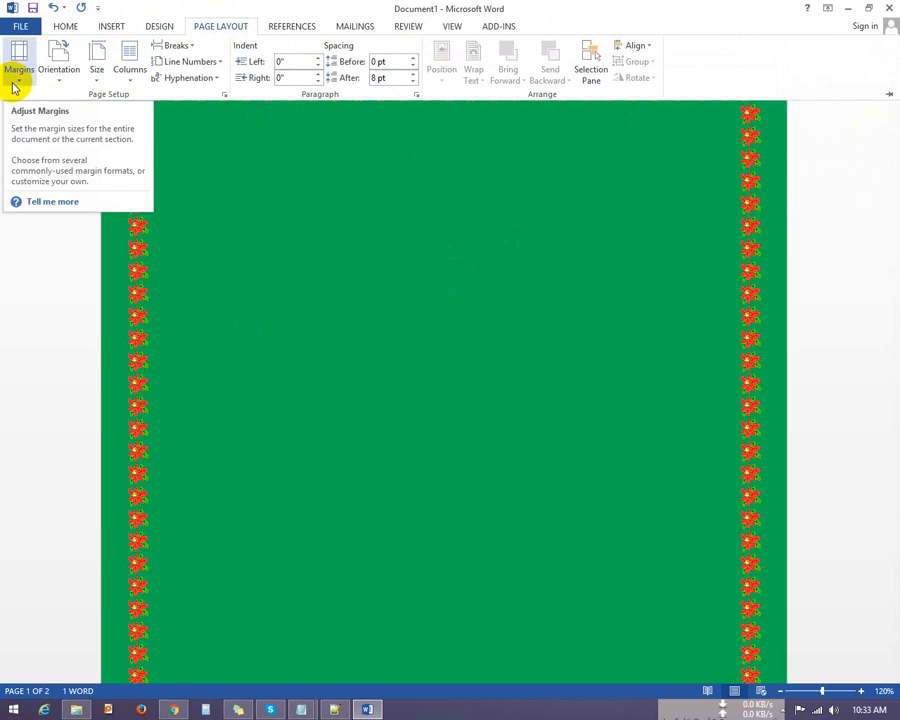
{"action": "left_click", "coordinate": [130, 84]}
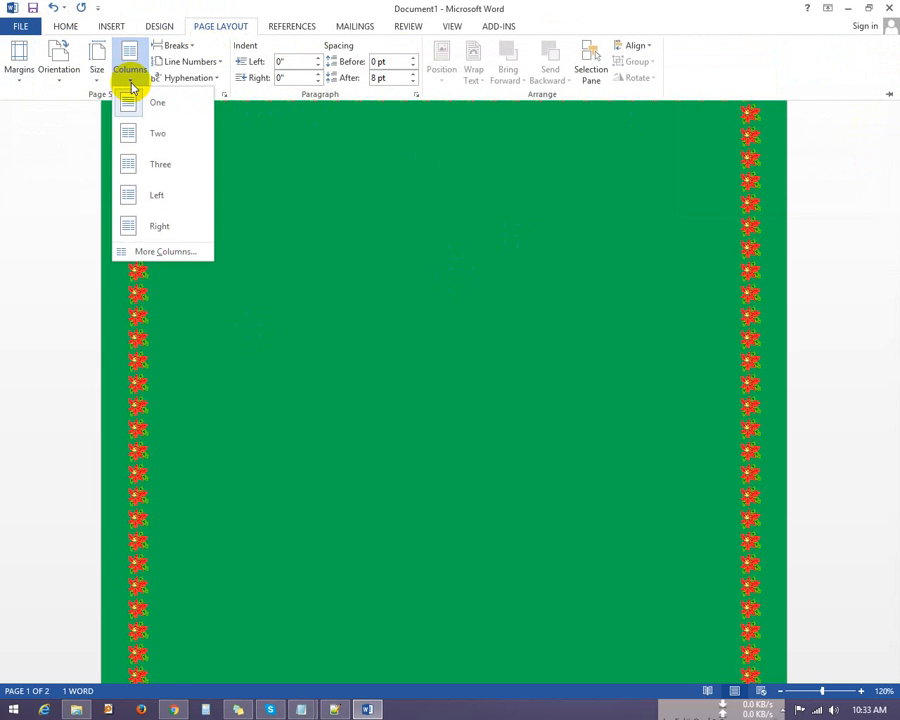
{"action": "left_click", "coordinate": [159, 26]}
{"action": "left_click", "coordinate": [428, 219]}
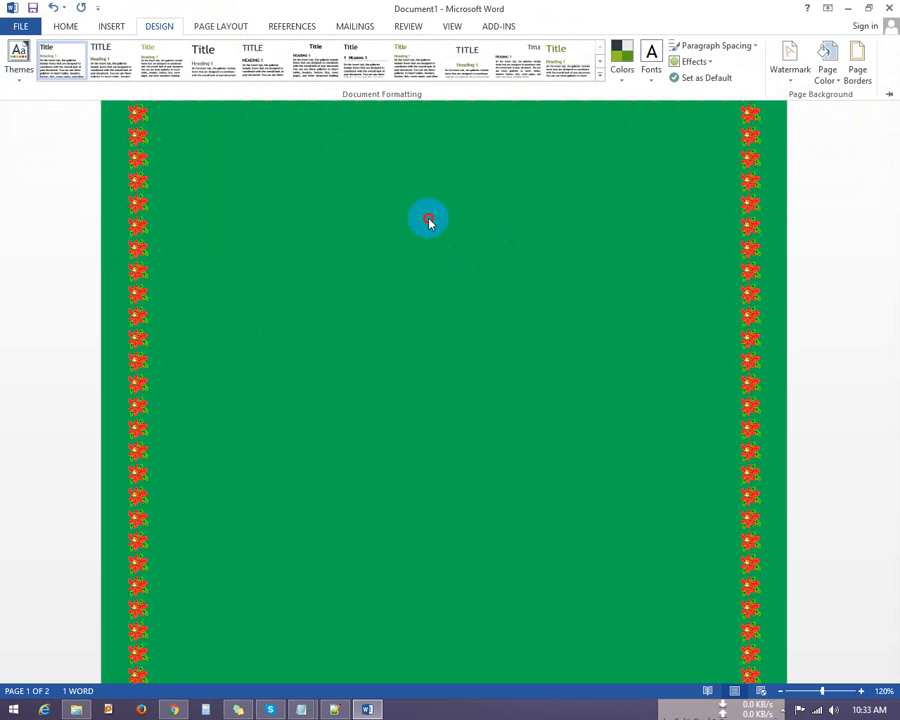
{"action": "left_click", "coordinate": [875, 710]}
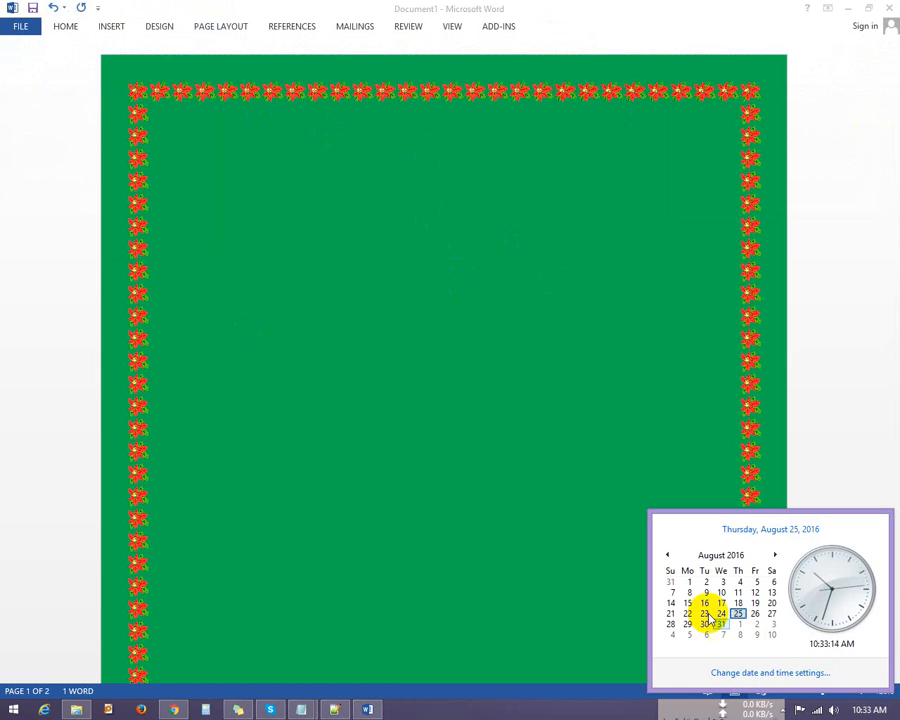
{"action": "left_click", "coordinate": [463, 555]}
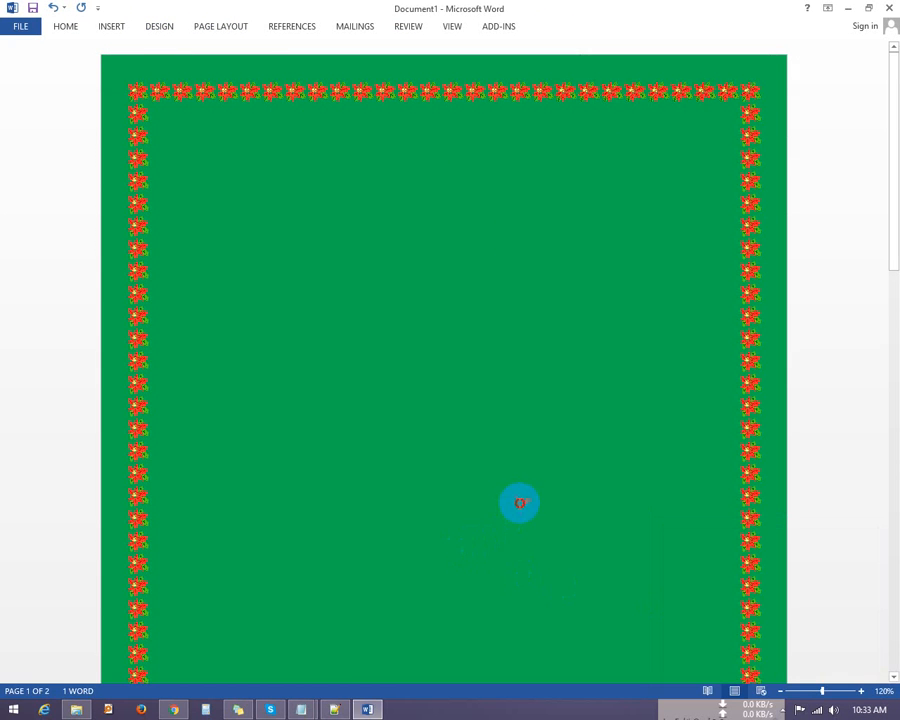